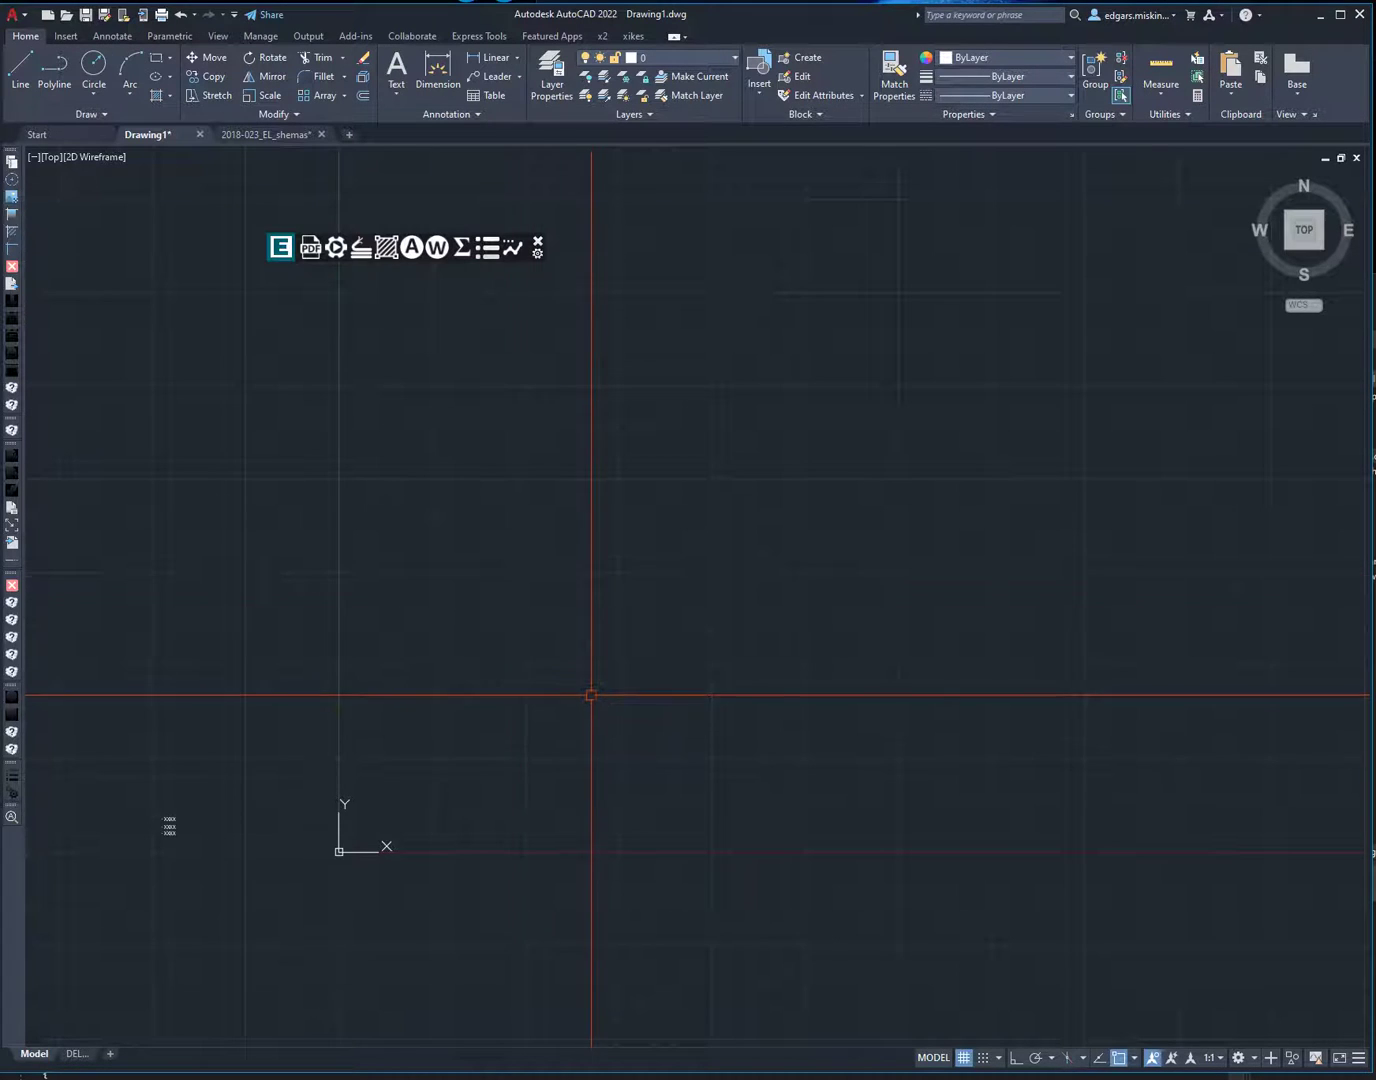
pyautogui.moveTo(631, 724); pyautogui.dragTo(606, 718, button='middle')
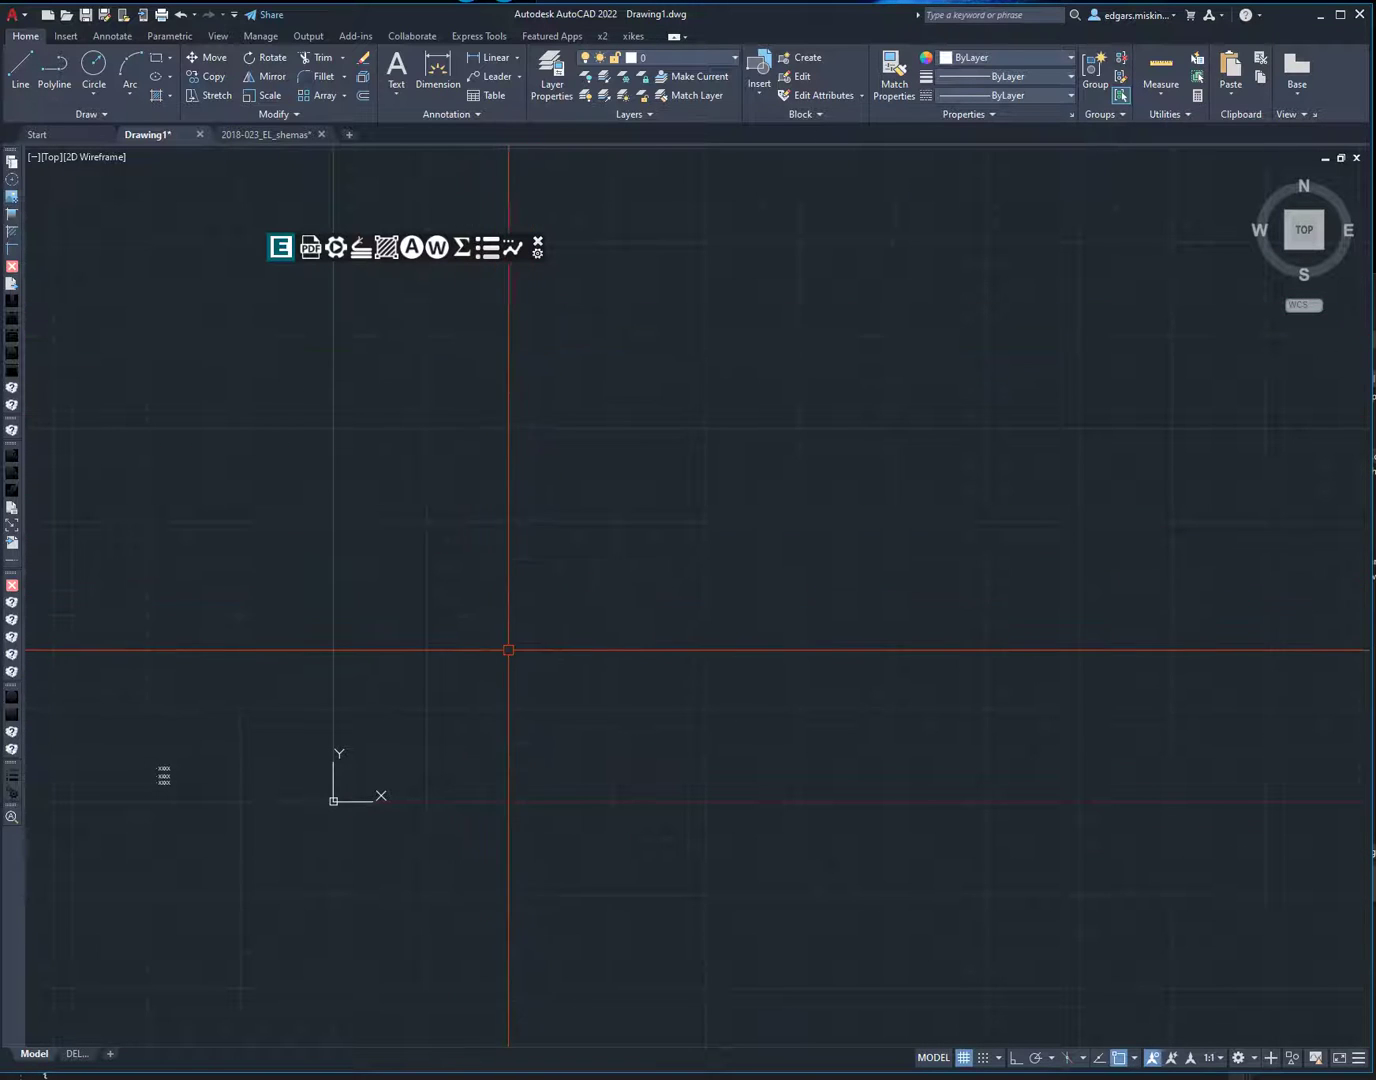
pyautogui.moveTo(608, 596); pyautogui.dragTo(637, 614, button='middle')
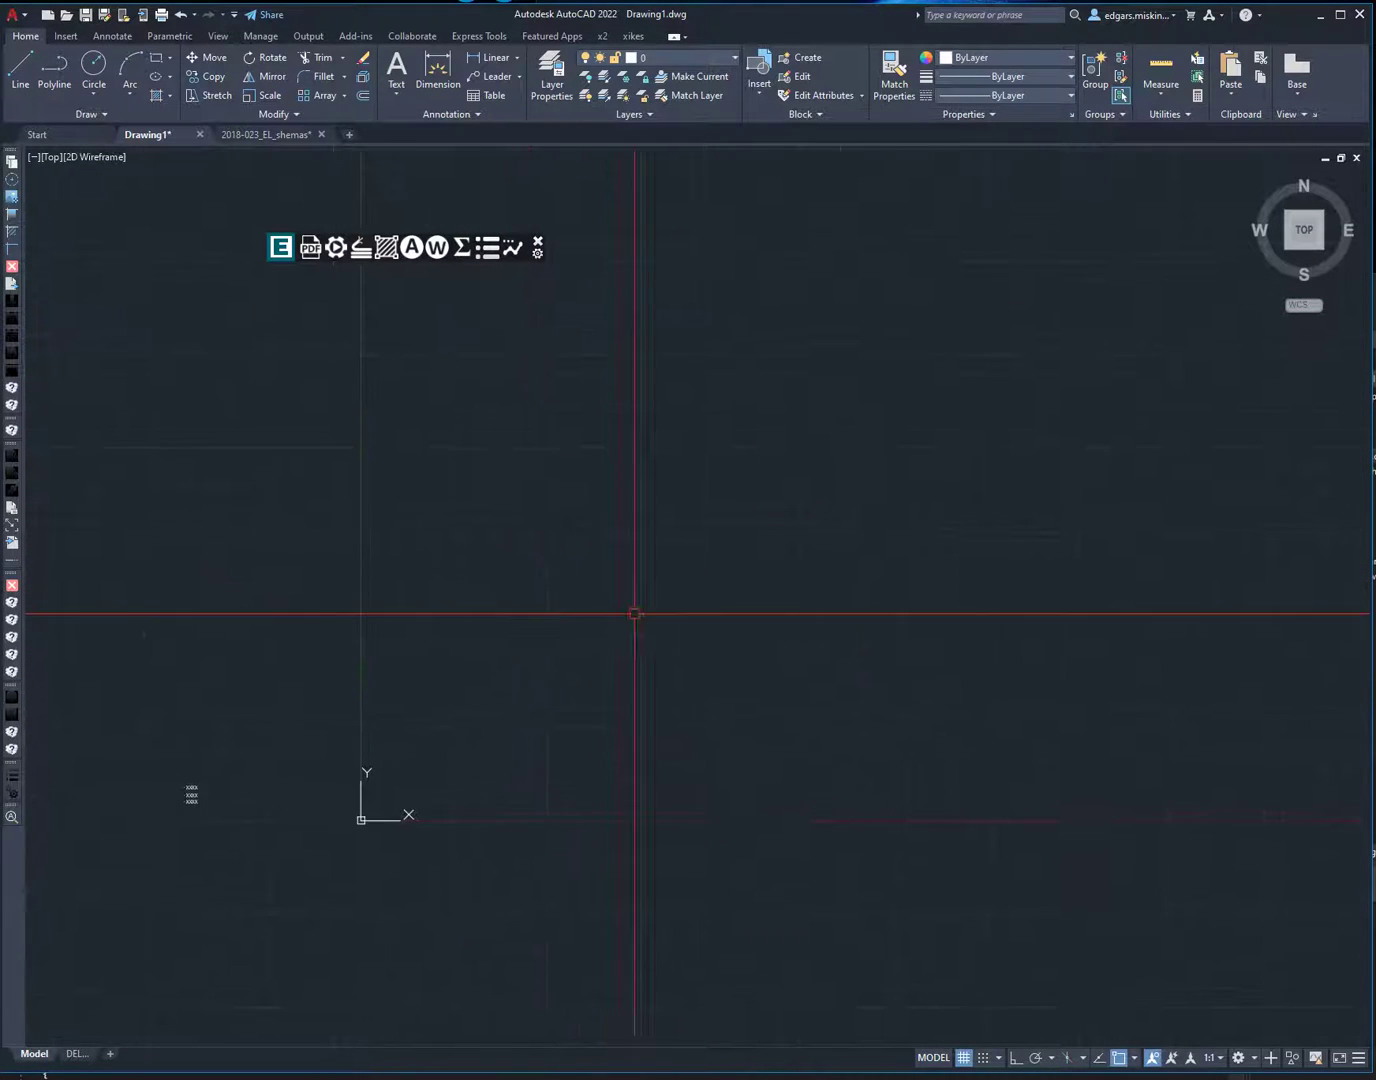
pyautogui.moveTo(874, 615); pyautogui.dragTo(845, 633, button='middle')
pyautogui.moveTo(427, 606); pyautogui.dragTo(428, 620, button='middle')
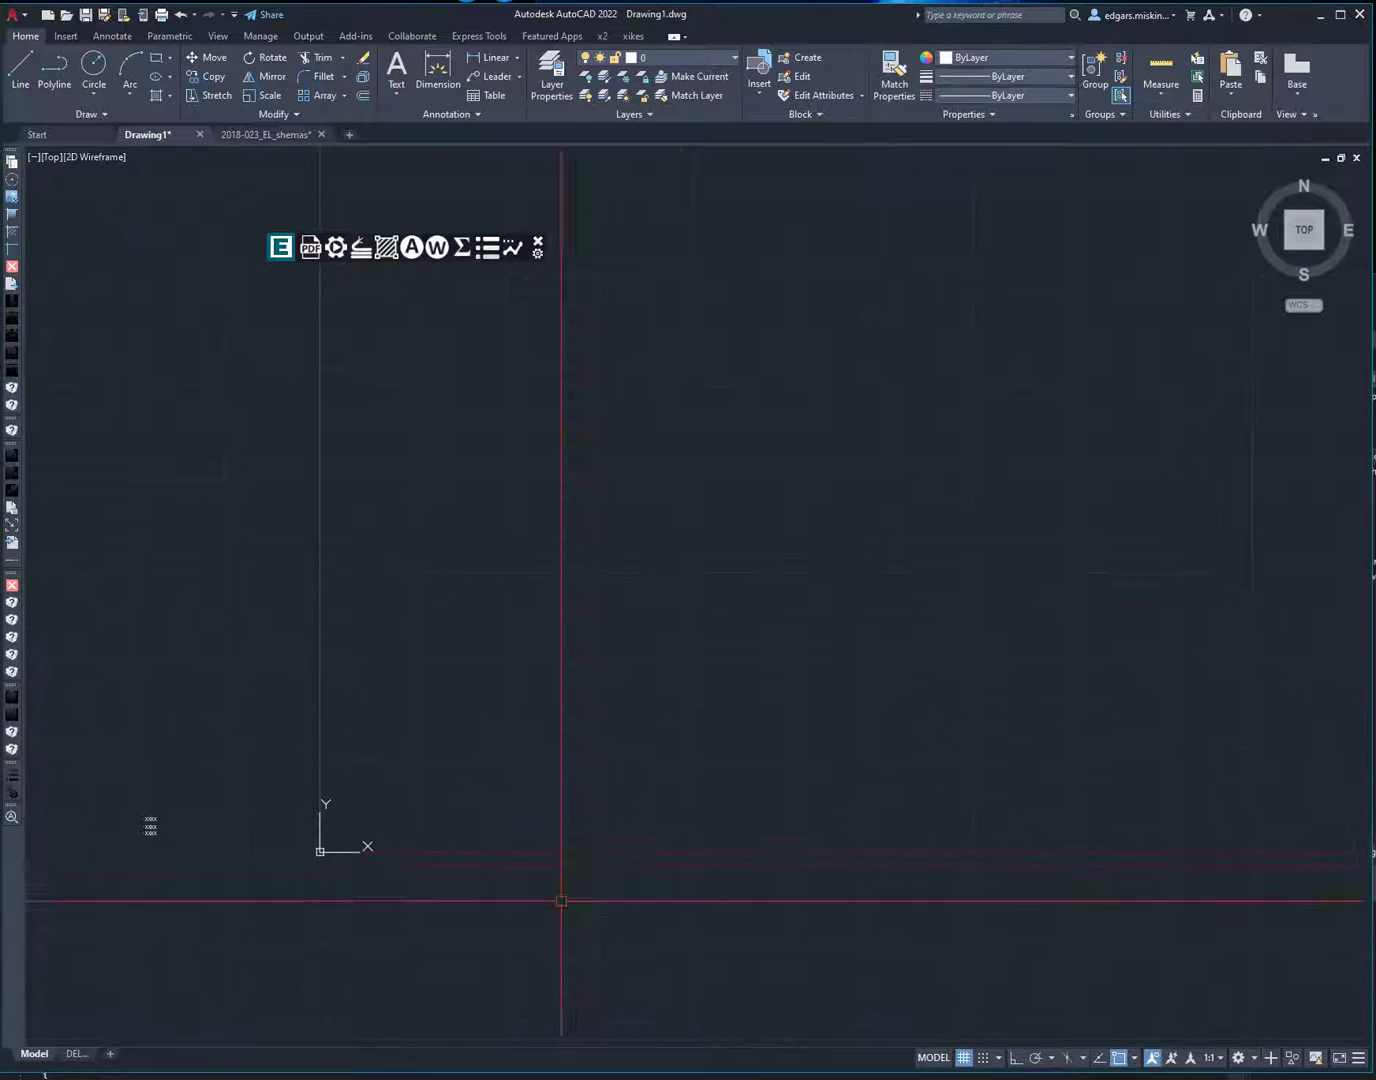
pyautogui.click(286, 458)
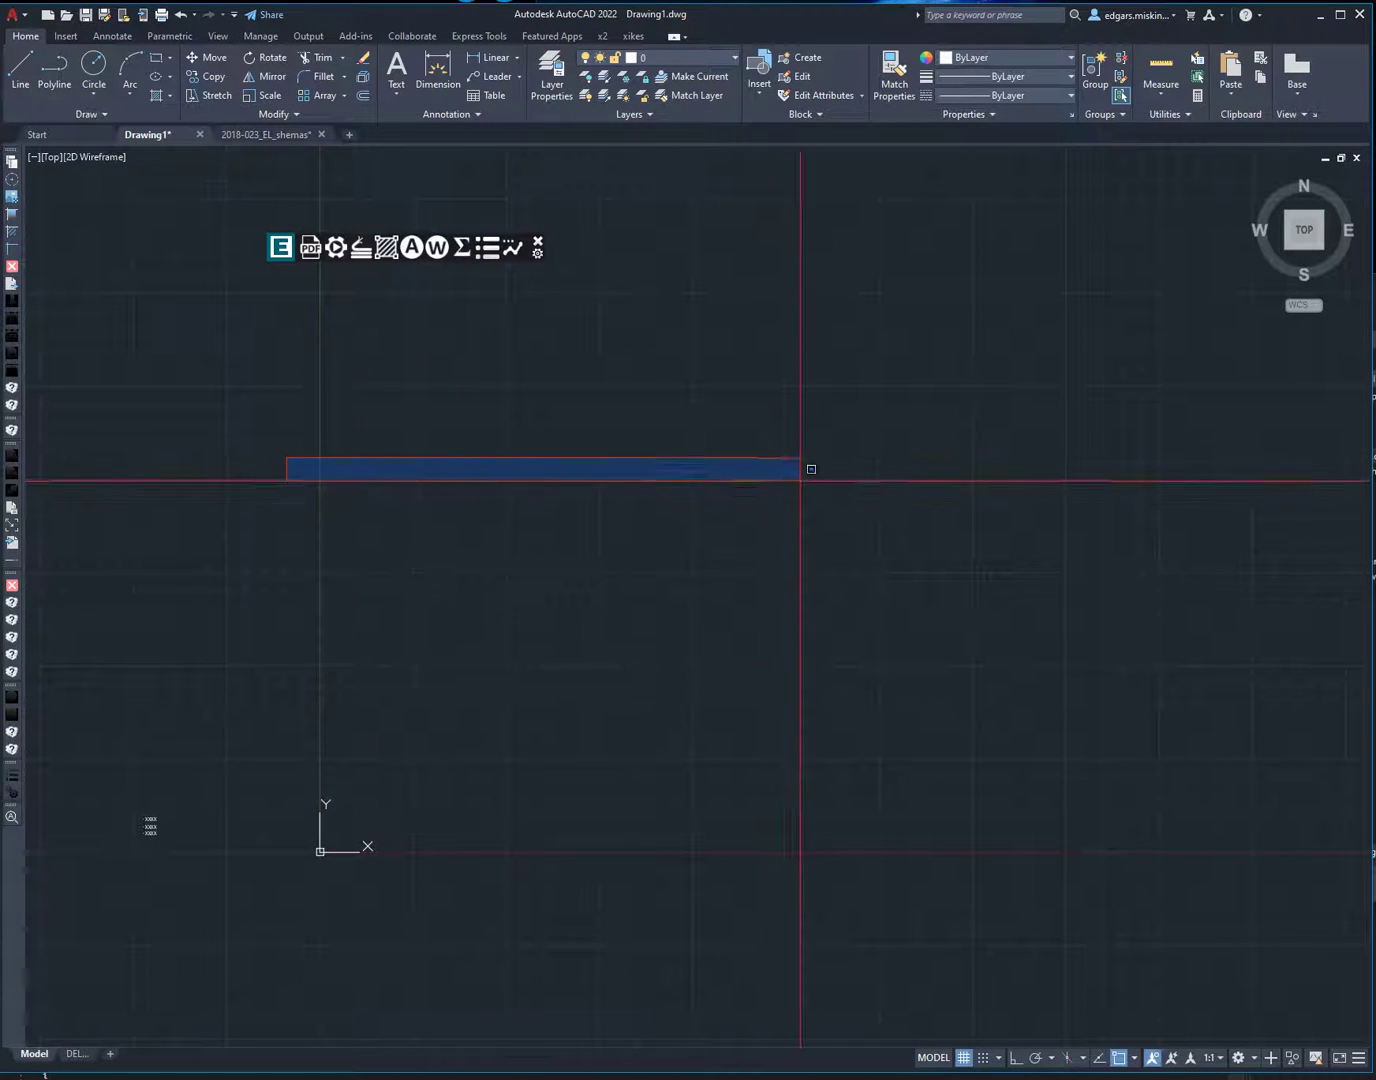
pyautogui.click(802, 481)
# - Draw a two-segment polyline about 78,900 units long, running nearly horizontally above the origin and turning downward at its right end
pyautogui.press('l')
pyautogui.press('Return')
pyautogui.click(286, 435)
pyautogui.click(950, 433)
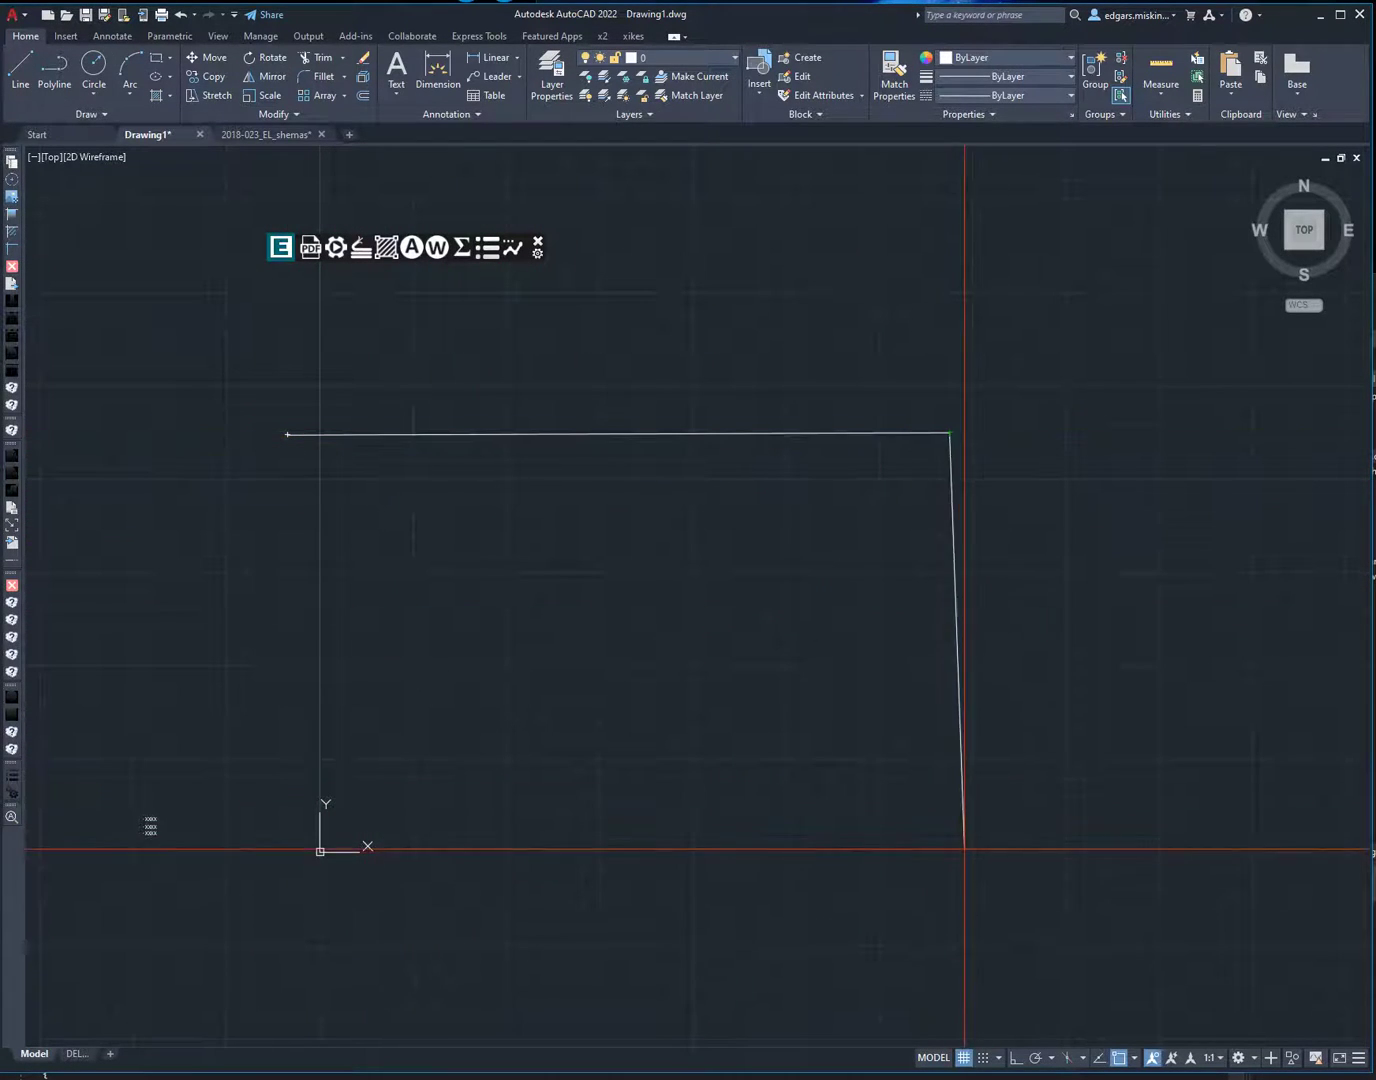
pyautogui.click(933, 947)
pyautogui.press('Return')
# - Draw a five-segment polyline about 81,400 units long inside the first, with a short jog before its lower end runs back left
pyautogui.press('Return')
pyautogui.click(293, 538)
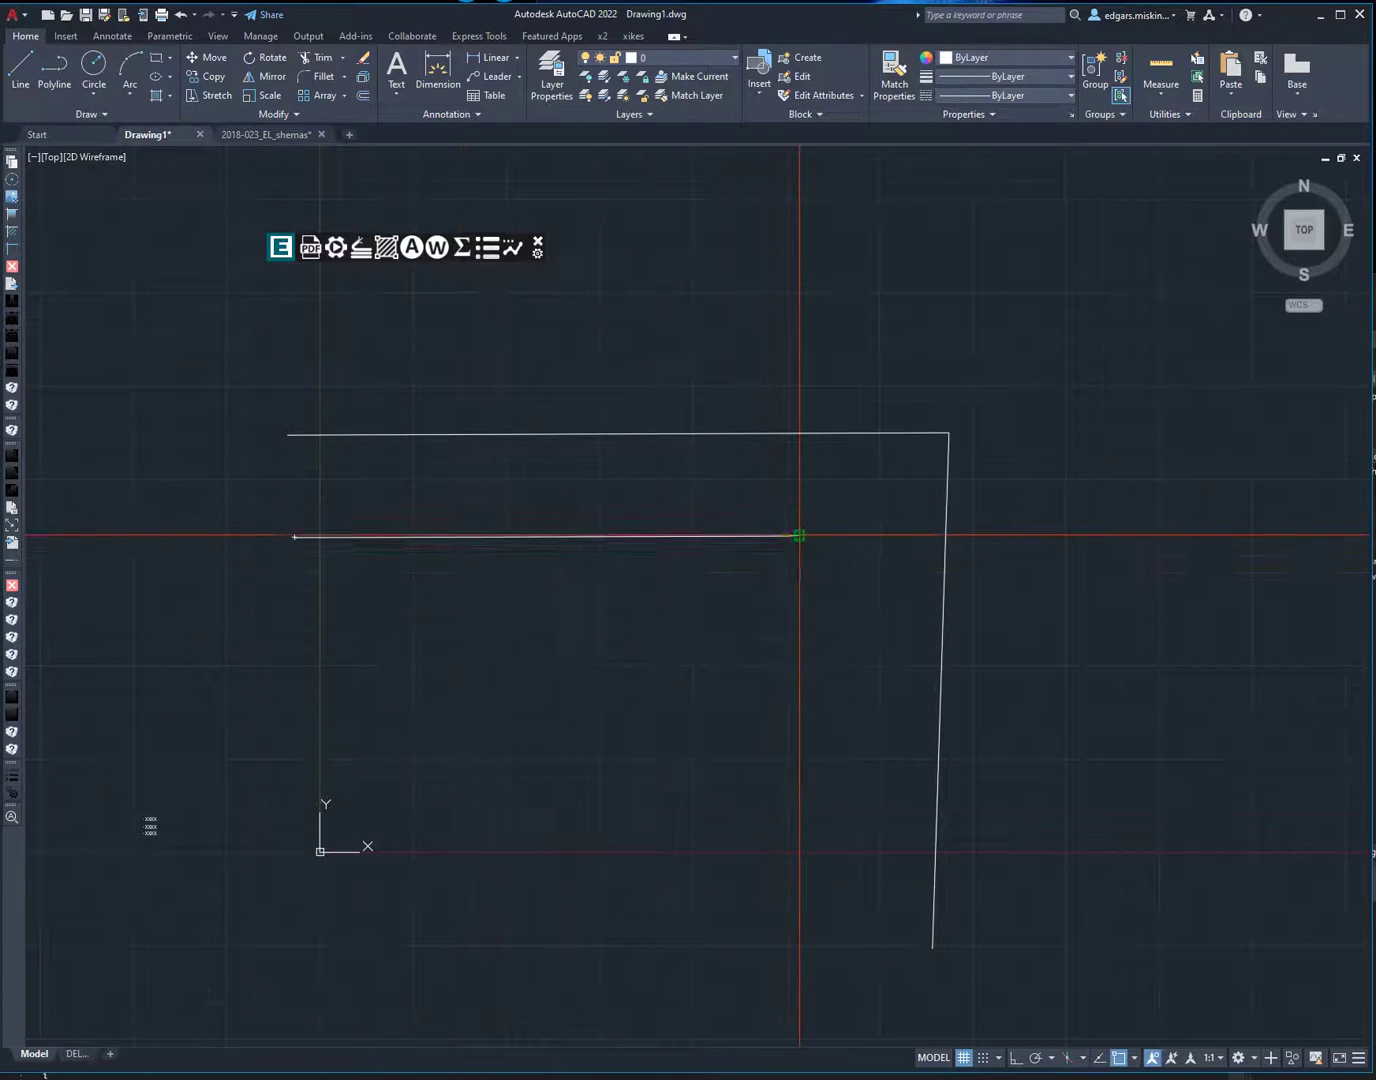
pyautogui.click(798, 537)
pyautogui.click(761, 833)
pyautogui.click(873, 887)
pyautogui.click(903, 935)
pyautogui.click(683, 994)
pyautogui.press('Return')
# - Draw a four-segment polyline about 90,600 units long that rises across the first two, peaks above them and descends on the right
pyautogui.press('Return')
pyautogui.click(469, 839)
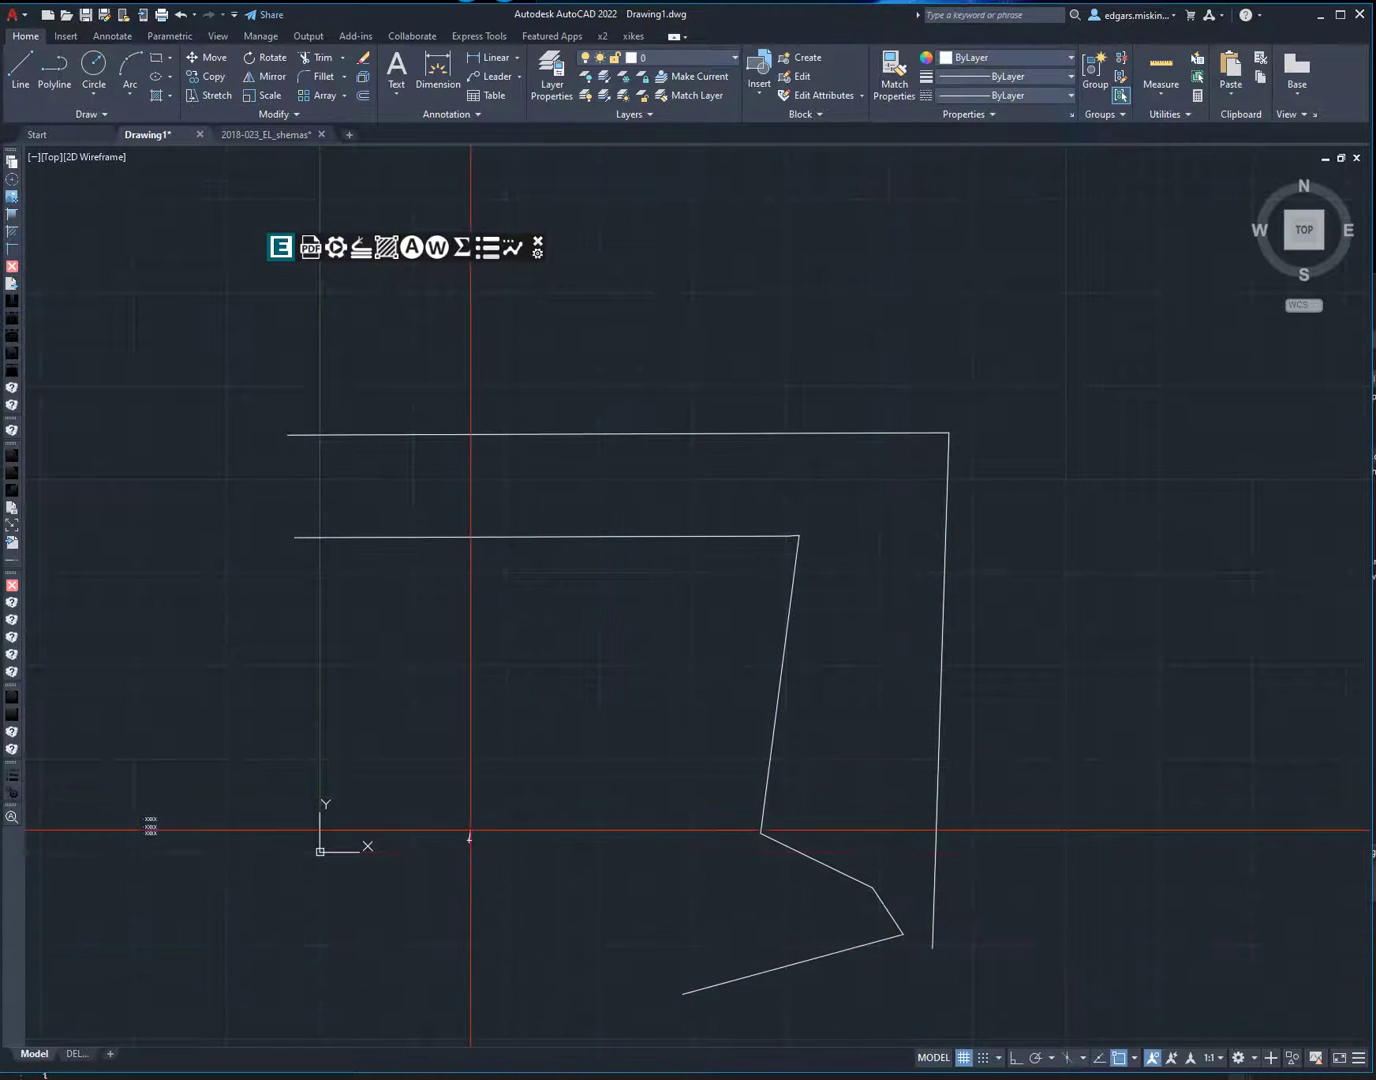
pyautogui.click(540, 434)
pyautogui.click(783, 231)
pyautogui.click(1097, 378)
pyautogui.click(1182, 639)
pyautogui.press('Return')
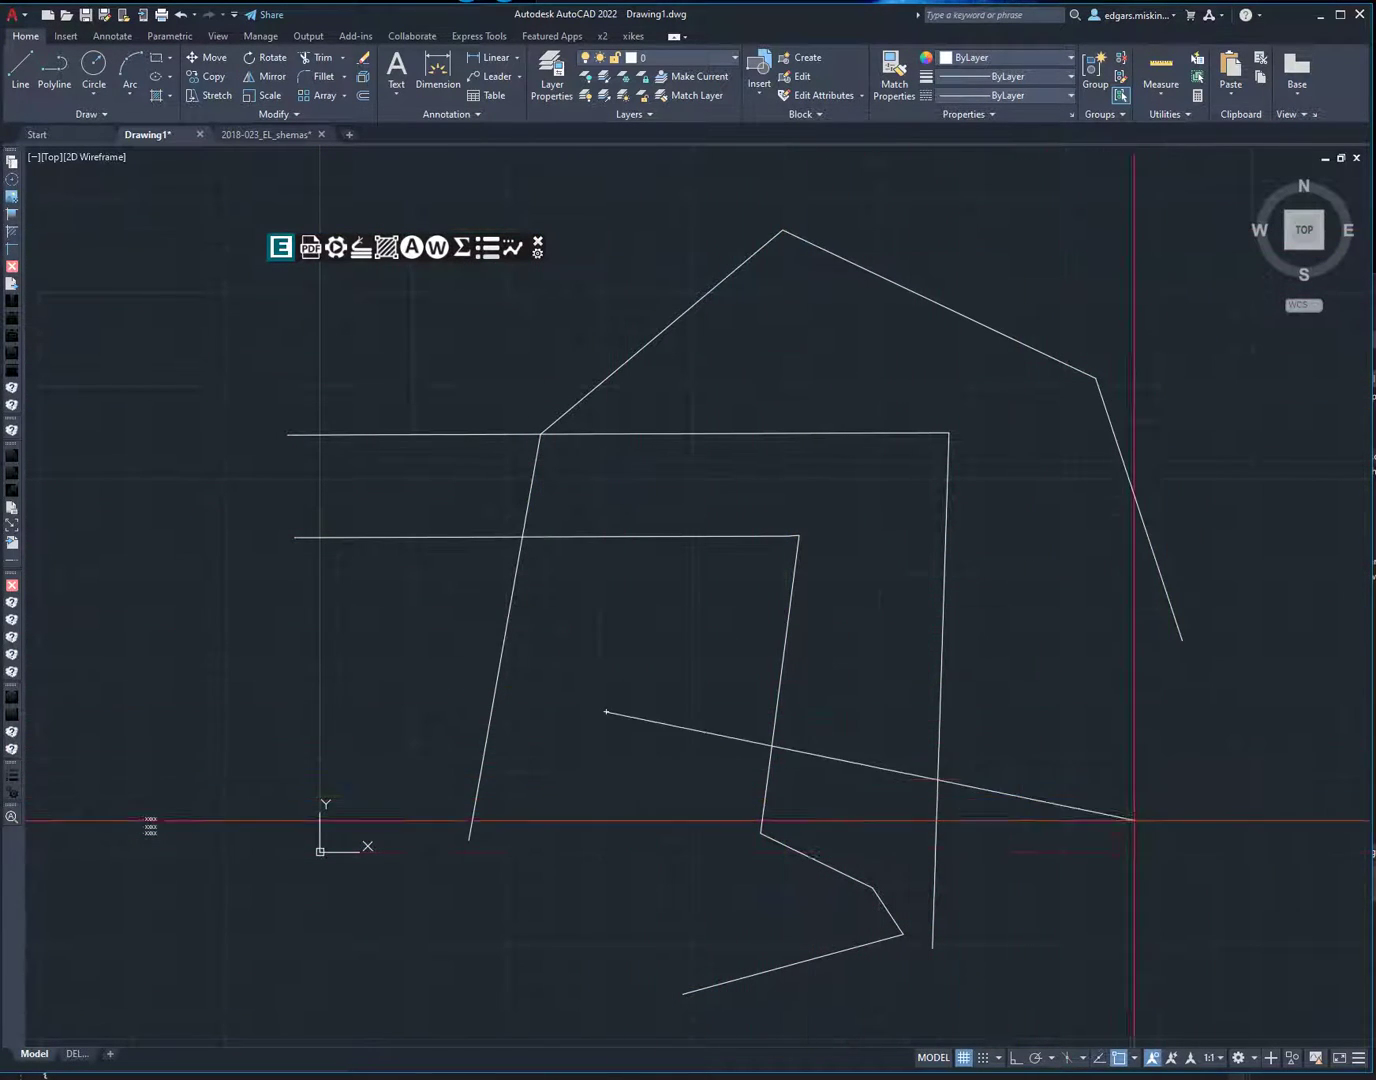
# - Draw a two-segment polyline about 51,400 units long crossing the lower part of the other polylines and turning upward at its right end
pyautogui.click(1123, 817)
pyautogui.click(1252, 617)
pyautogui.press('Return')
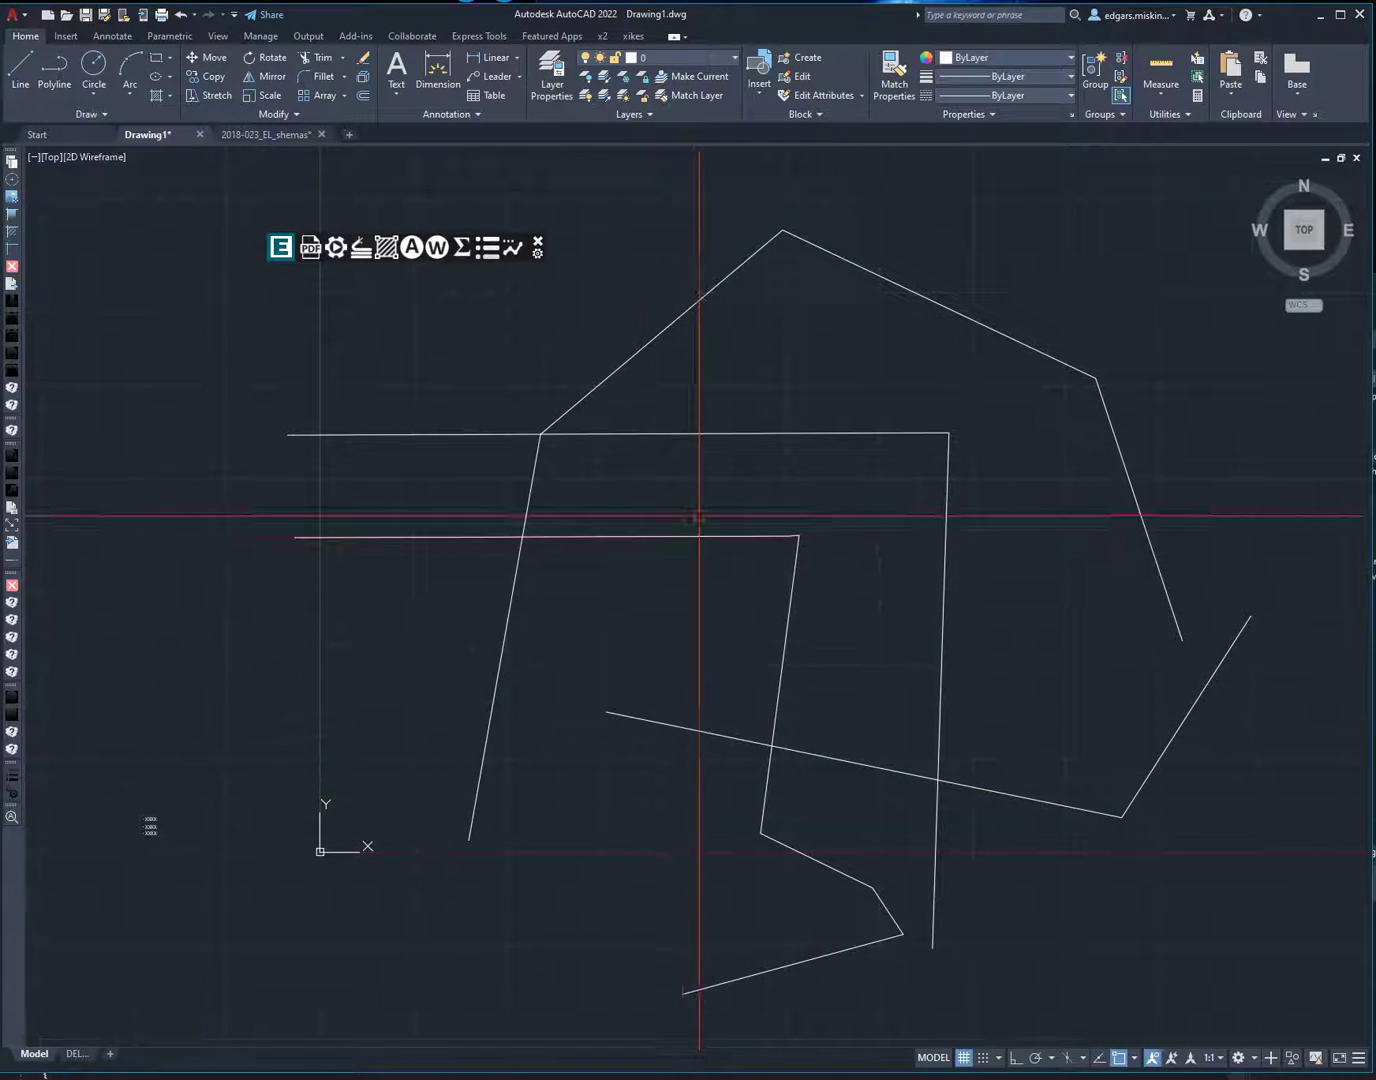
# - Check the five-segment inner polyline's length in its properties, and close the properties and clear the selection
pyautogui.moveTo(697, 517)
pyautogui.mouseDown(button='middle')
pyautogui.moveTo(669, 476)
pyautogui.moveTo(674, 501)
pyautogui.mouseUp(button='middle')
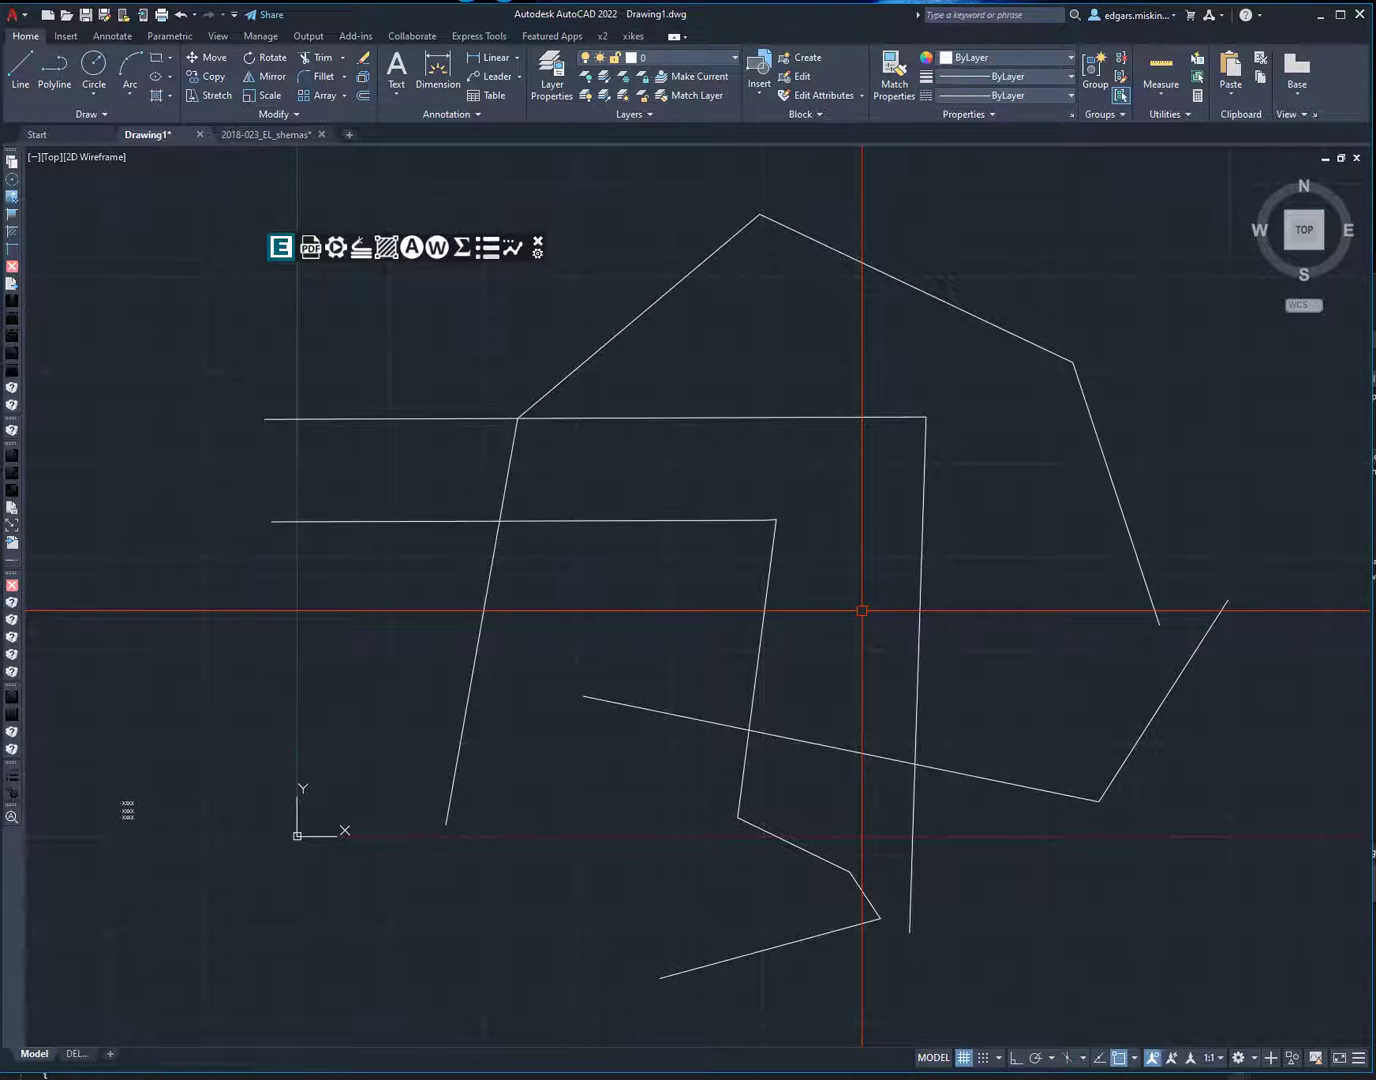
pyautogui.click(741, 801)
pyautogui.hotkey('ctrl', '1')
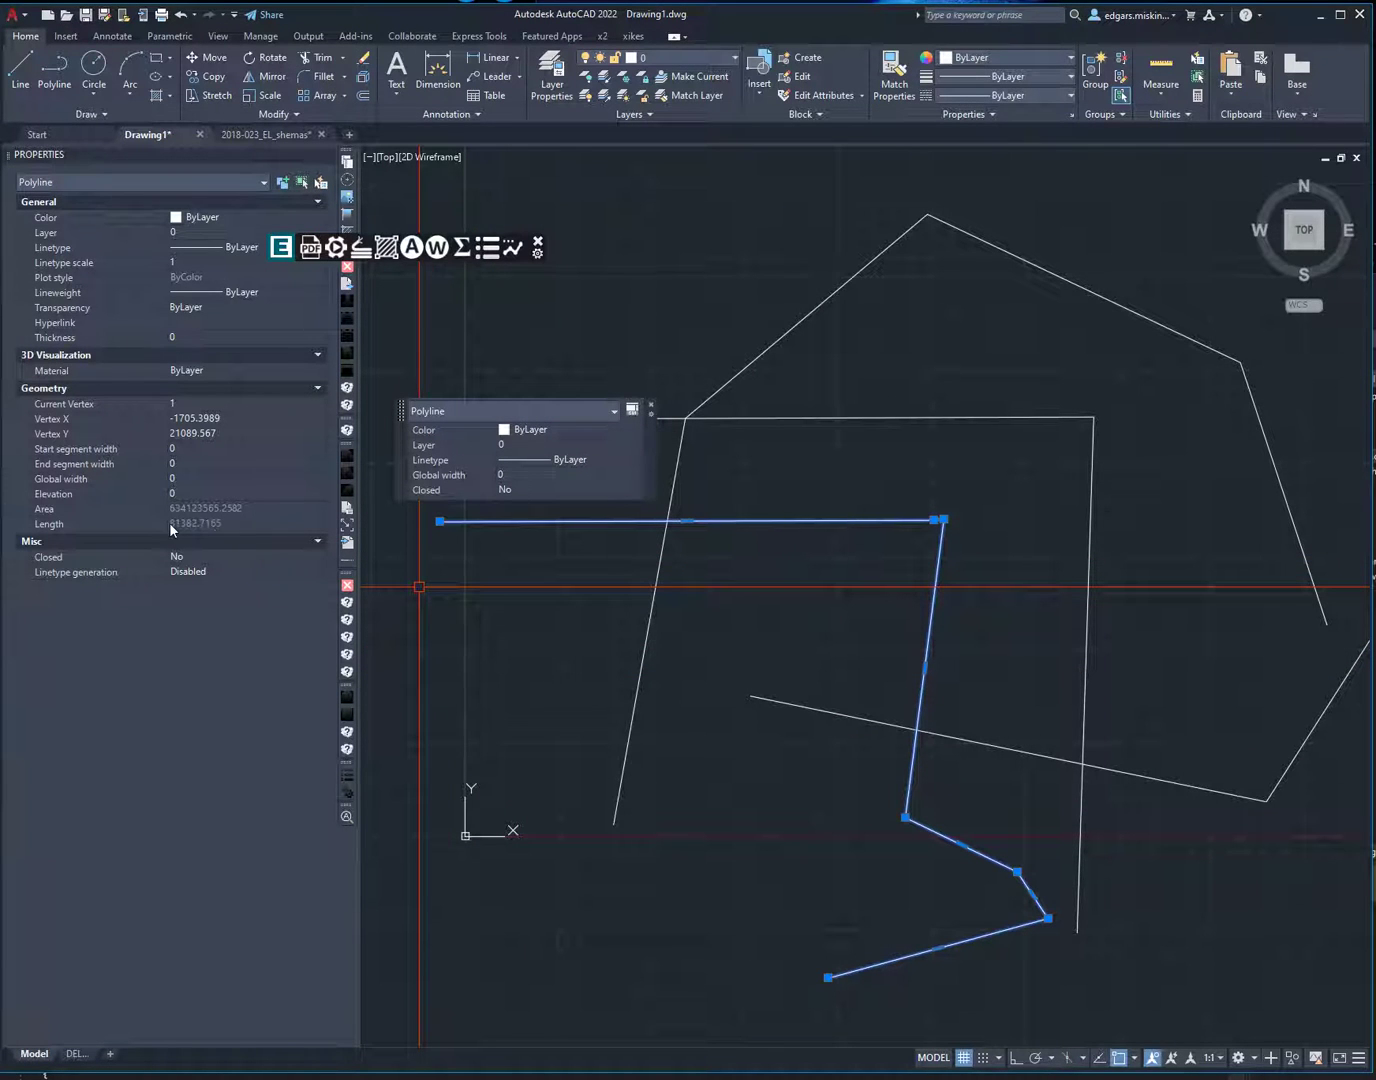
pyautogui.moveTo(658, 622)
pyautogui.mouseDown(button='middle')
pyautogui.moveTo(682, 694)
pyautogui.moveTo(688, 627)
pyautogui.moveTo(719, 676)
pyautogui.mouseUp(button='middle')
pyautogui.hotkey('ctrl', '1')
pyautogui.press('Escape')
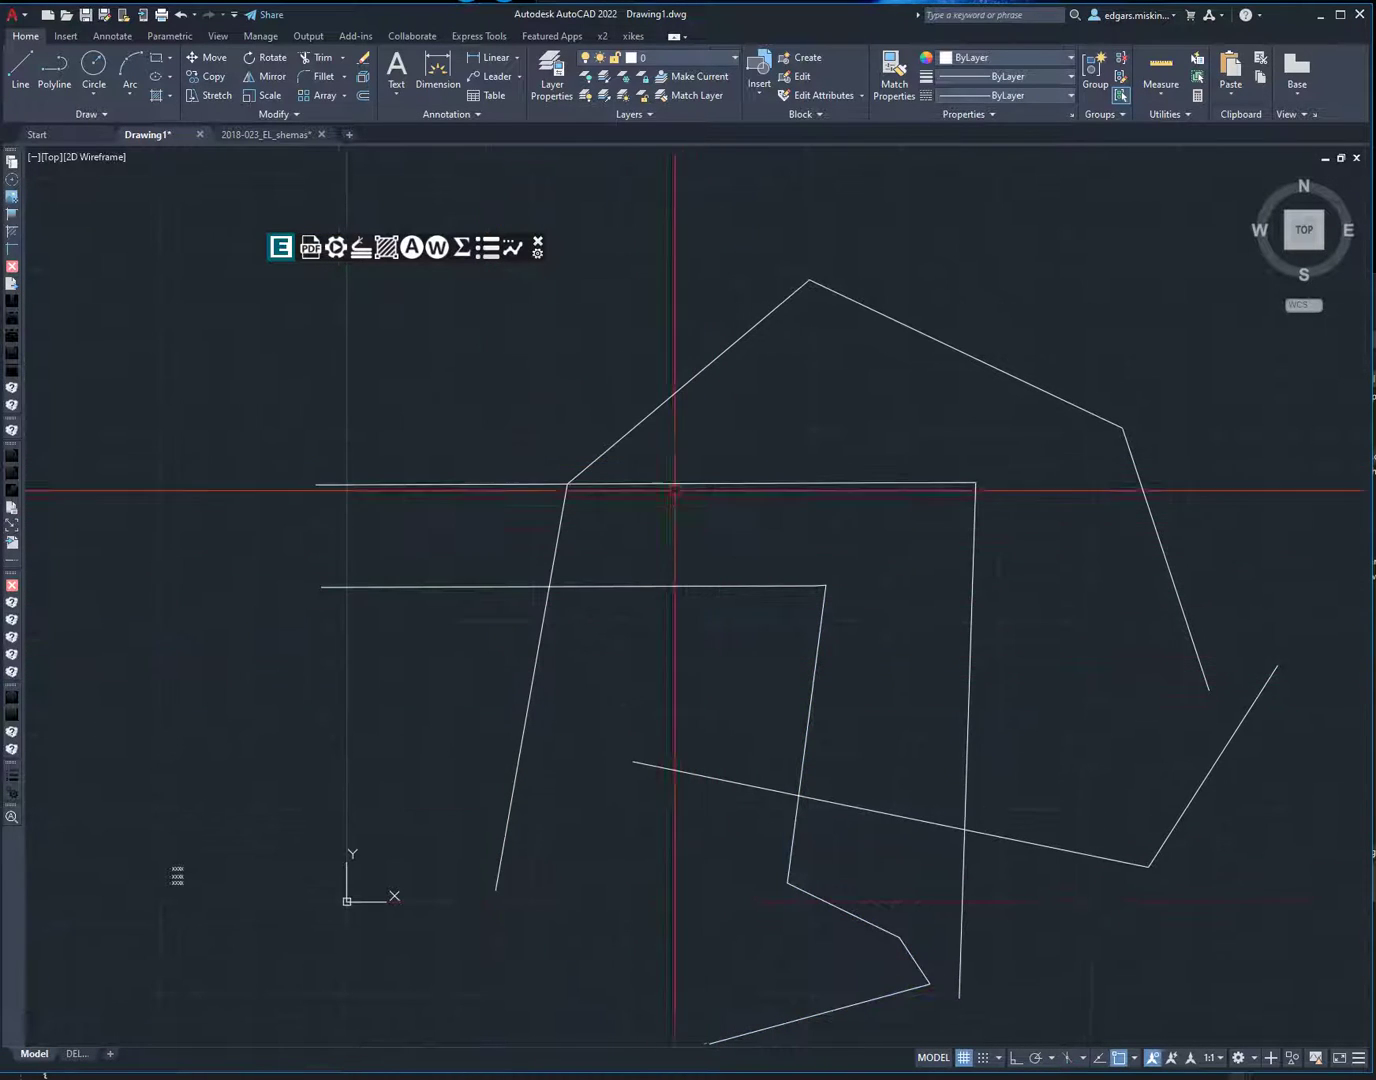
# - Select all four polylines together and check their length entry in the properties
pyautogui.moveTo(676, 491); pyautogui.dragTo(620, 420, button='middle')
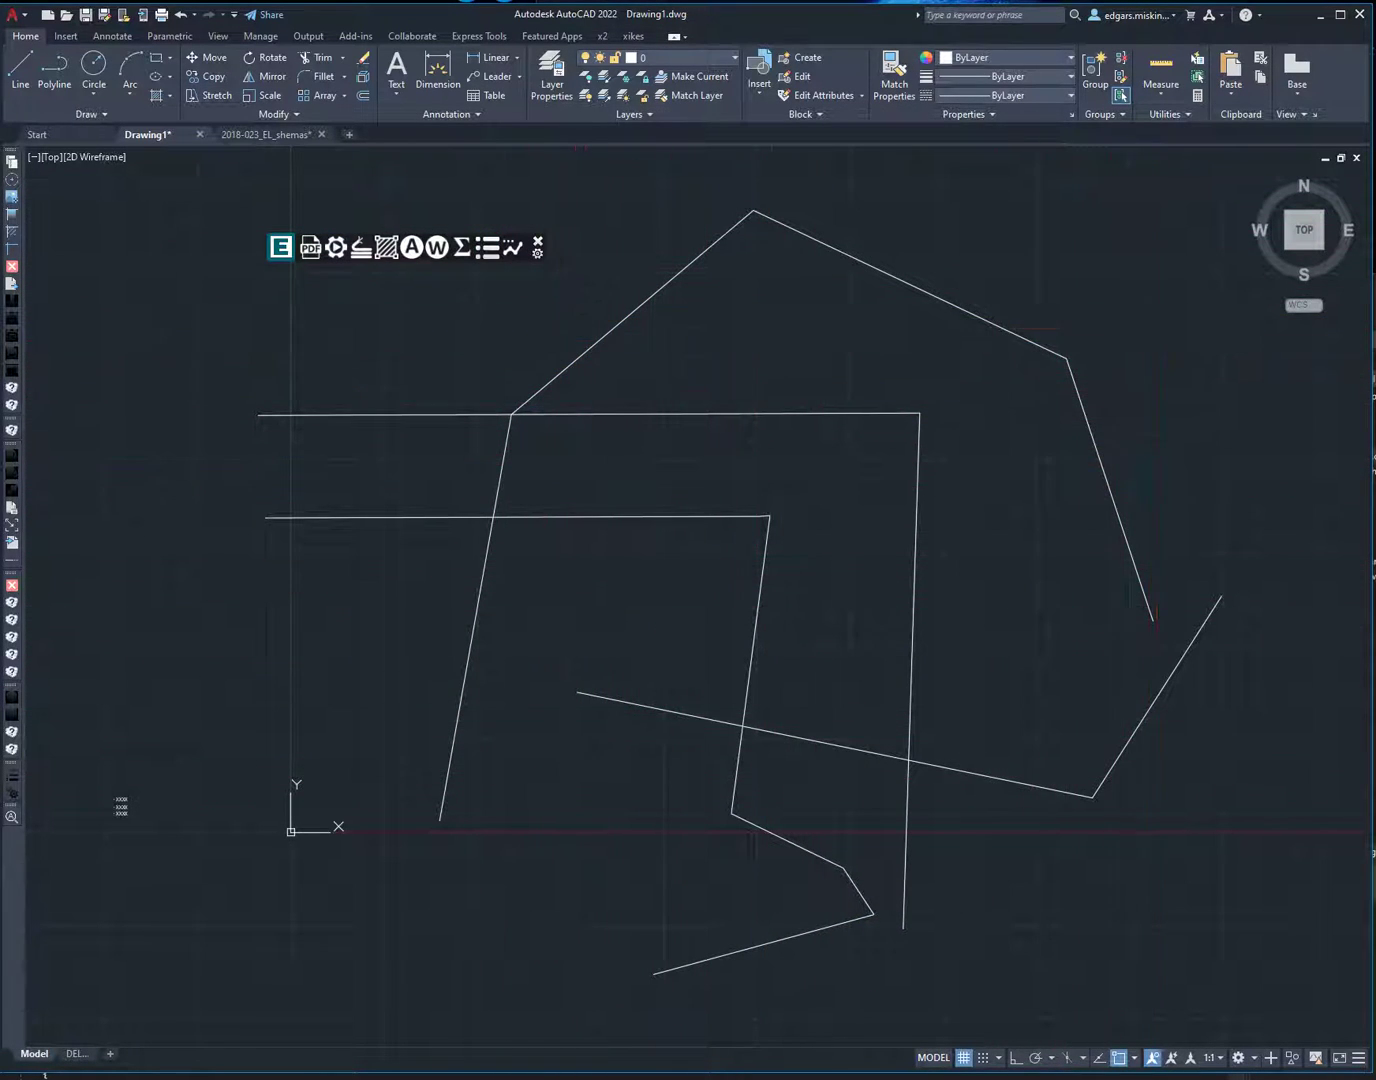
pyautogui.click(1161, 317)
pyautogui.click(580, 826)
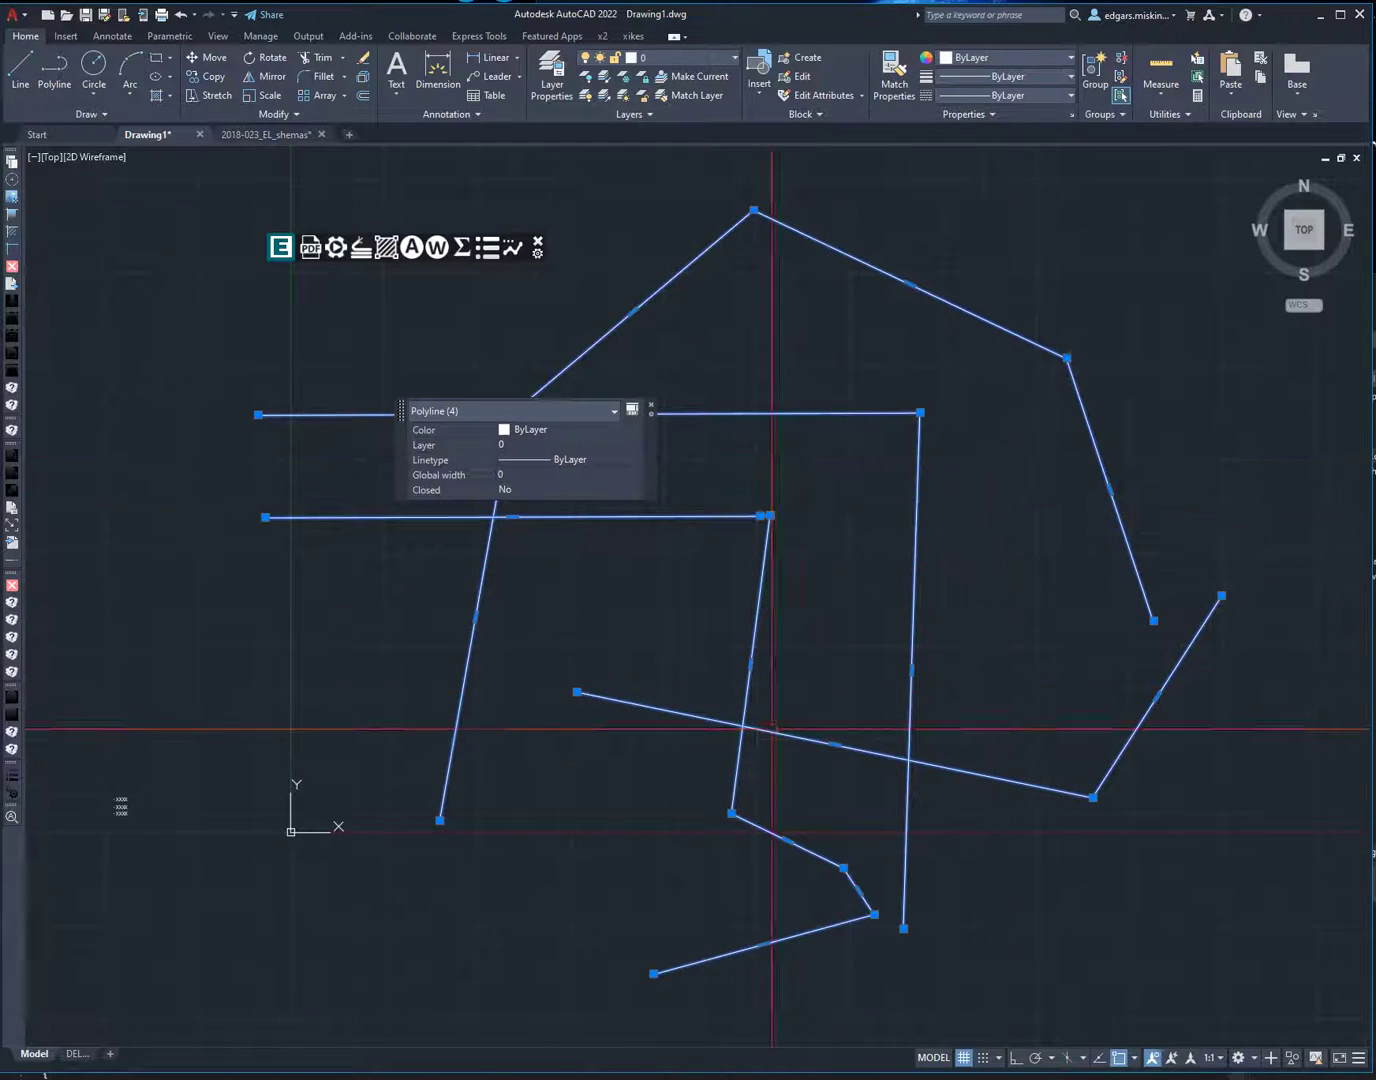
pyautogui.moveTo(687, 667); pyautogui.dragTo(699, 681, button='middle')
pyautogui.hotkey('ctrl', '1')
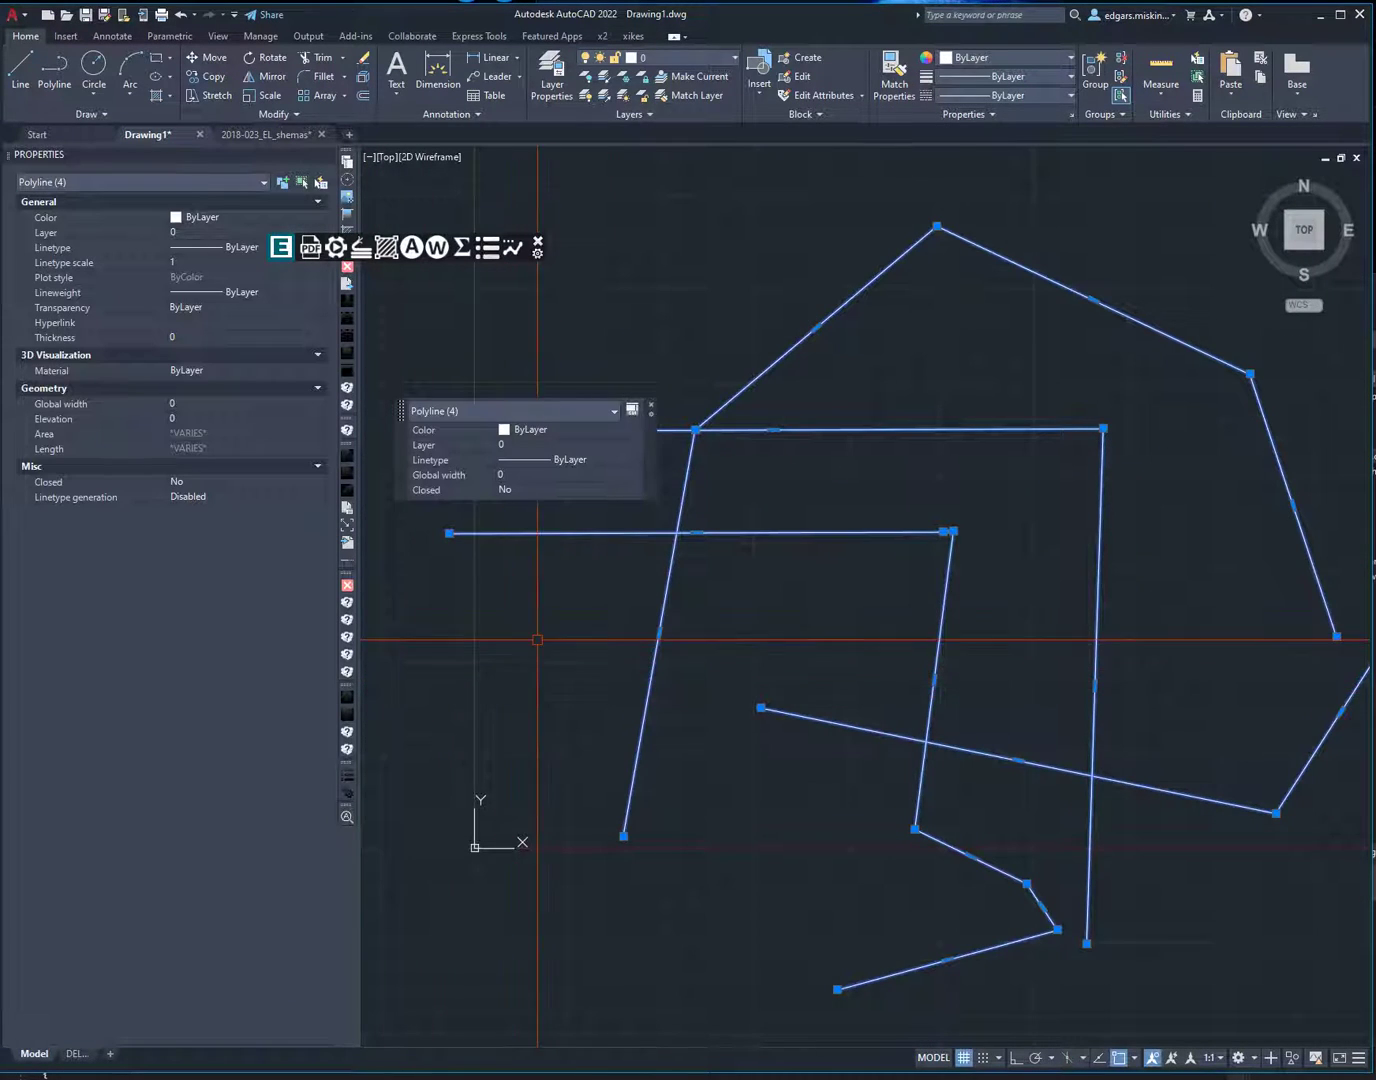
pyautogui.moveTo(537, 640); pyautogui.dragTo(580, 702, button='middle')
pyautogui.press('Escape')
# - Inspect the lengths of the inner, outer and peaked polylines one at a time in the properties, and close the properties
pyautogui.click(624, 594)
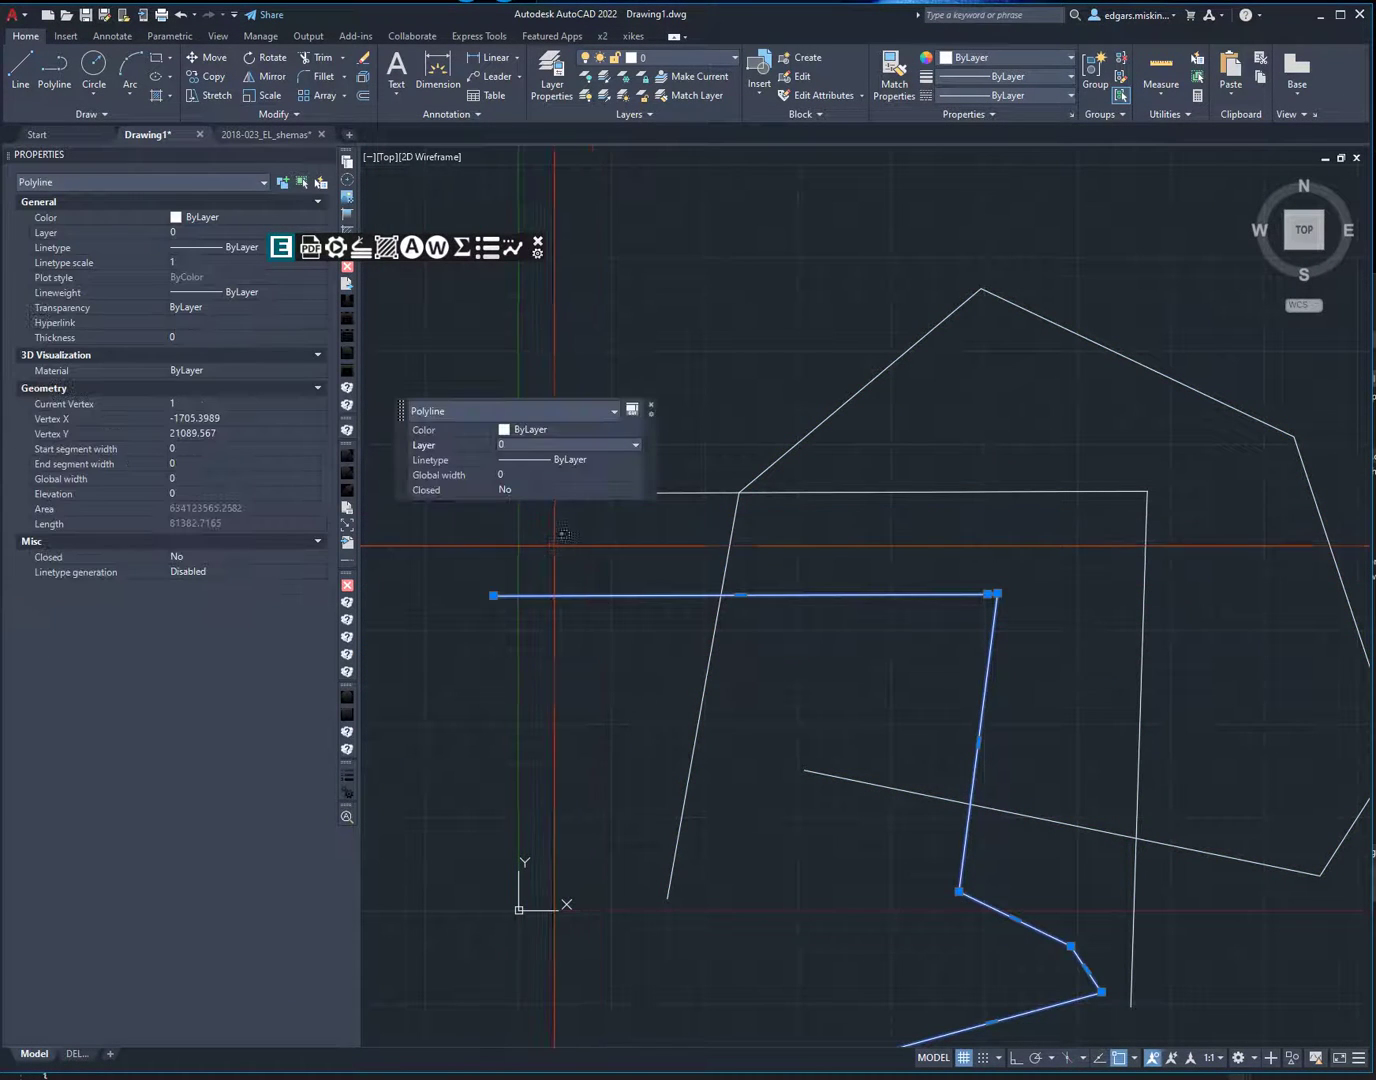
pyautogui.moveTo(652, 547); pyautogui.dragTo(788, 638, button='middle')
pyautogui.press('Escape')
pyautogui.click(795, 584)
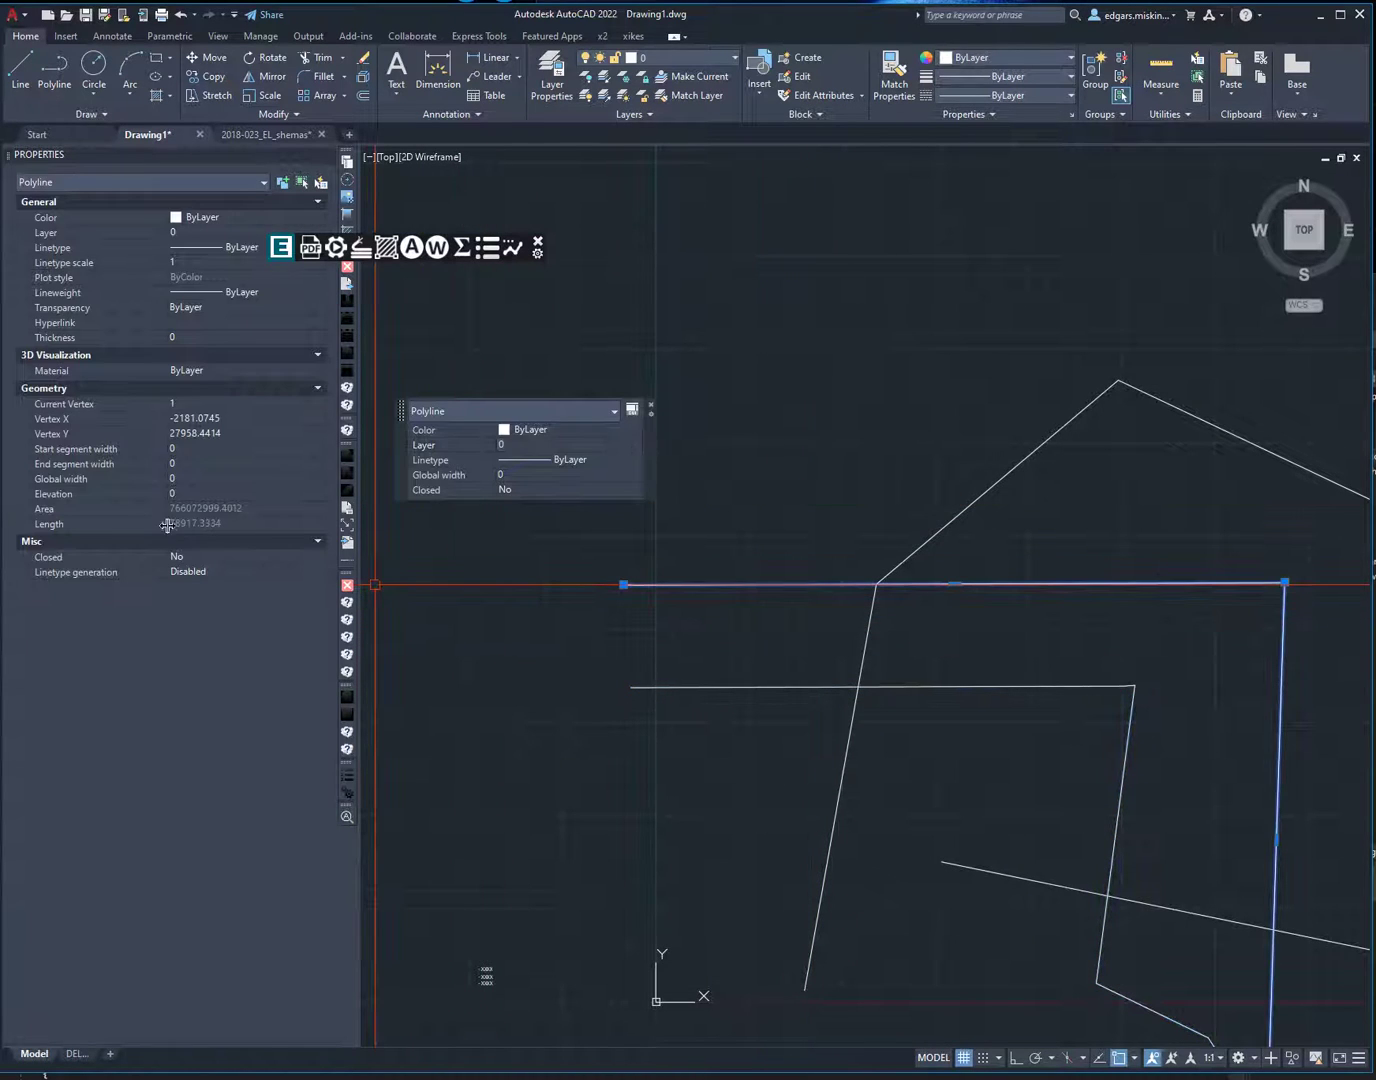
pyautogui.press('Escape')
pyautogui.click(692, 687)
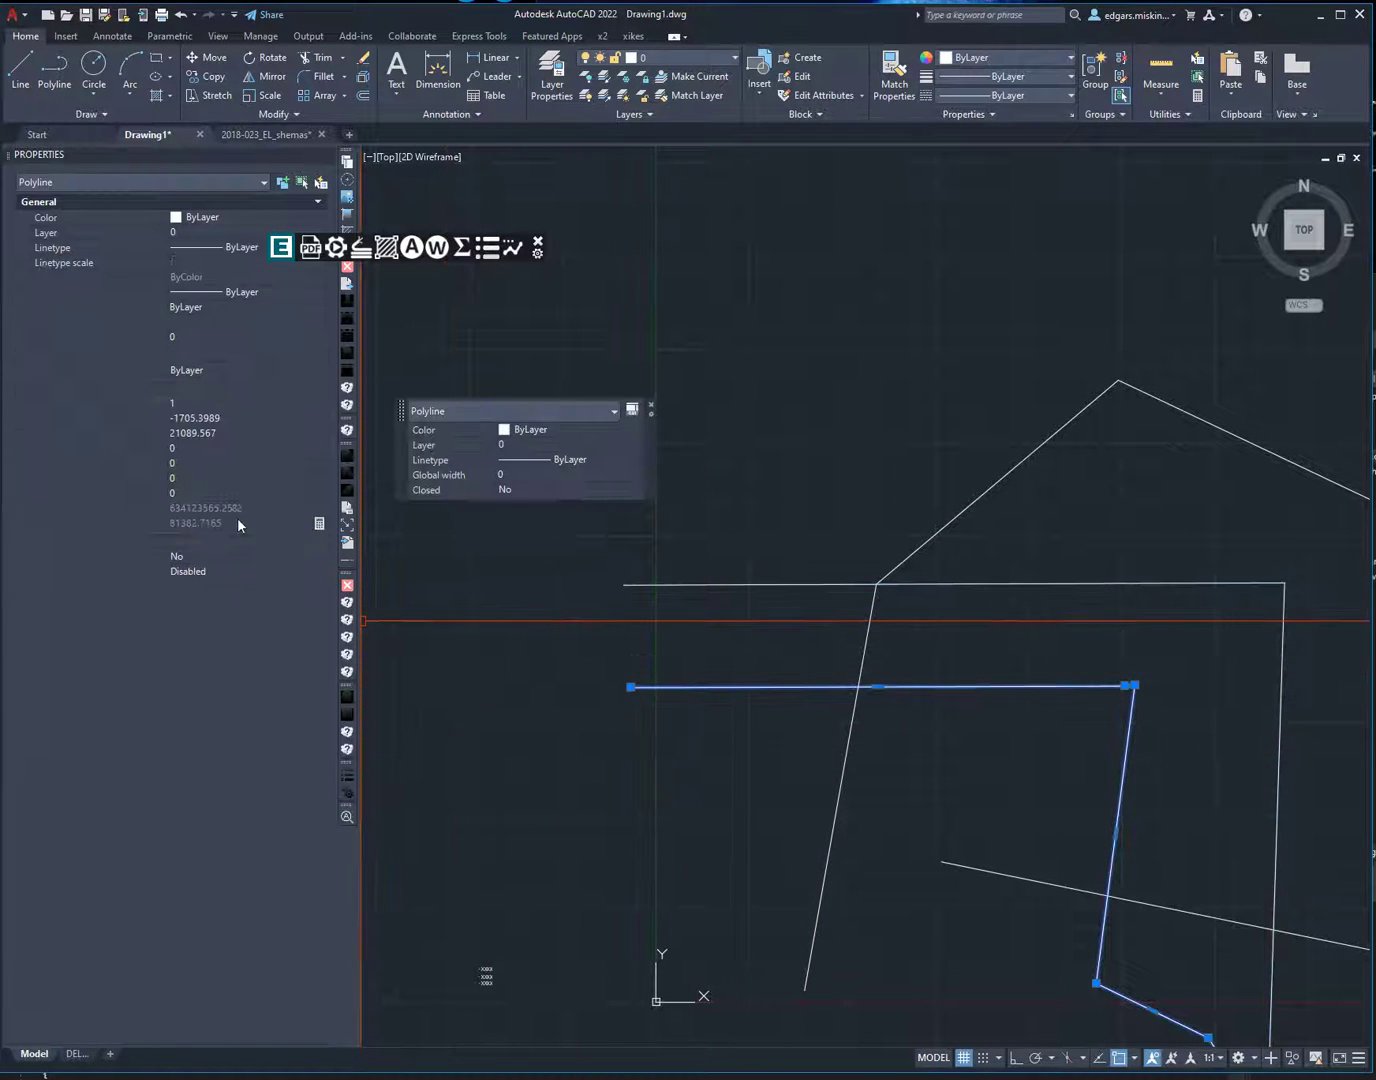
pyautogui.press('Escape')
pyautogui.click(945, 526)
pyautogui.press('Escape')
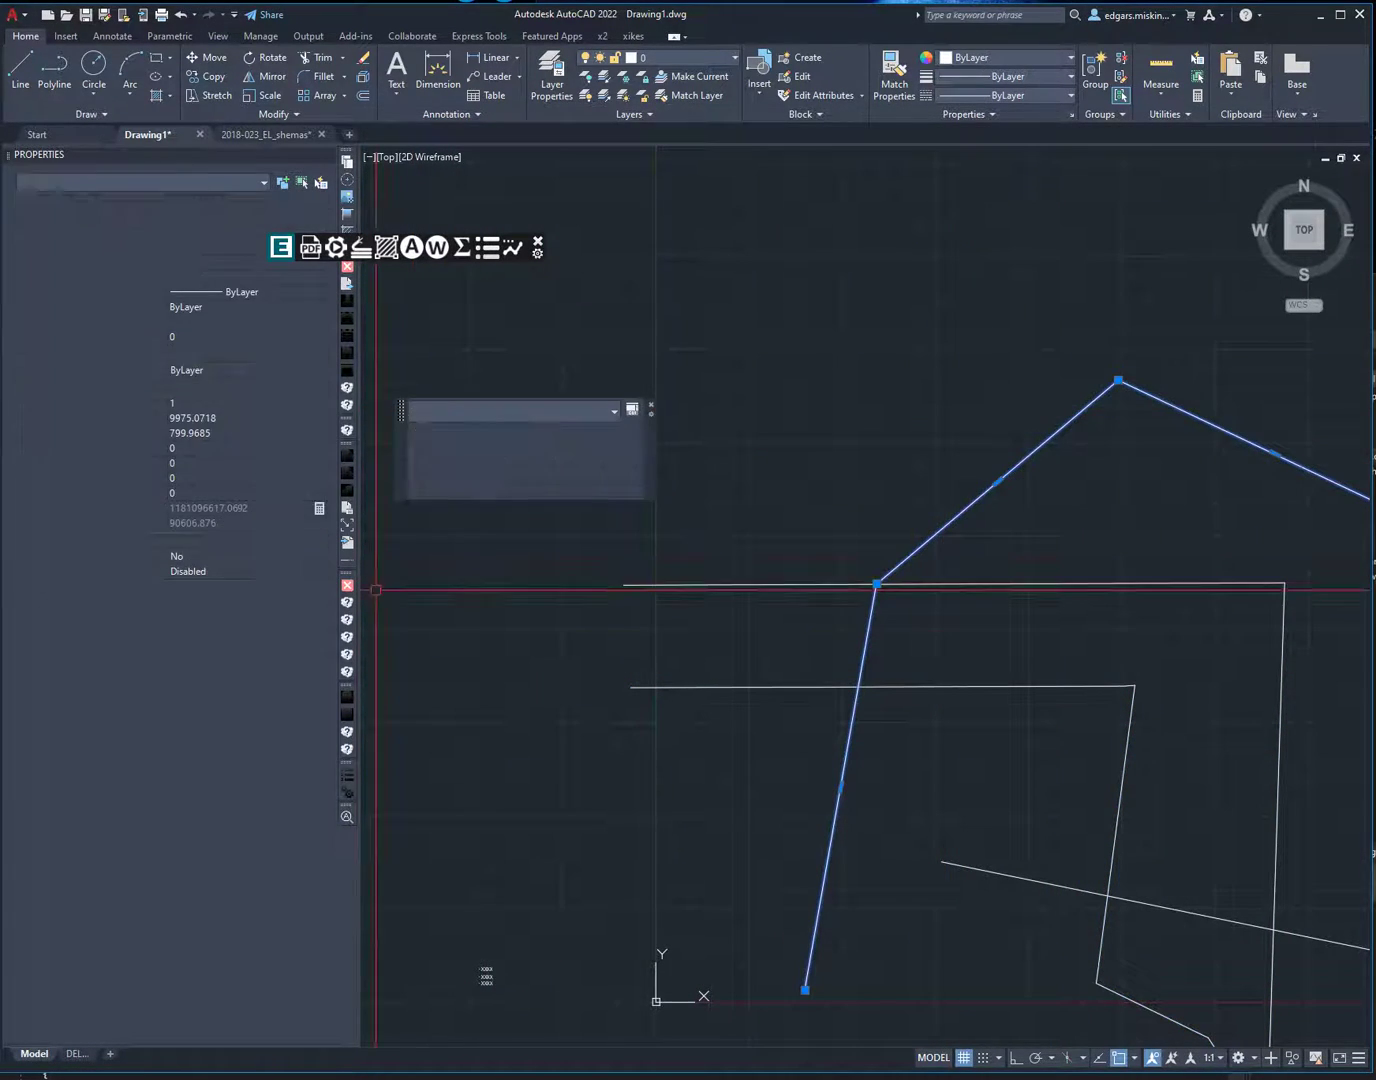
pyautogui.moveTo(866, 610); pyautogui.dragTo(730, 548, button='middle')
pyautogui.scroll(-3, 731, 555)
pyautogui.hotkey('ctrl', '1')
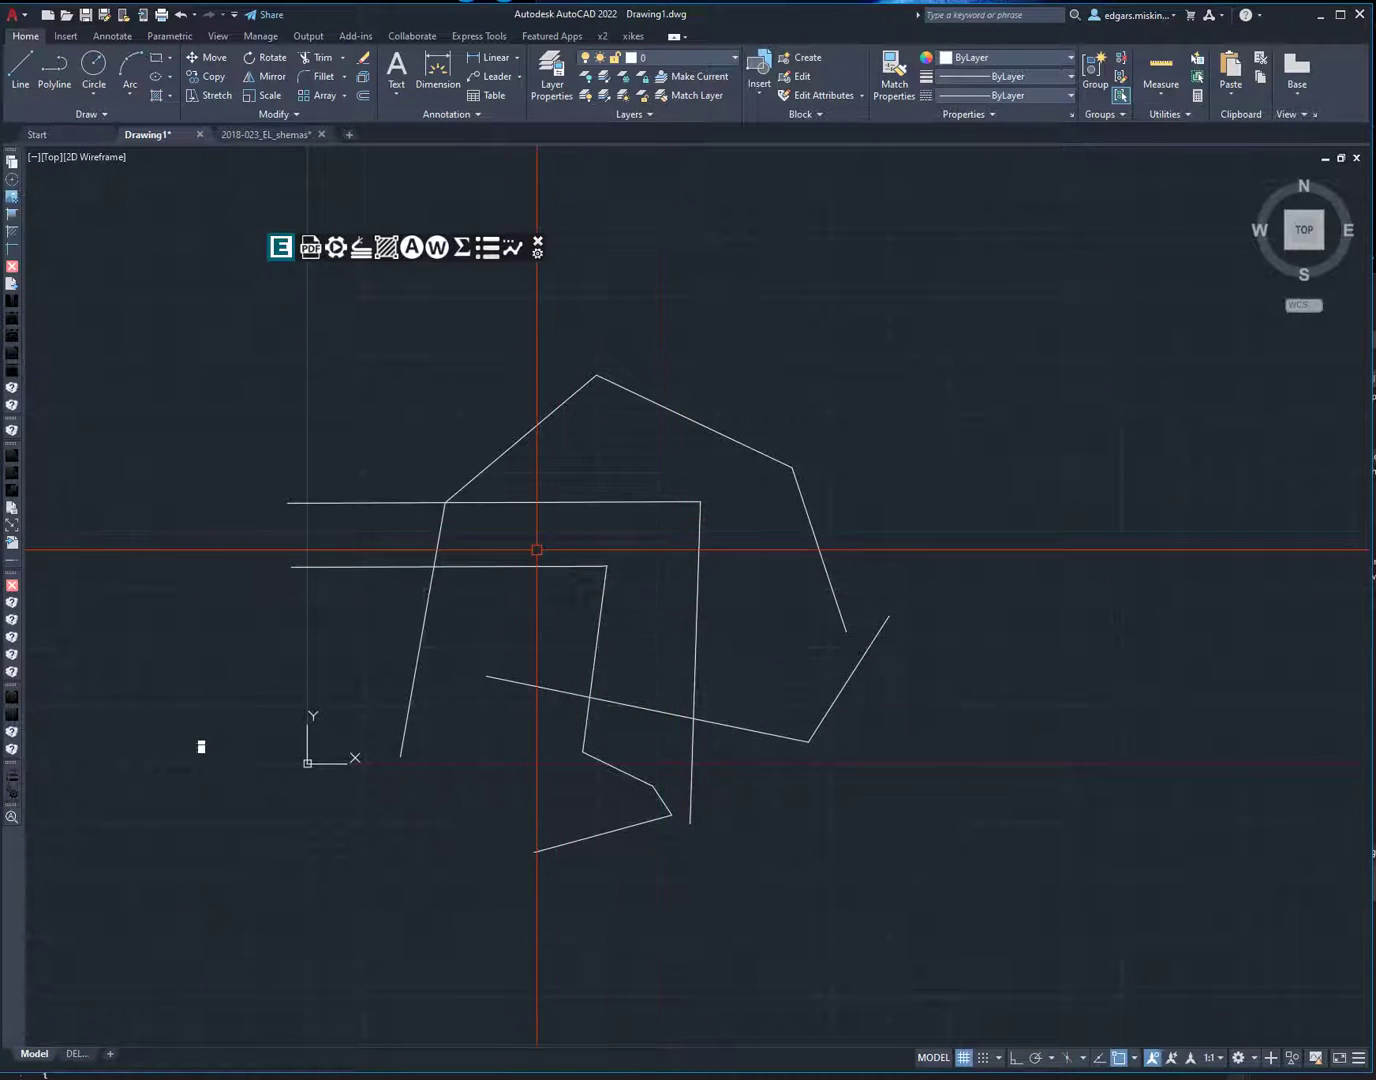
# - Move the floating tool strip slightly up and left, and total the lengths of all four polylines with the length-measuring tool
pyautogui.moveTo(530, 663); pyautogui.dragTo(658, 712, button='middle')
pyautogui.scroll(2, 660, 715)
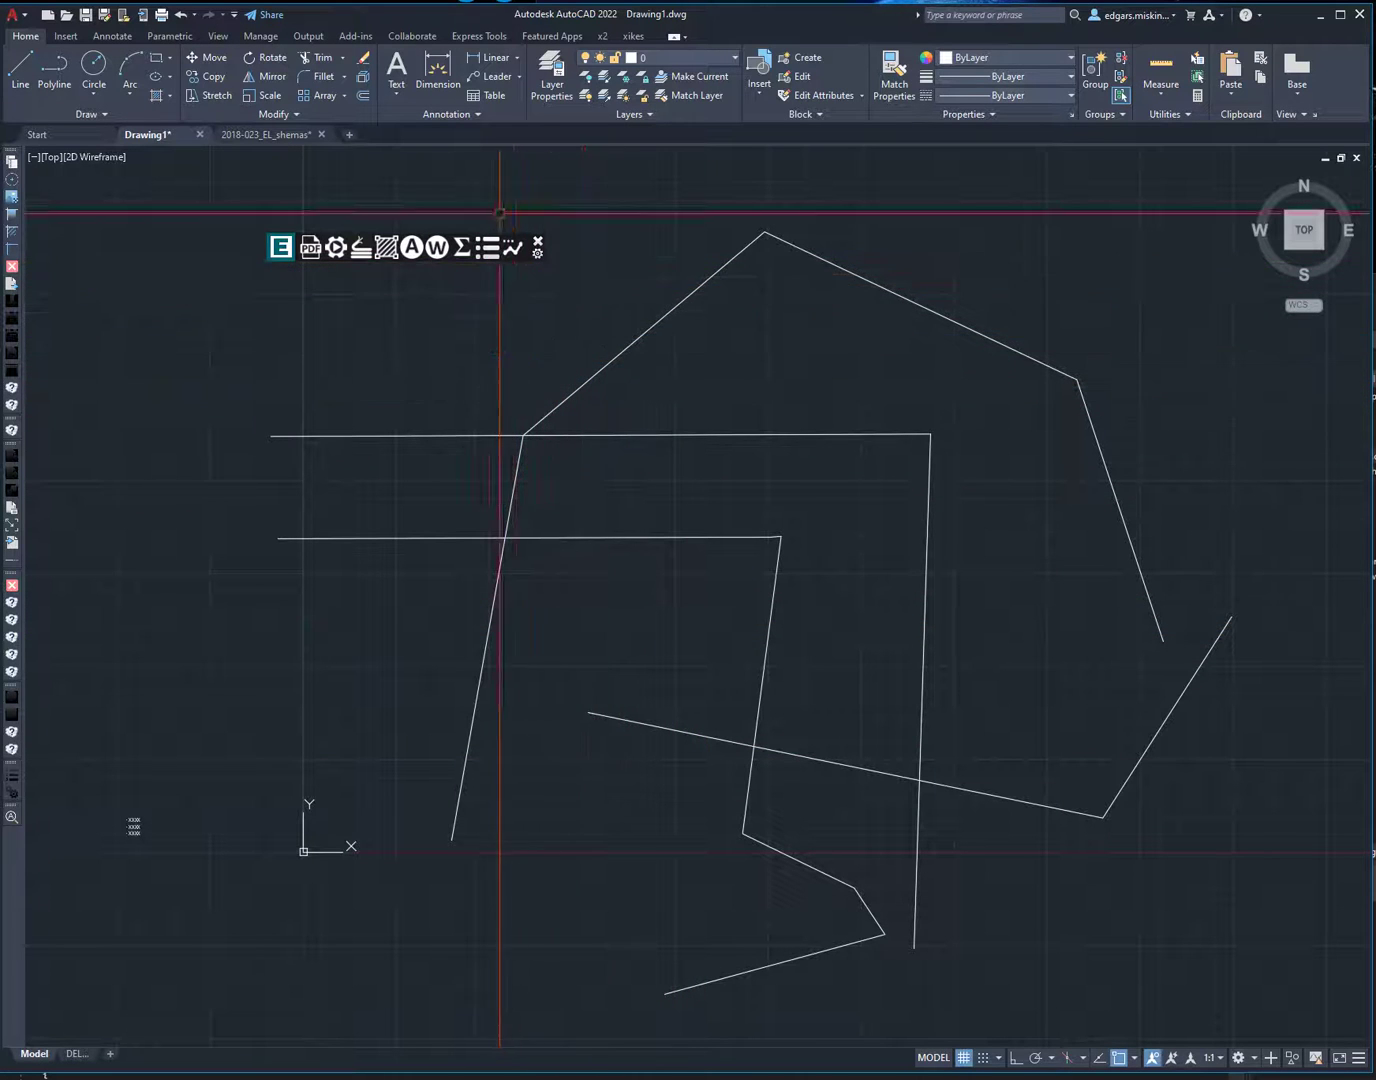
pyautogui.moveTo(272, 258); pyautogui.dragTo(222, 229)
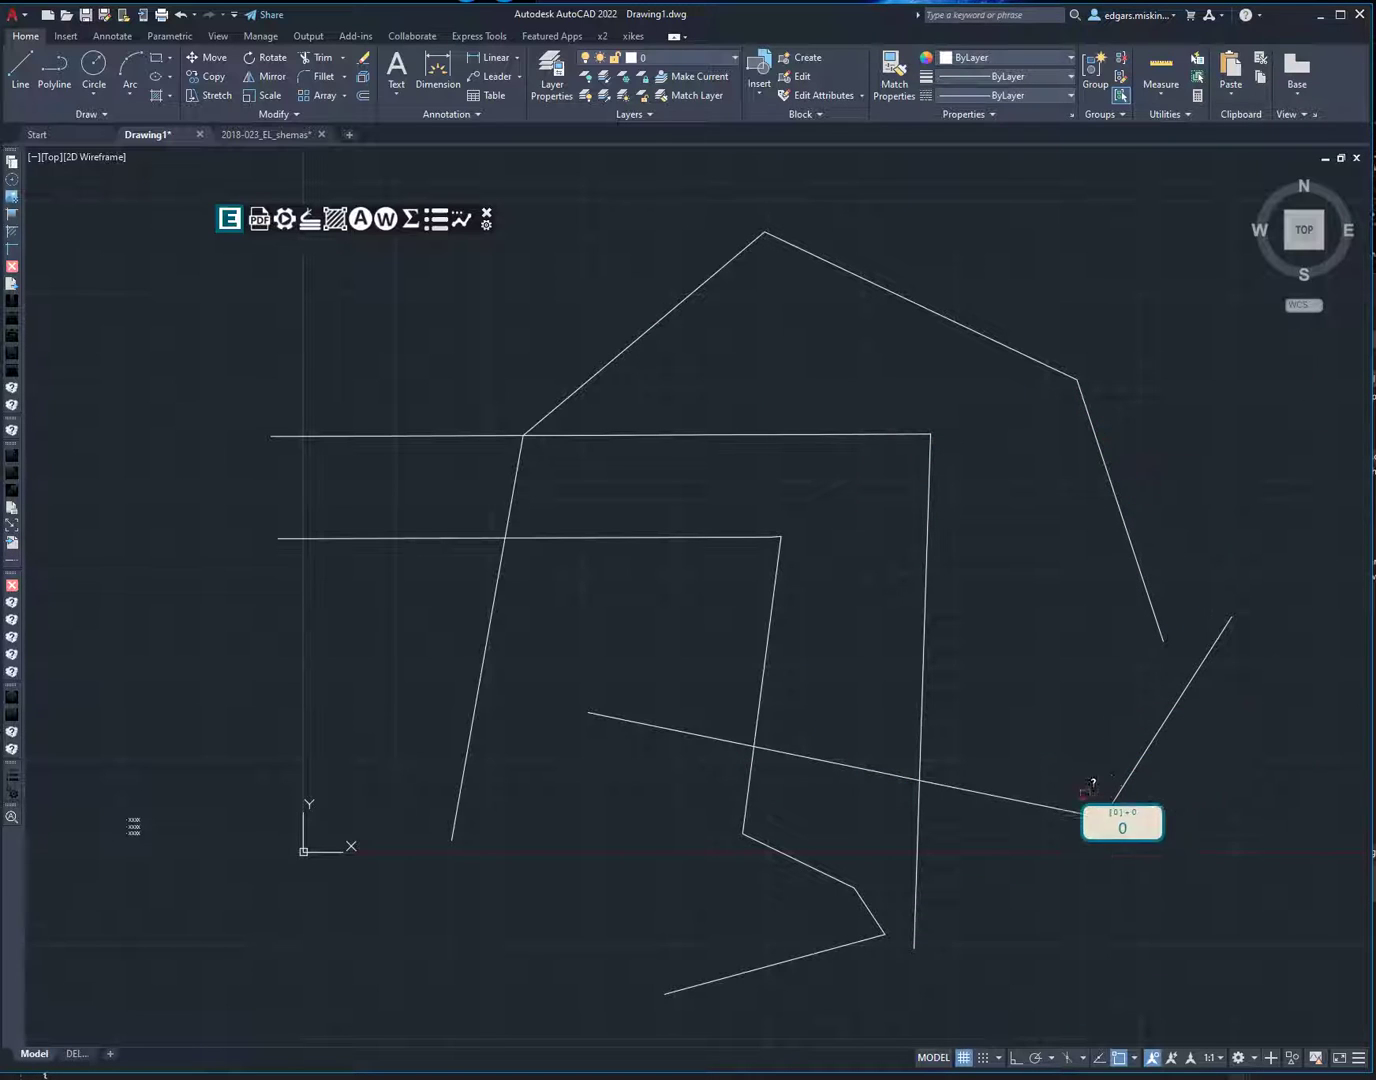
pyautogui.click(985, 792)
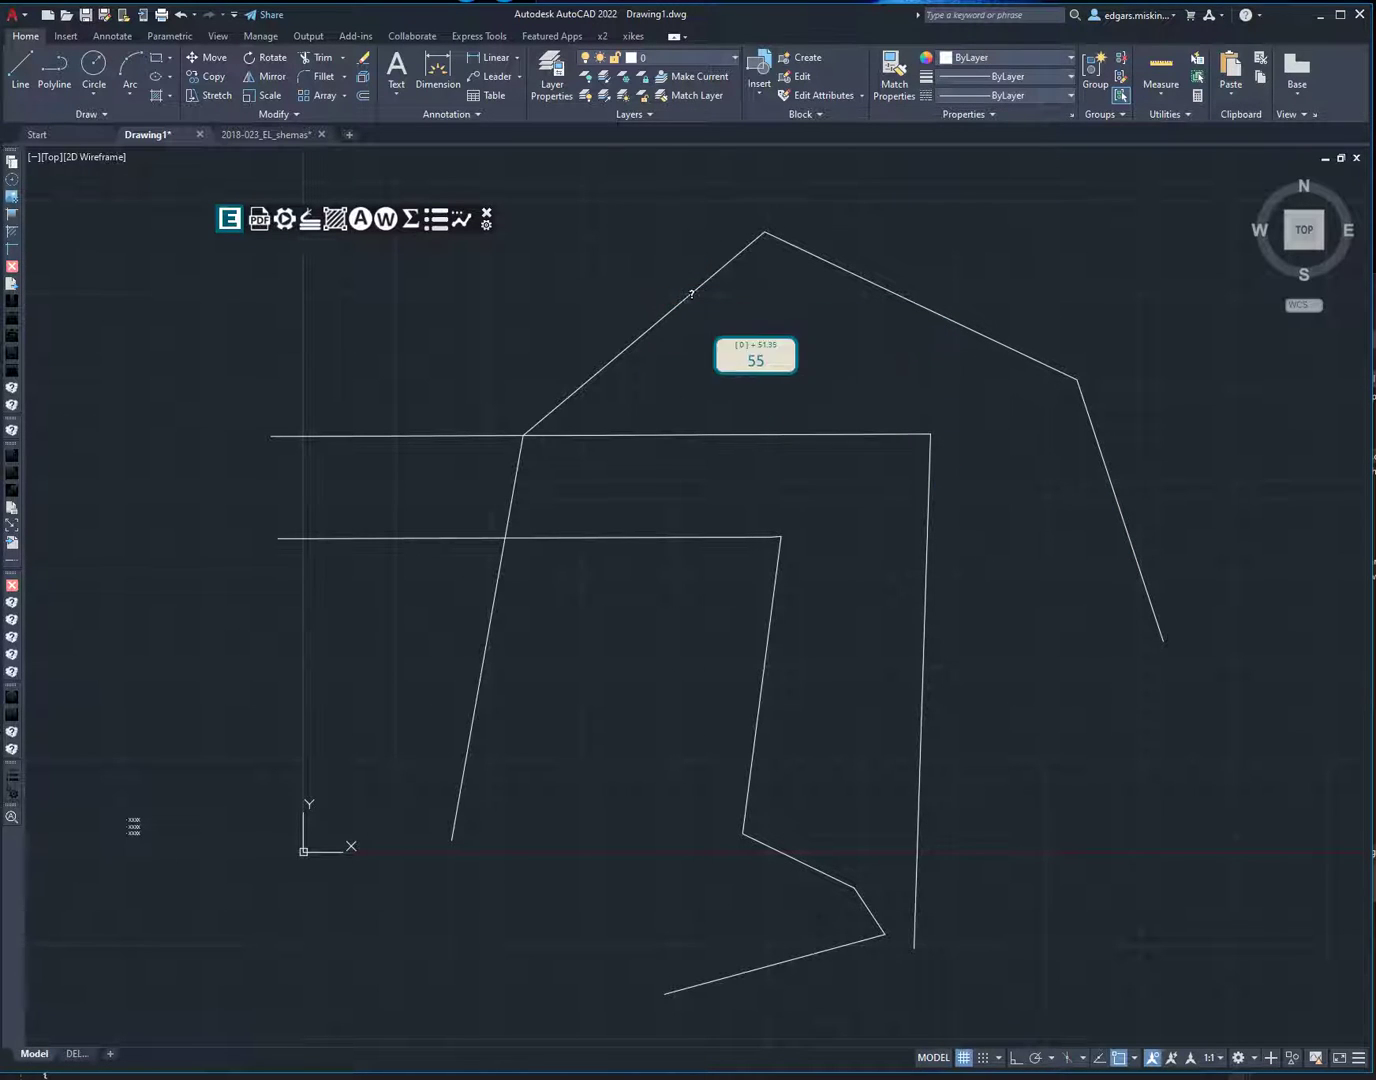
pyautogui.click(671, 310)
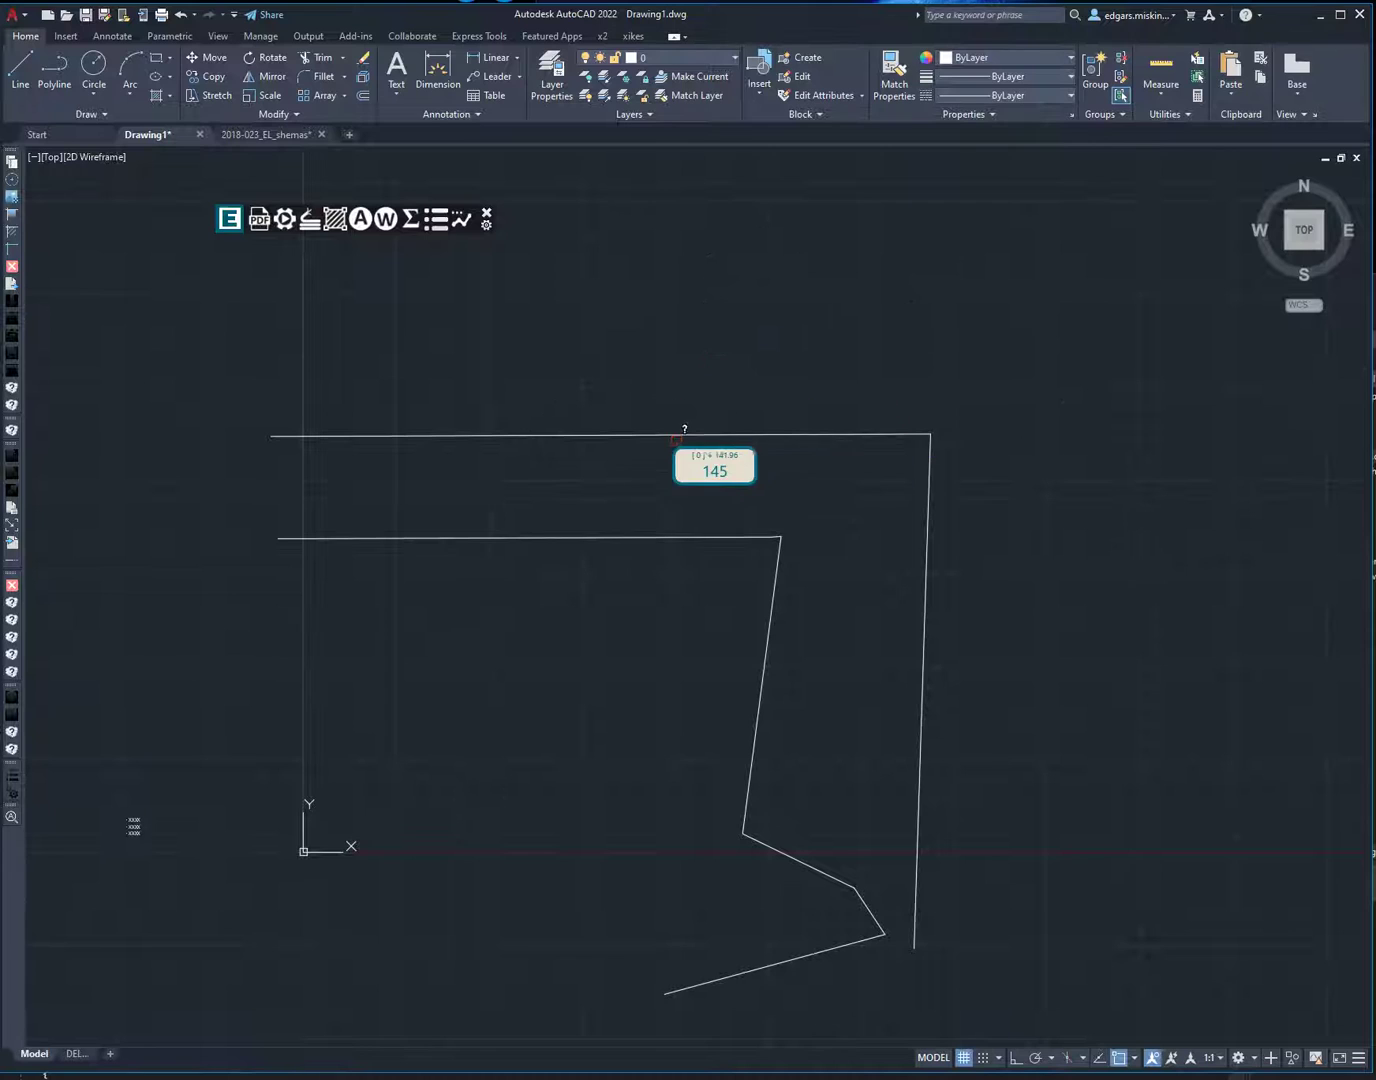
pyautogui.click(637, 432)
pyautogui.click(669, 538)
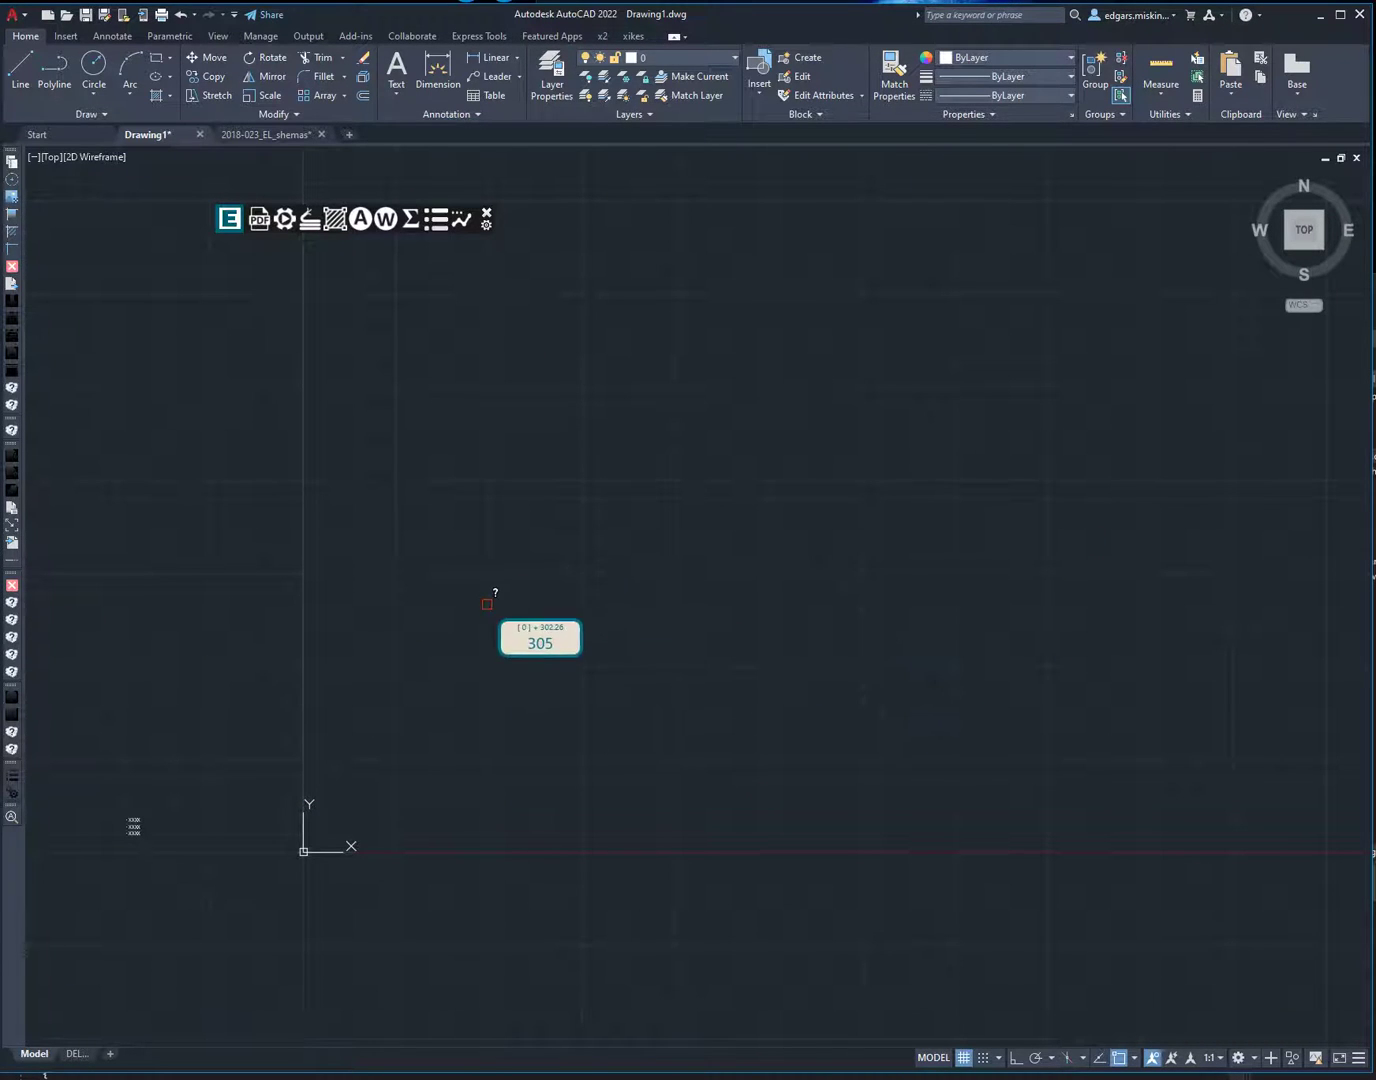
pyautogui.rightClick(503, 629)
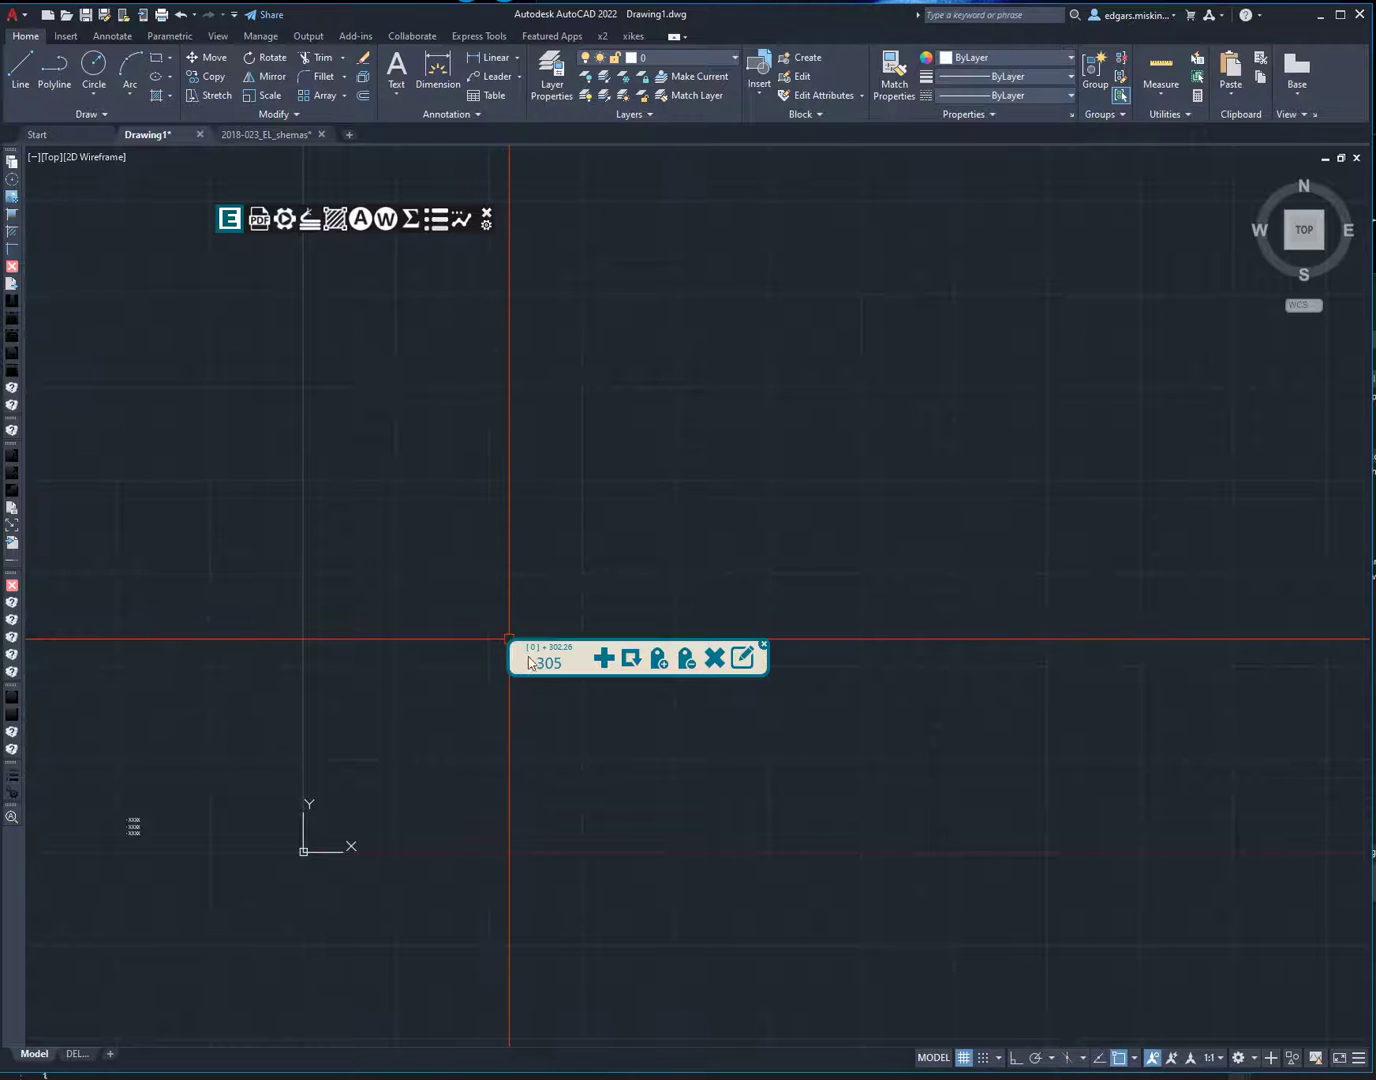
pyautogui.moveTo(705, 795); pyautogui.dragTo(750, 815, button='middle')
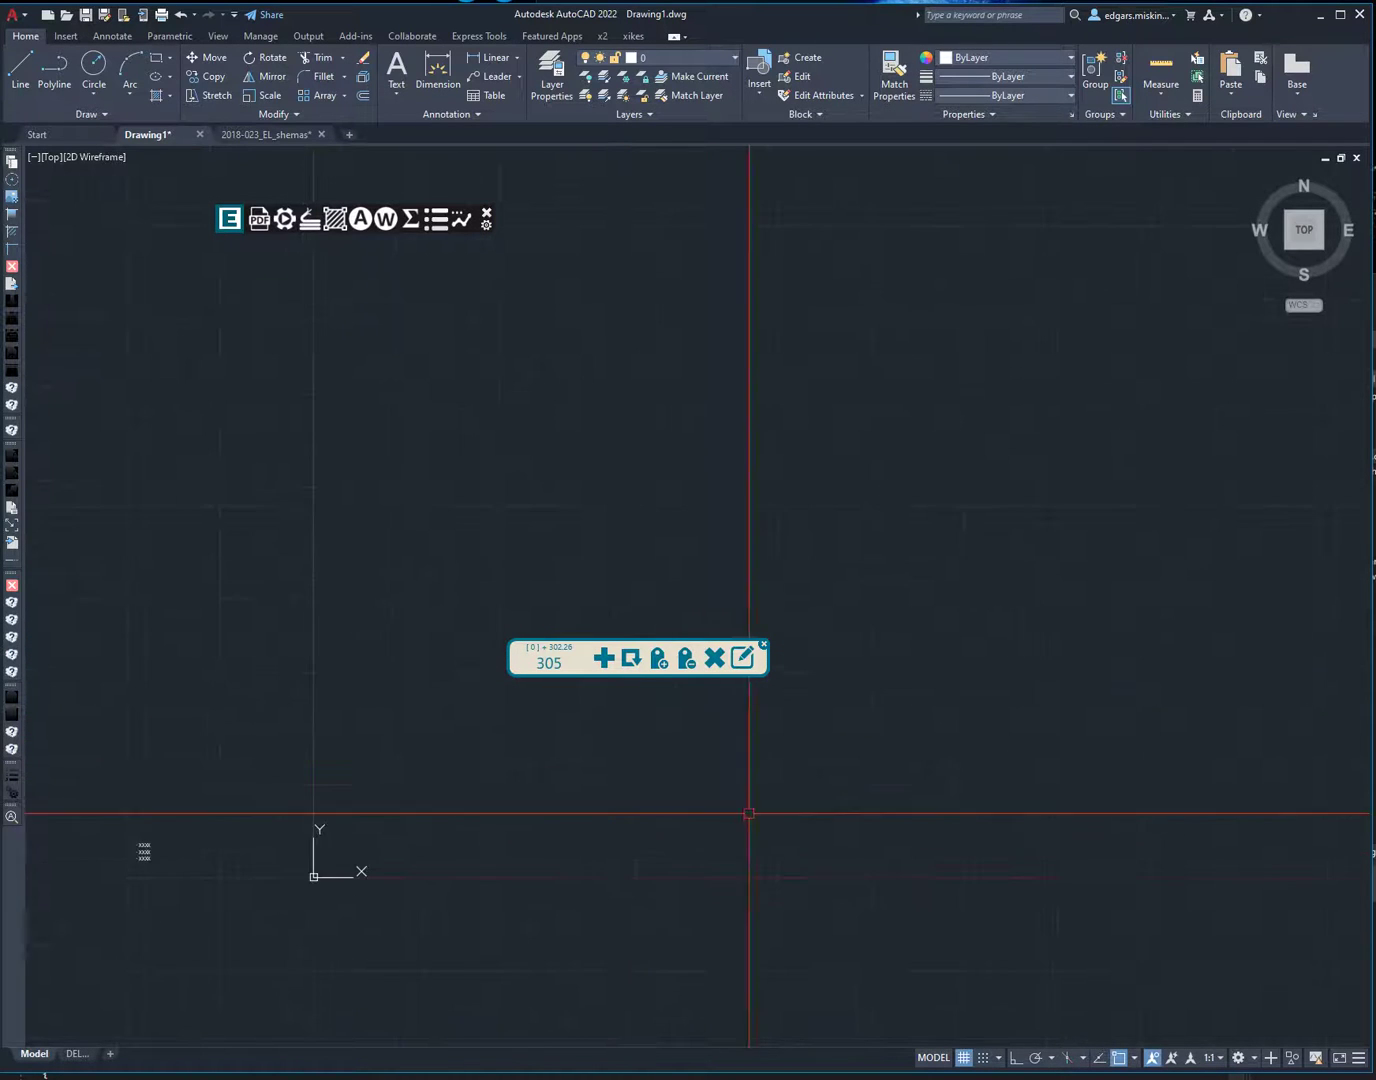
pyautogui.moveTo(614, 735); pyautogui.dragTo(642, 815, button='middle')
pyautogui.moveTo(782, 716); pyautogui.dragTo(589, 760, button='middle')
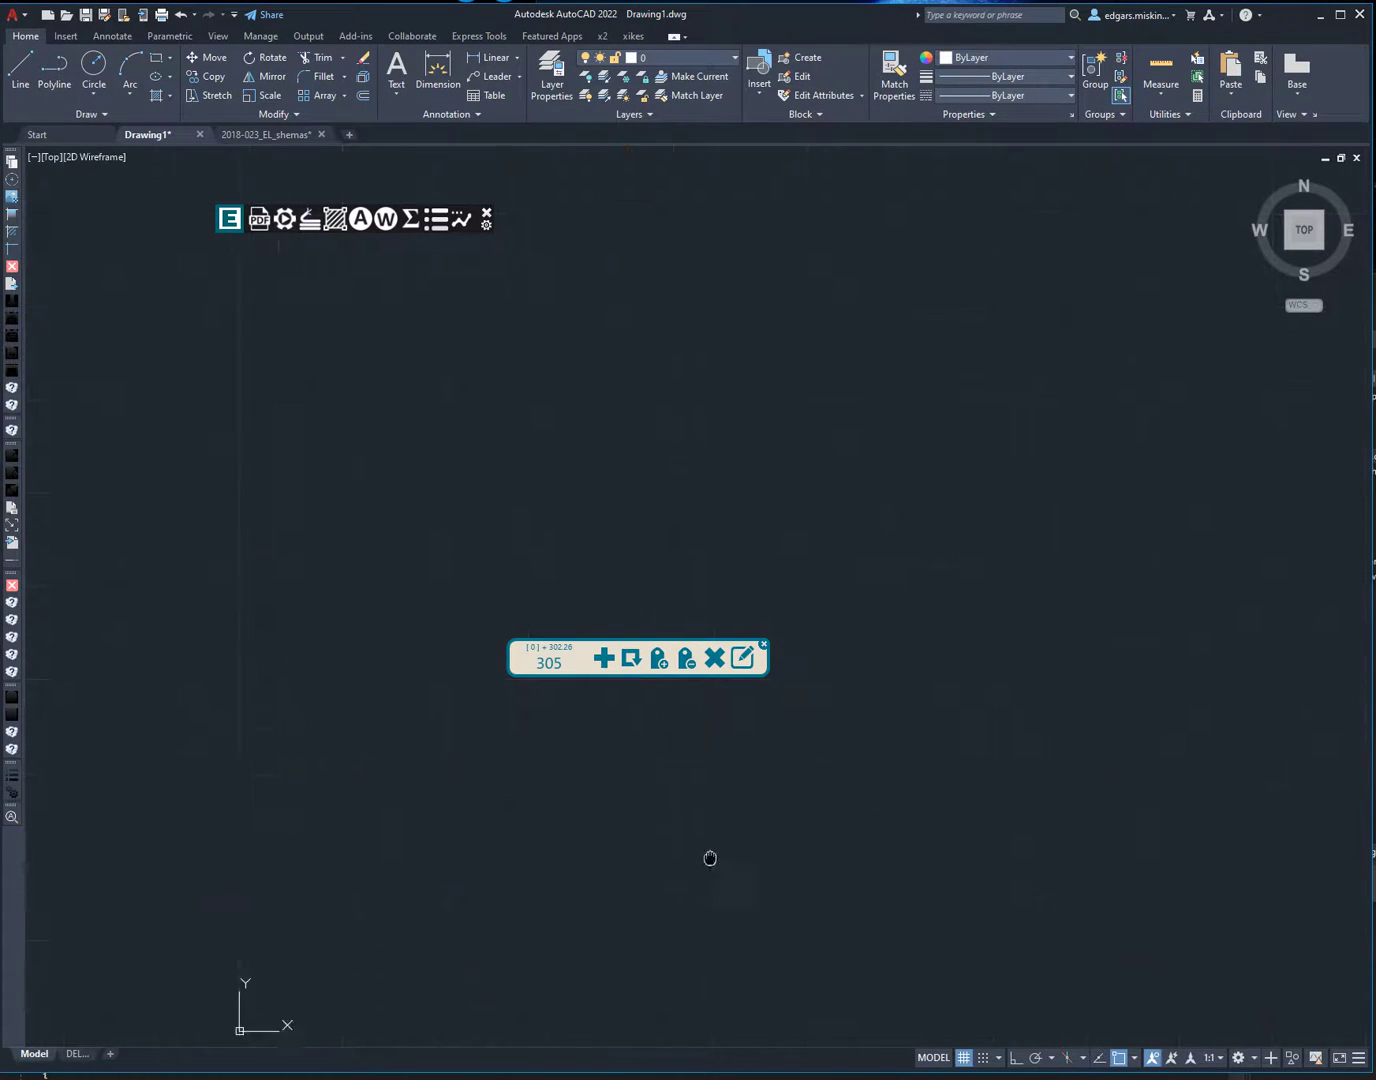
pyautogui.moveTo(710, 858); pyautogui.dragTo(702, 851, button='middle')
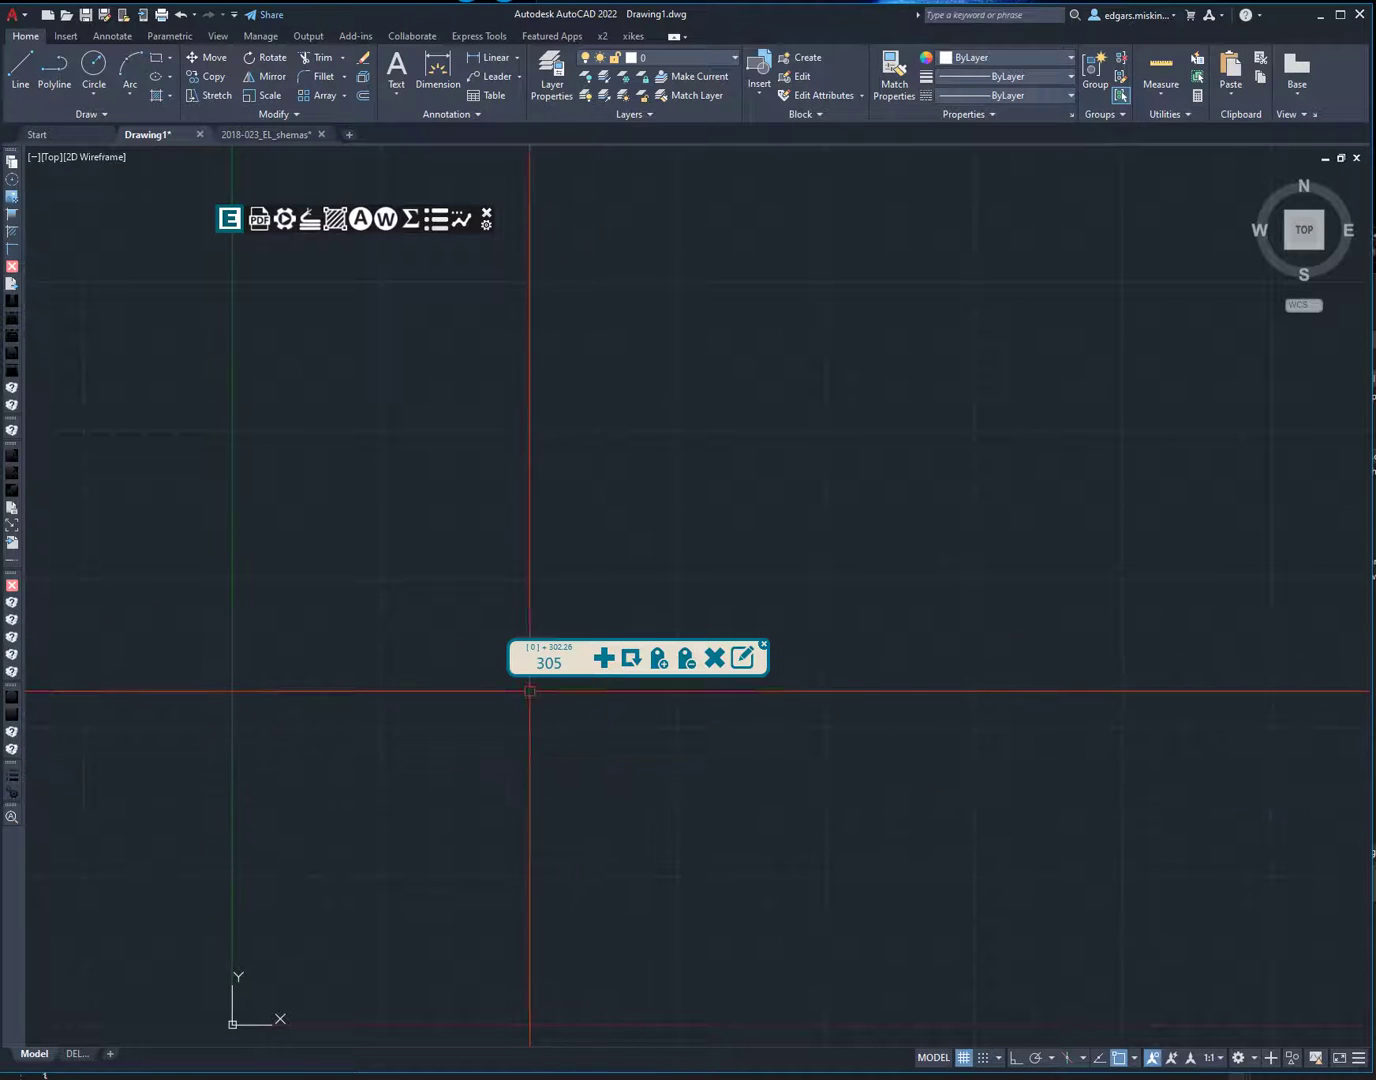
pyautogui.scroll(1, 550, 575)
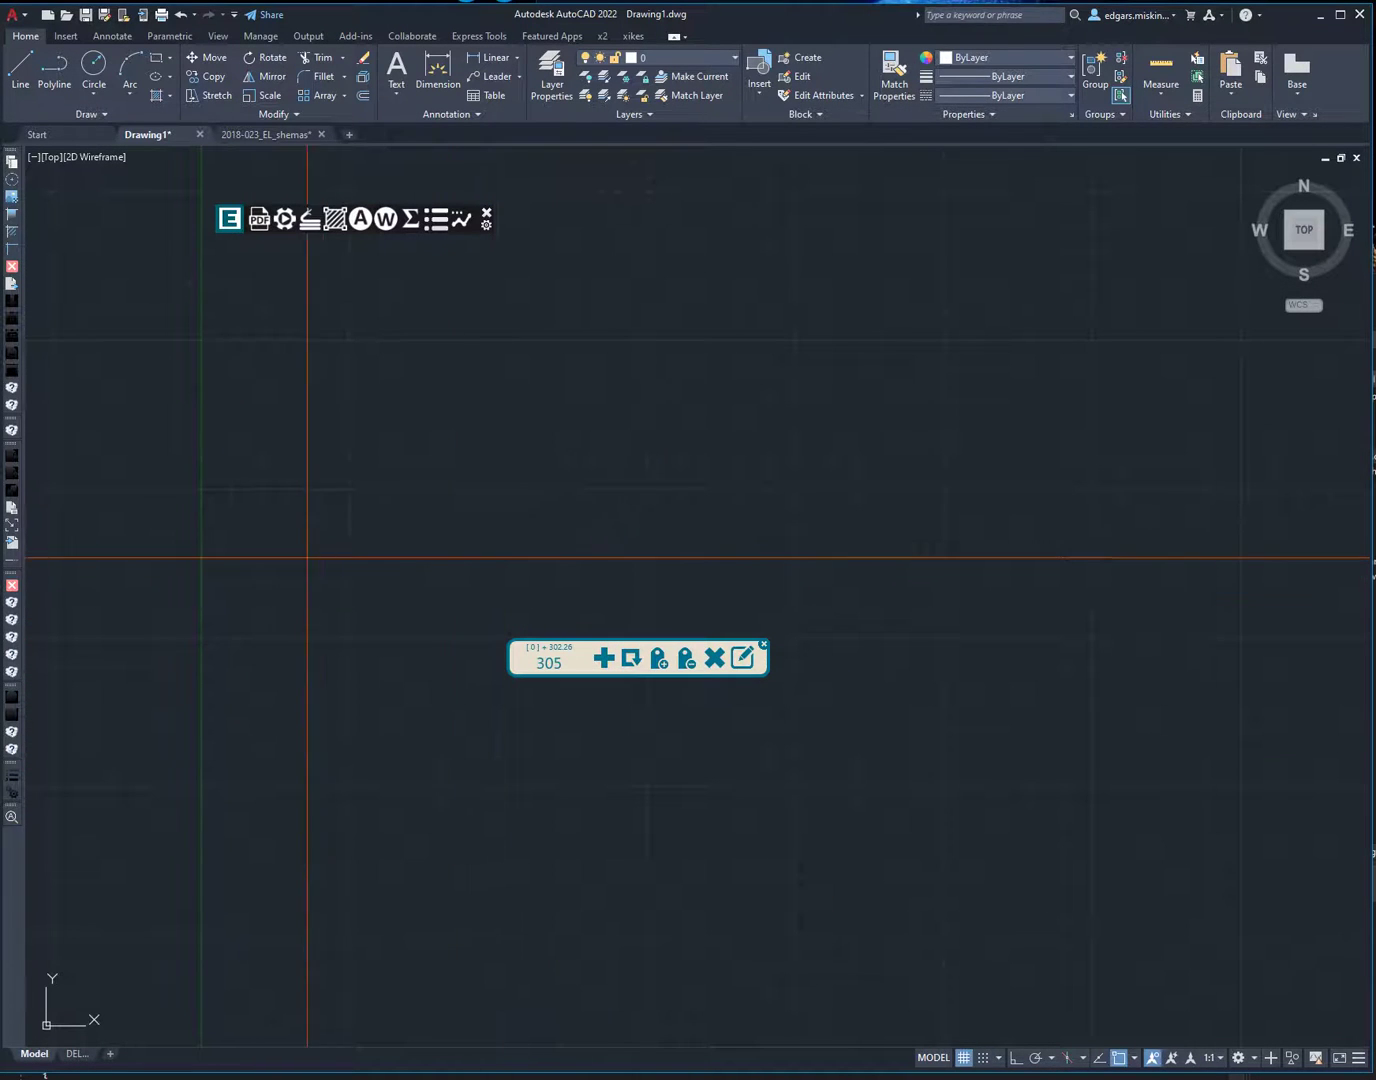
# - Draw a new six-segment open polyline around the measurement result, starting at its left and ending with a short upward segment below it
pyautogui.write('pl')
pyautogui.press('Return')
pyautogui.click(233, 638)
pyautogui.click(378, 433)
pyautogui.click(1012, 429)
pyautogui.click(1103, 718)
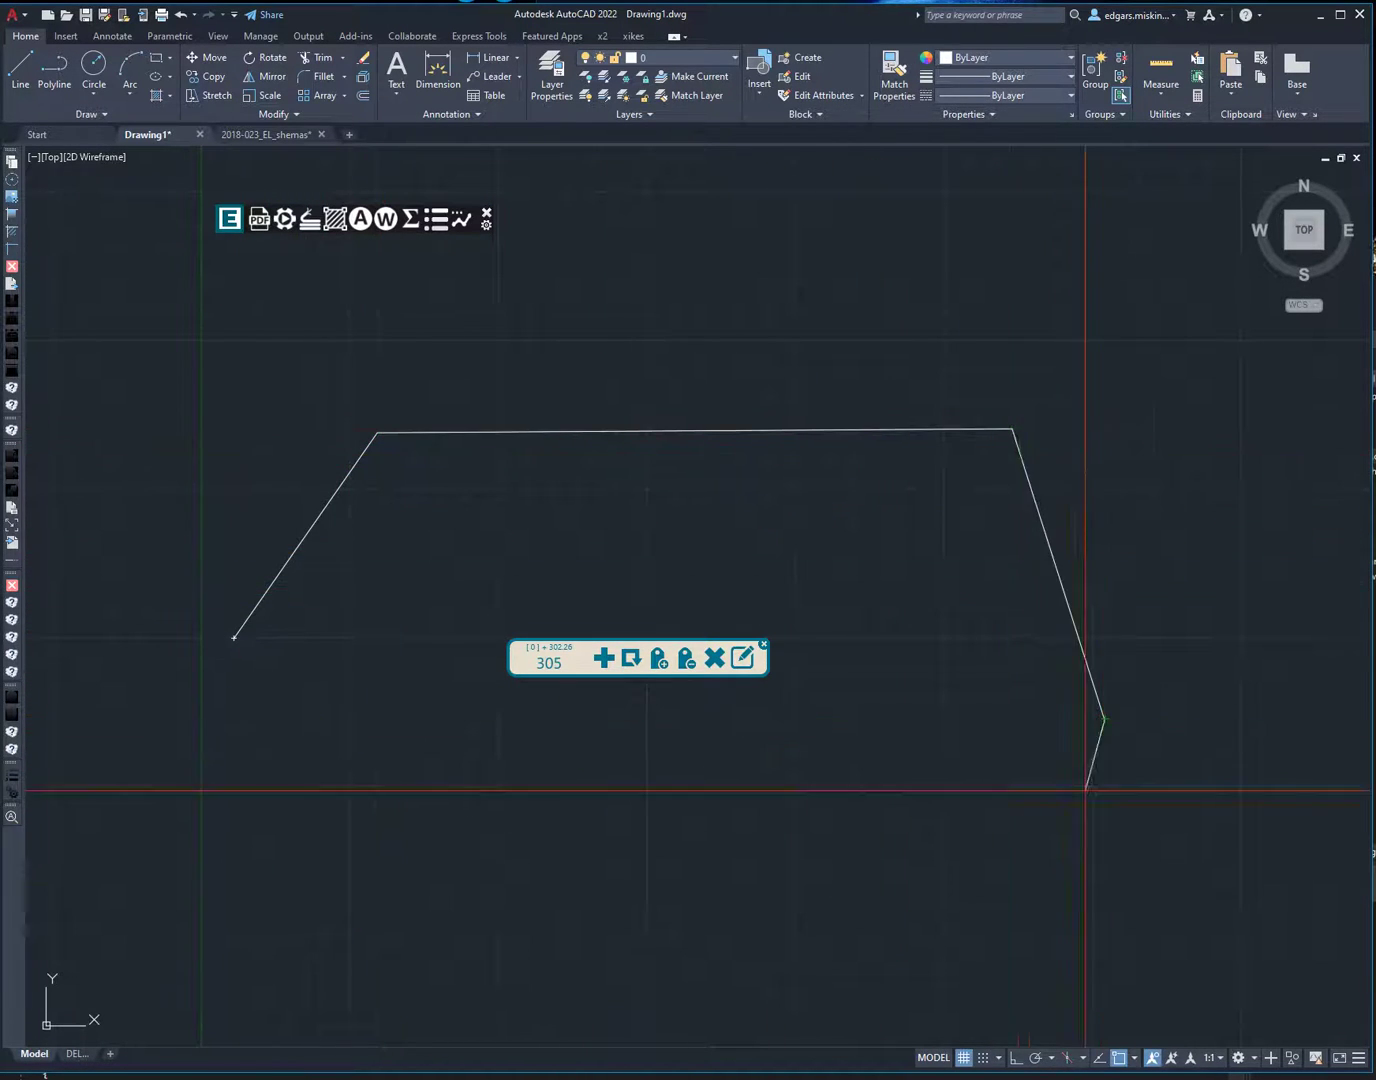
pyautogui.click(1017, 882)
pyautogui.click(523, 866)
pyautogui.click(526, 758)
# - Move the measurement result above the new polyline and add that polyline's length to the existing total
pyautogui.moveTo(570, 831); pyautogui.dragTo(851, 816, button='middle')
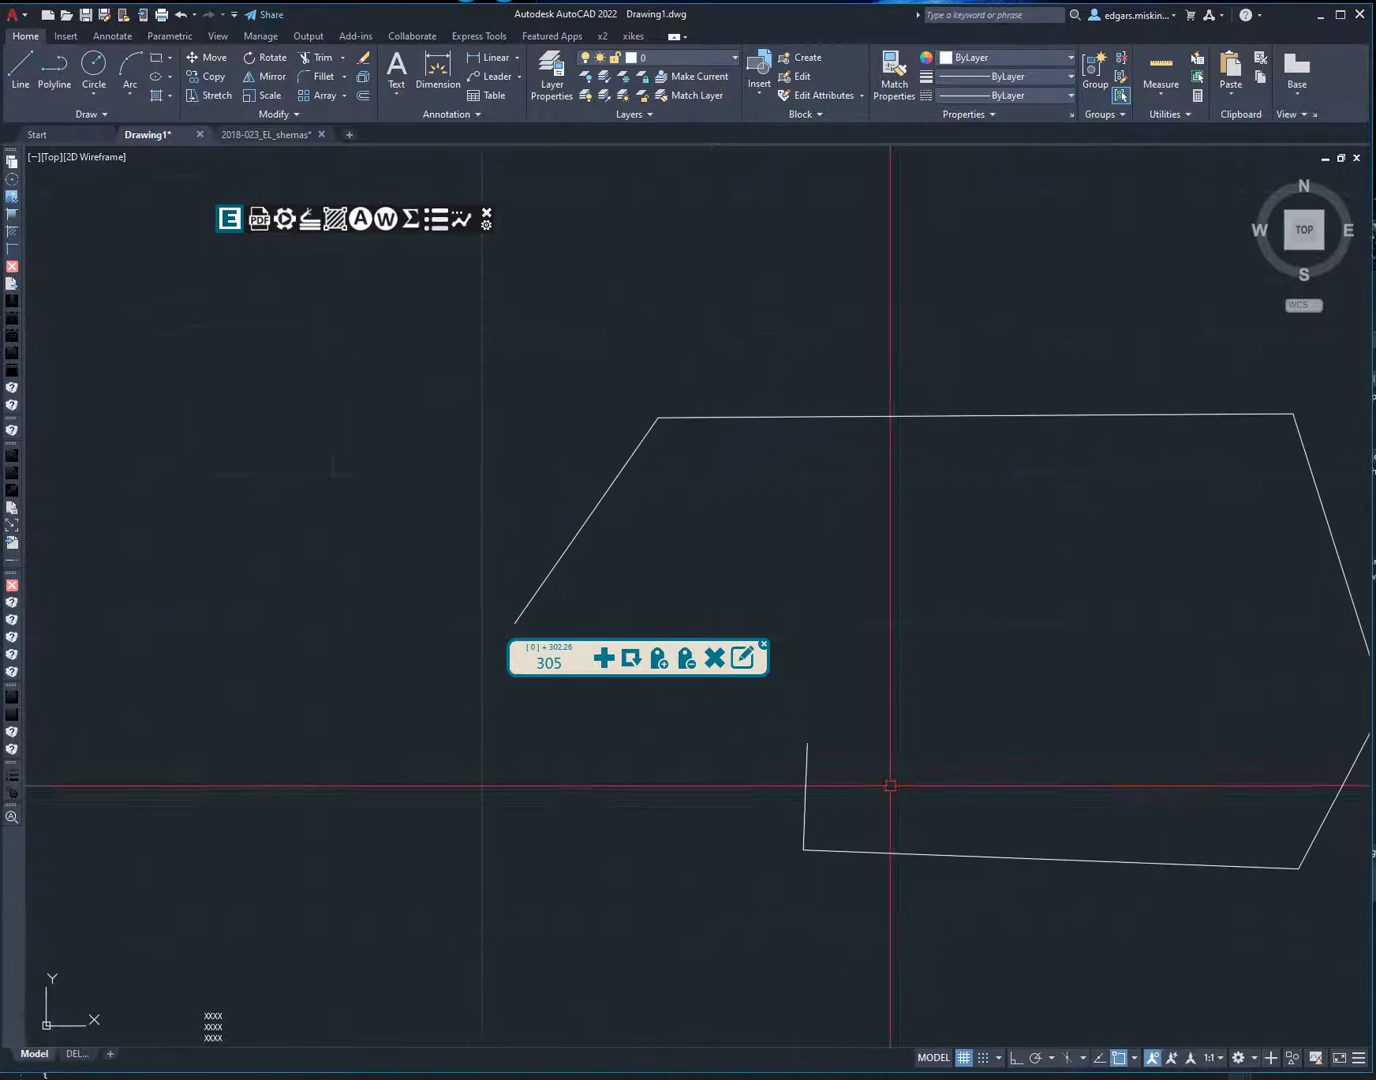
pyautogui.moveTo(530, 650); pyautogui.dragTo(620, 297)
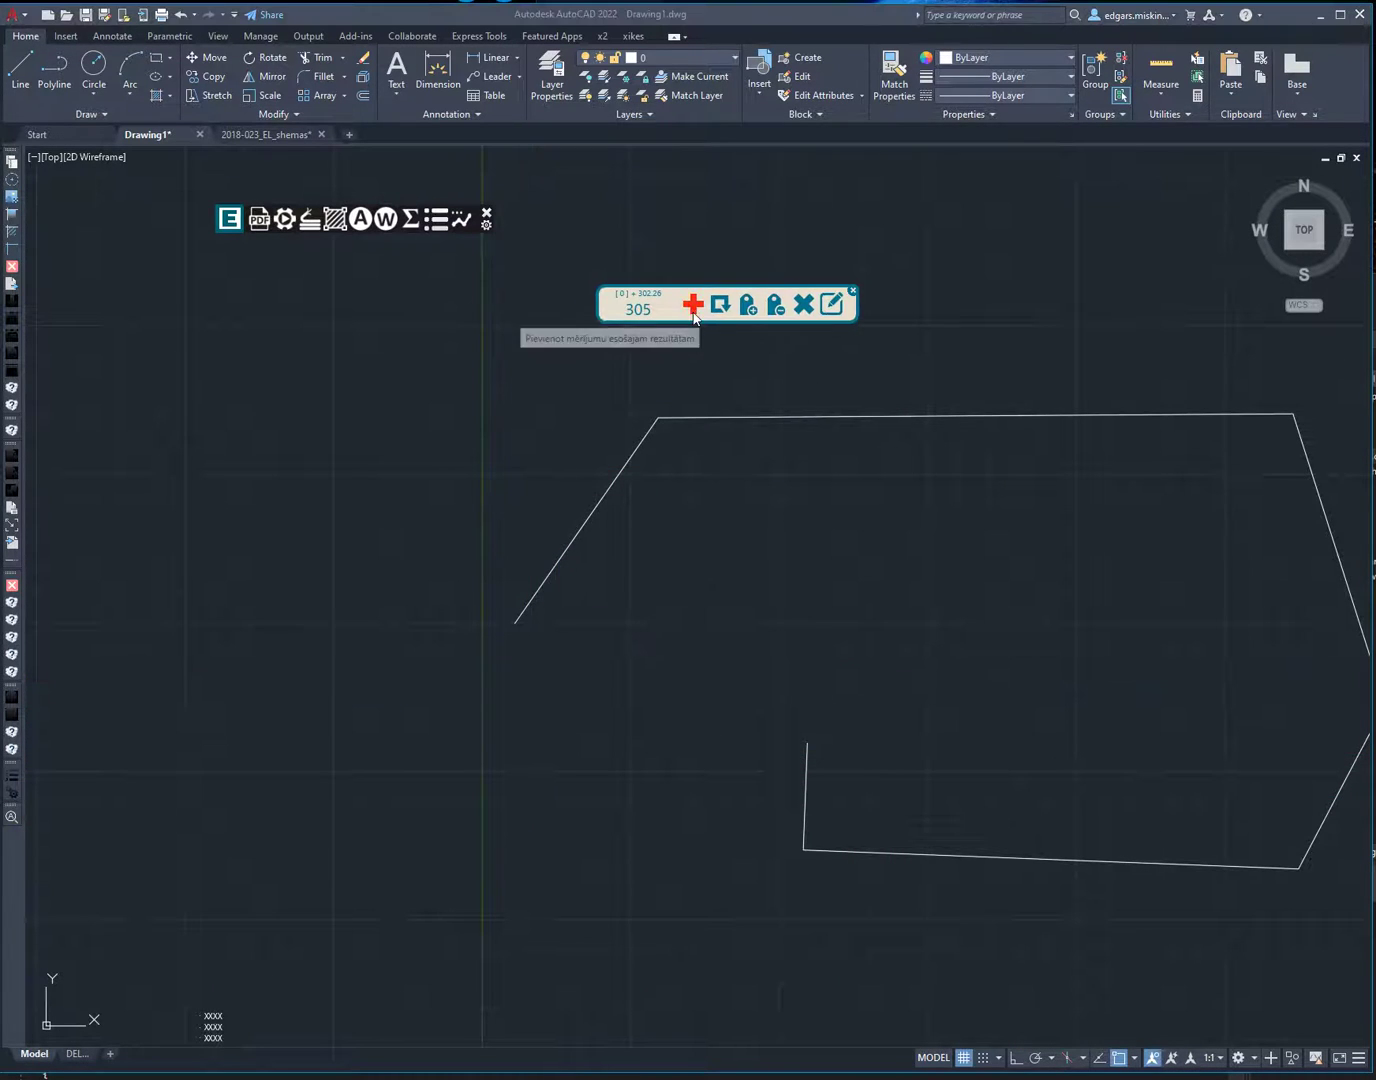
pyautogui.click(693, 305)
pyautogui.click(697, 418)
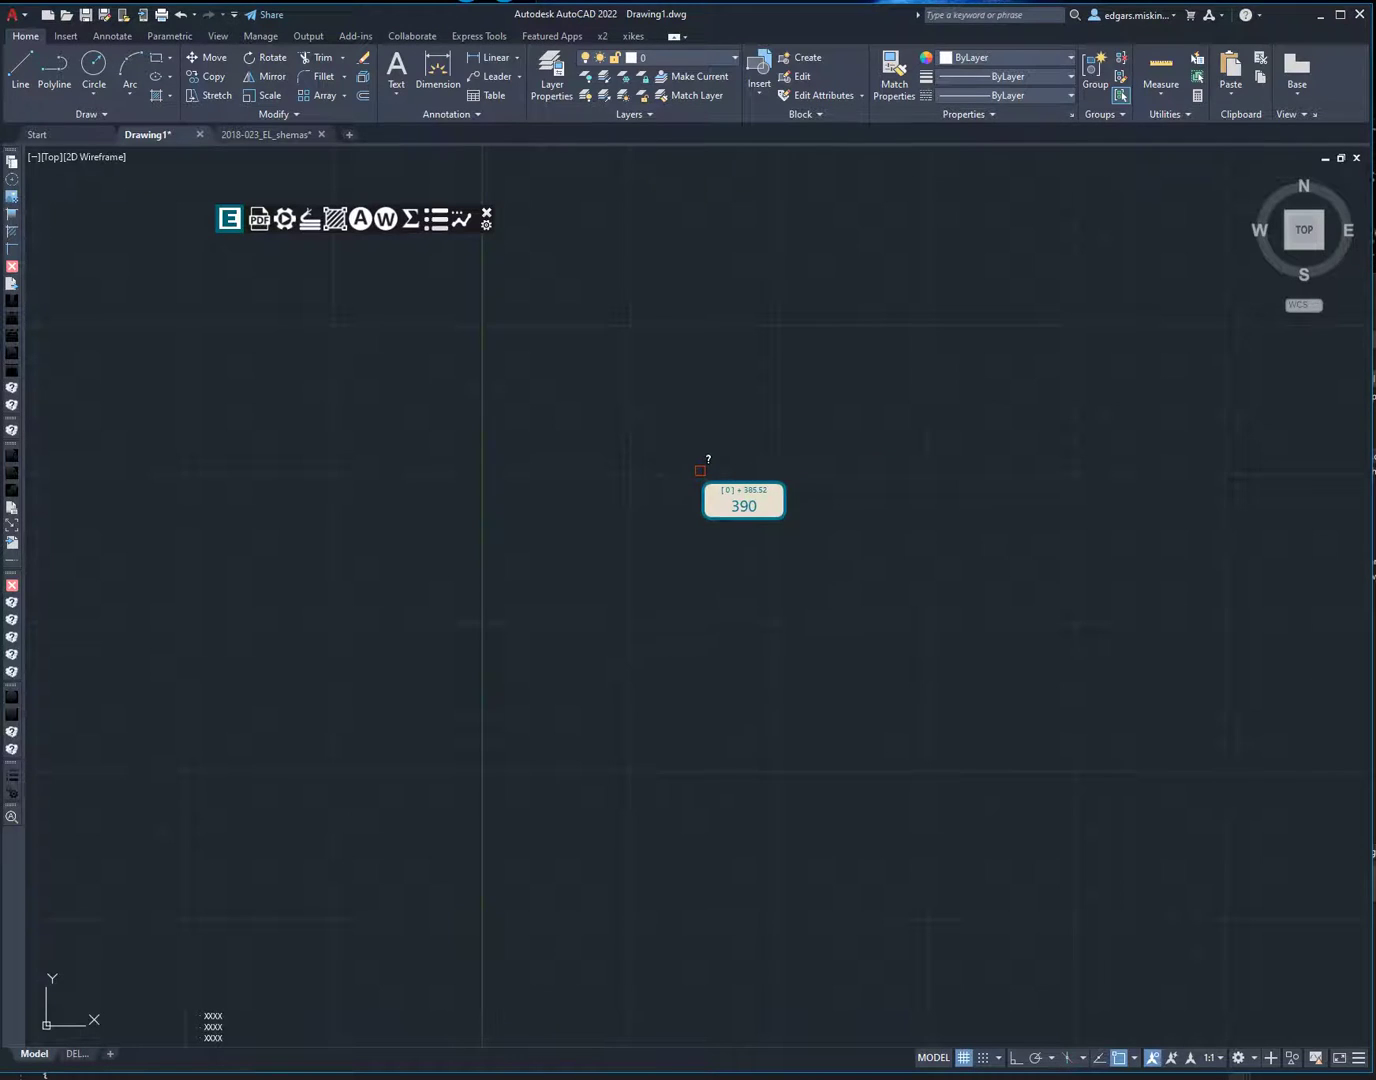
pyautogui.press('Escape')
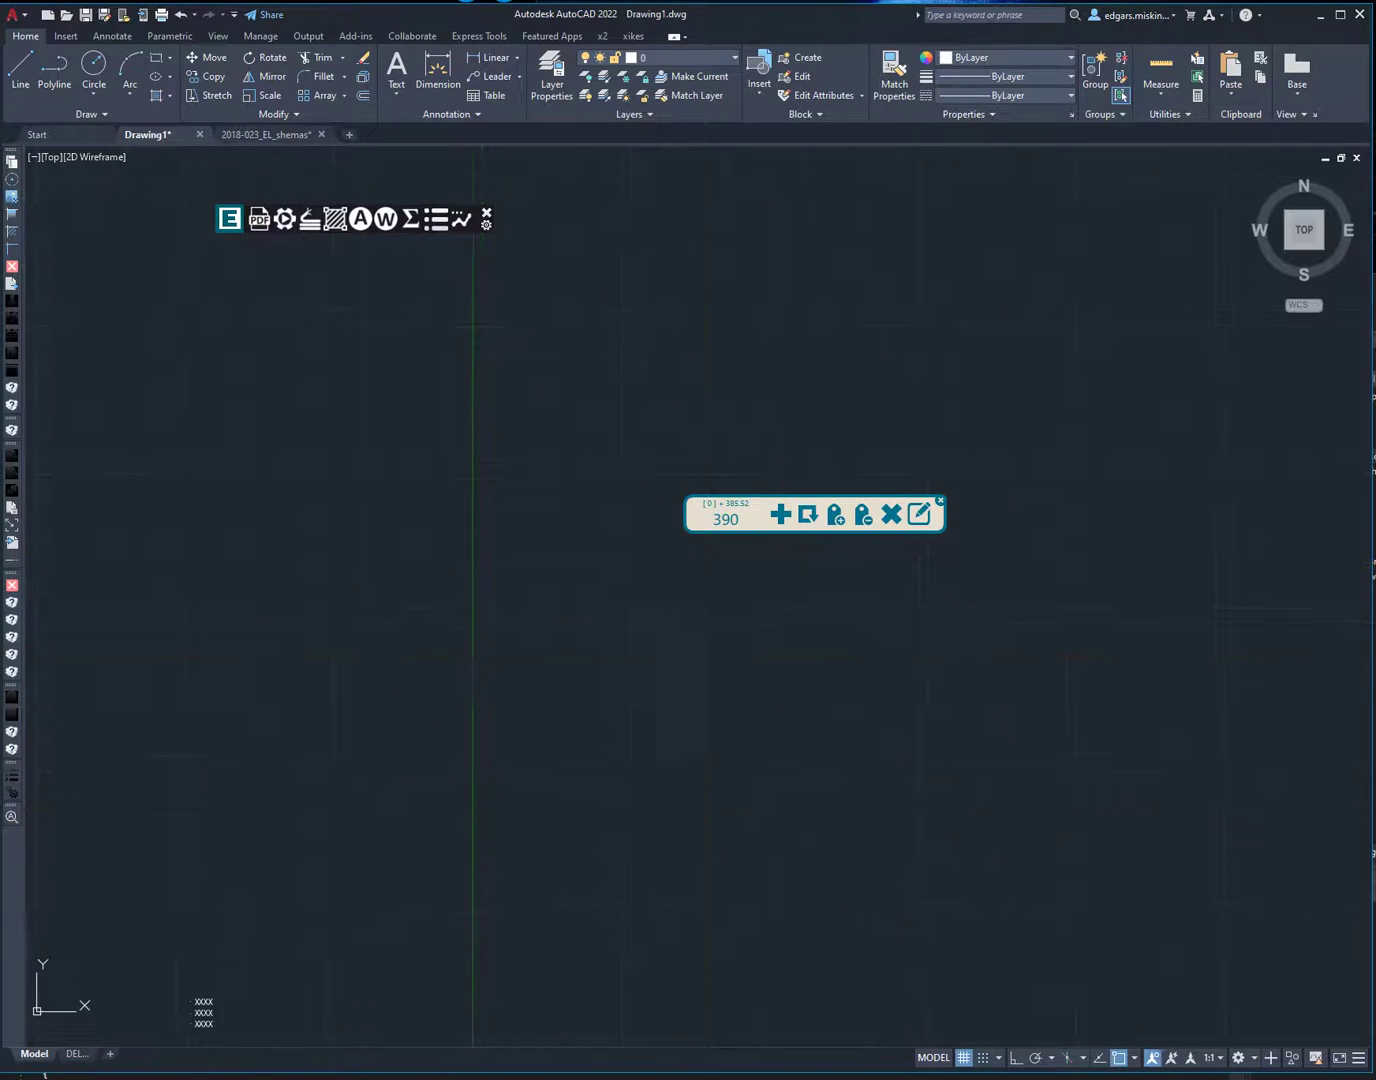
# - Draw a five-segment zigzag polyline across the lower part of the drawing area, running from left to right
pyautogui.scroll(-4, 642, 684)
pyautogui.scroll(2, 739, 524)
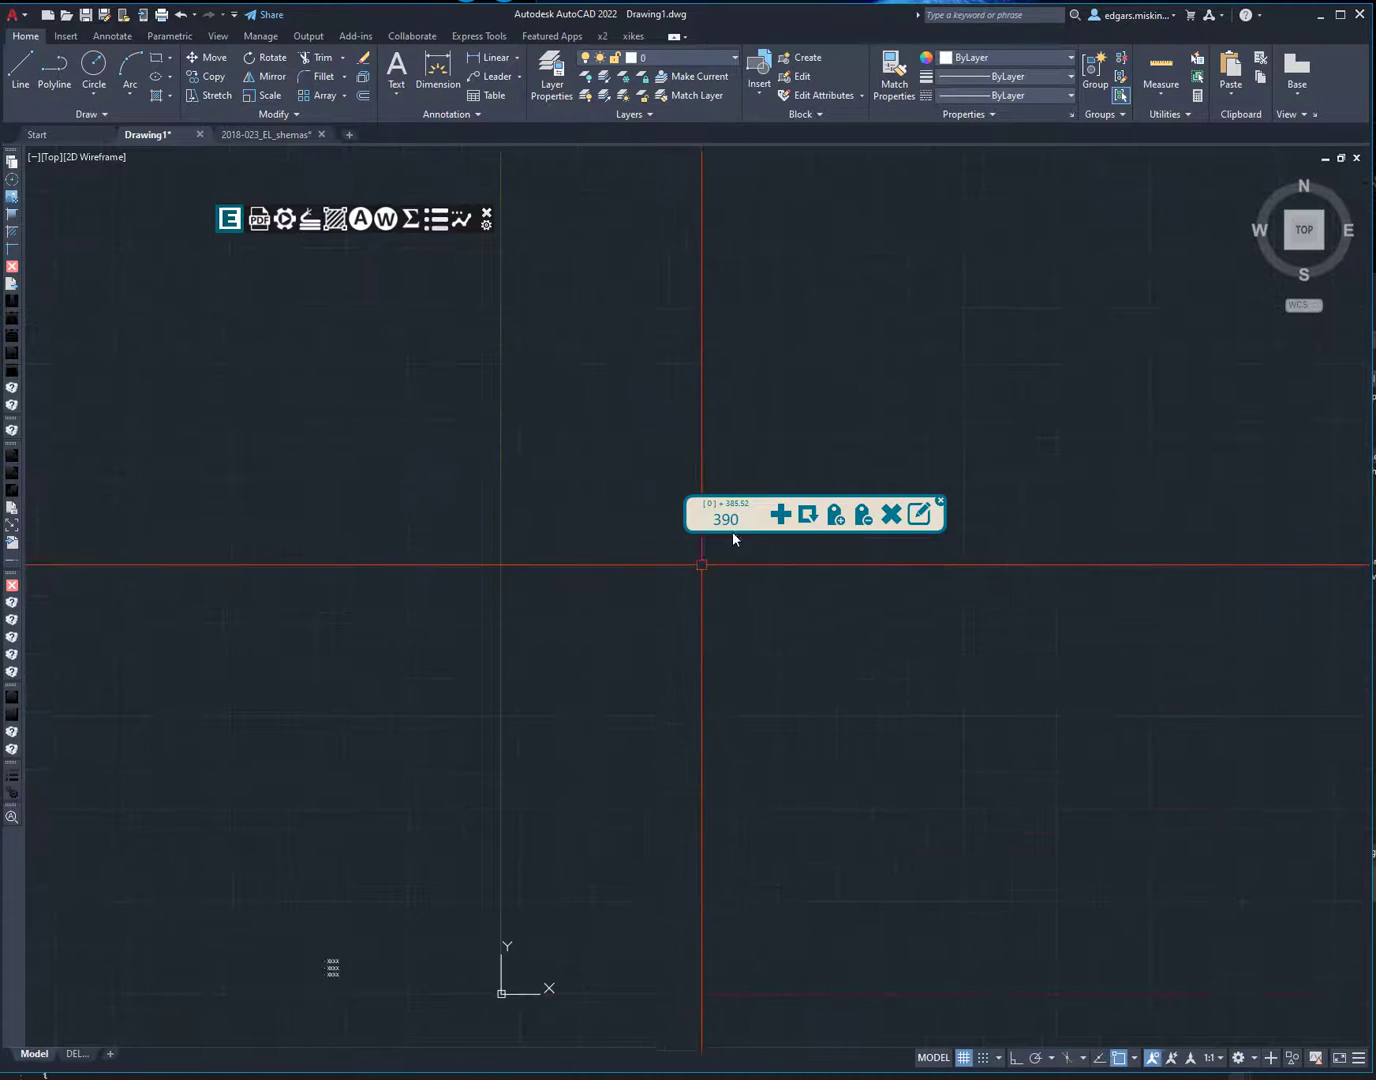
pyautogui.moveTo(525, 759); pyautogui.dragTo(437, 772, button='middle')
pyautogui.press('l')
pyautogui.press('Return')
pyautogui.click(212, 786)
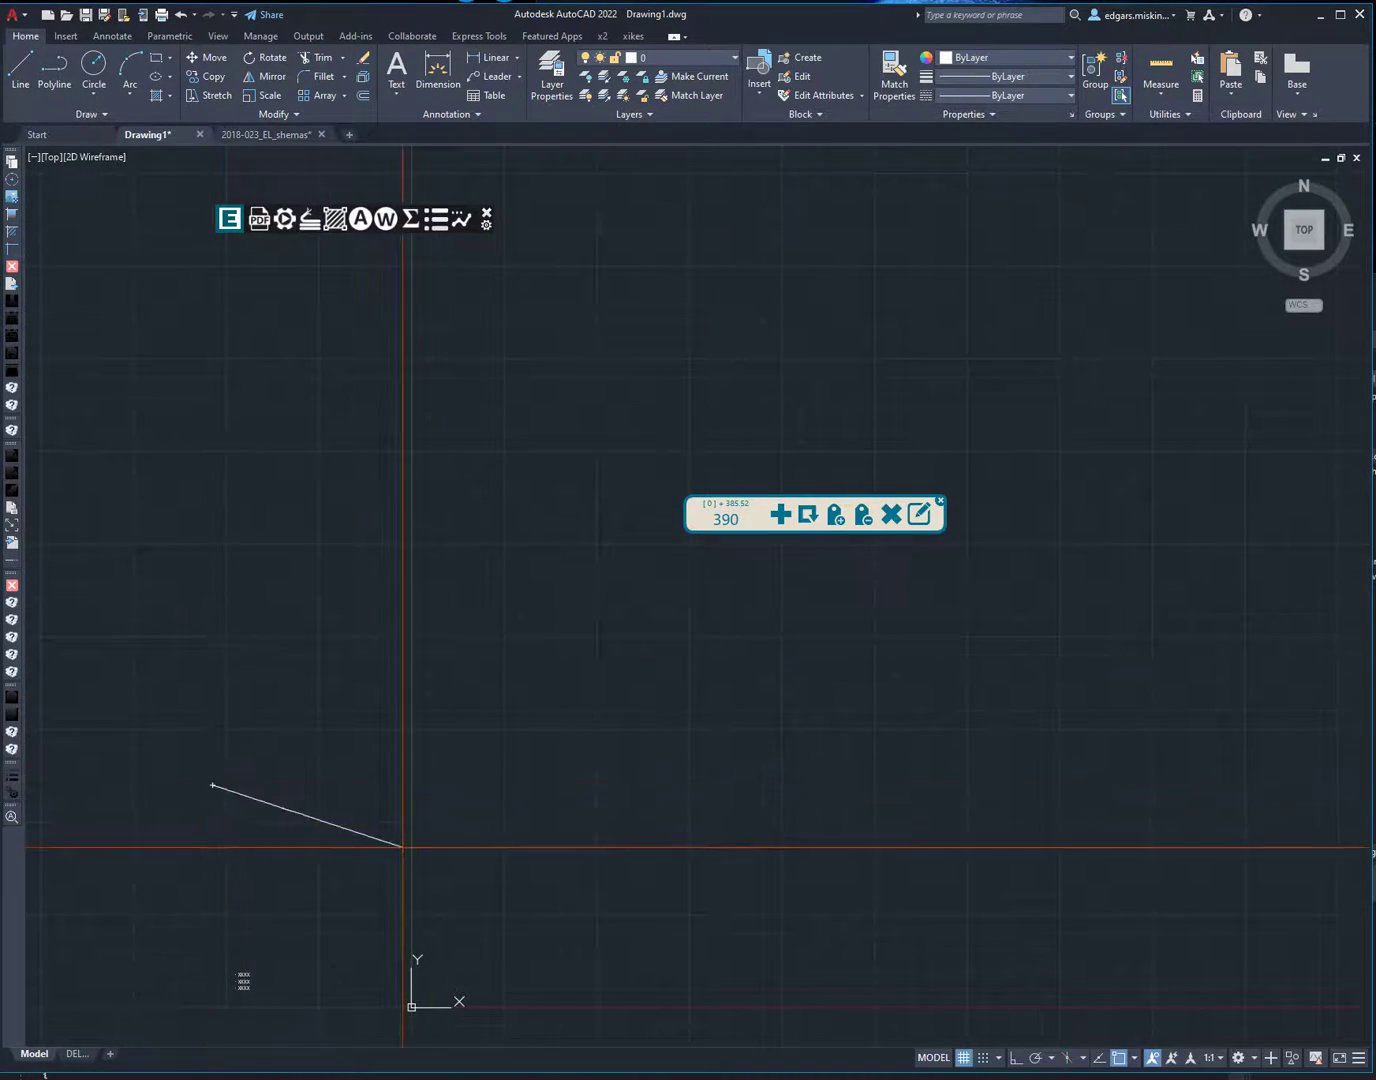
pyautogui.click(430, 848)
pyautogui.click(464, 652)
pyautogui.click(665, 853)
pyautogui.click(896, 738)
pyautogui.click(1206, 759)
pyautogui.press('Return')
# - Draw a three-segment polyline starting level with the zigzag's peak, running right and bending upward to a steep final segment
pyautogui.press('Return')
pyautogui.click(329, 663)
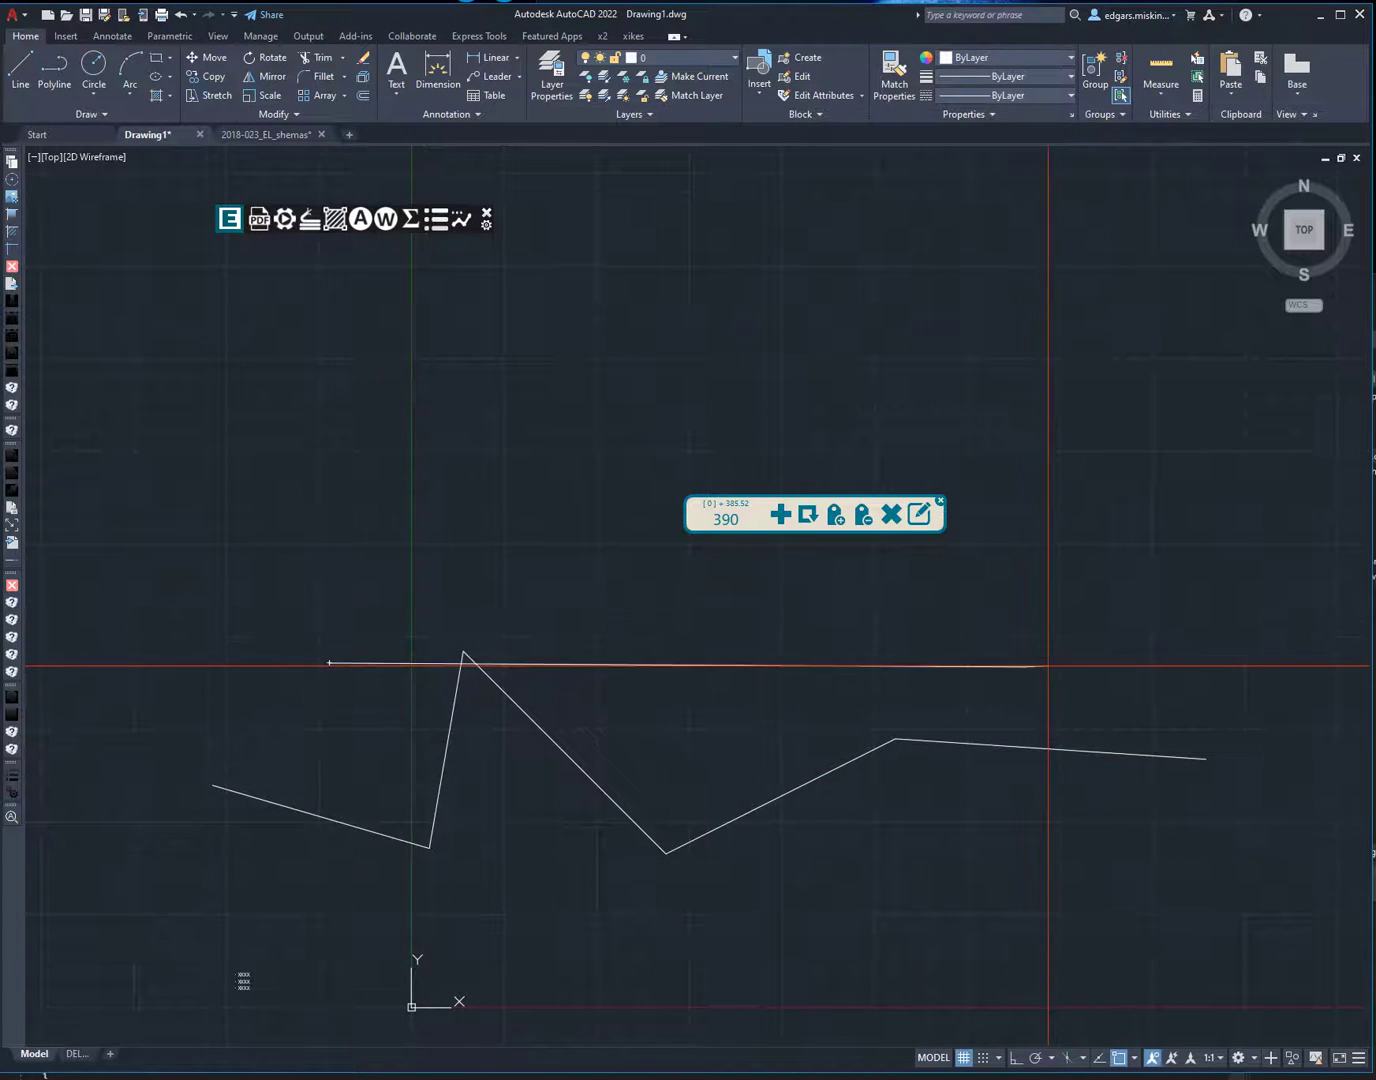
pyautogui.click(1027, 666)
pyautogui.click(1142, 480)
pyautogui.click(1134, 286)
pyautogui.press('Return')
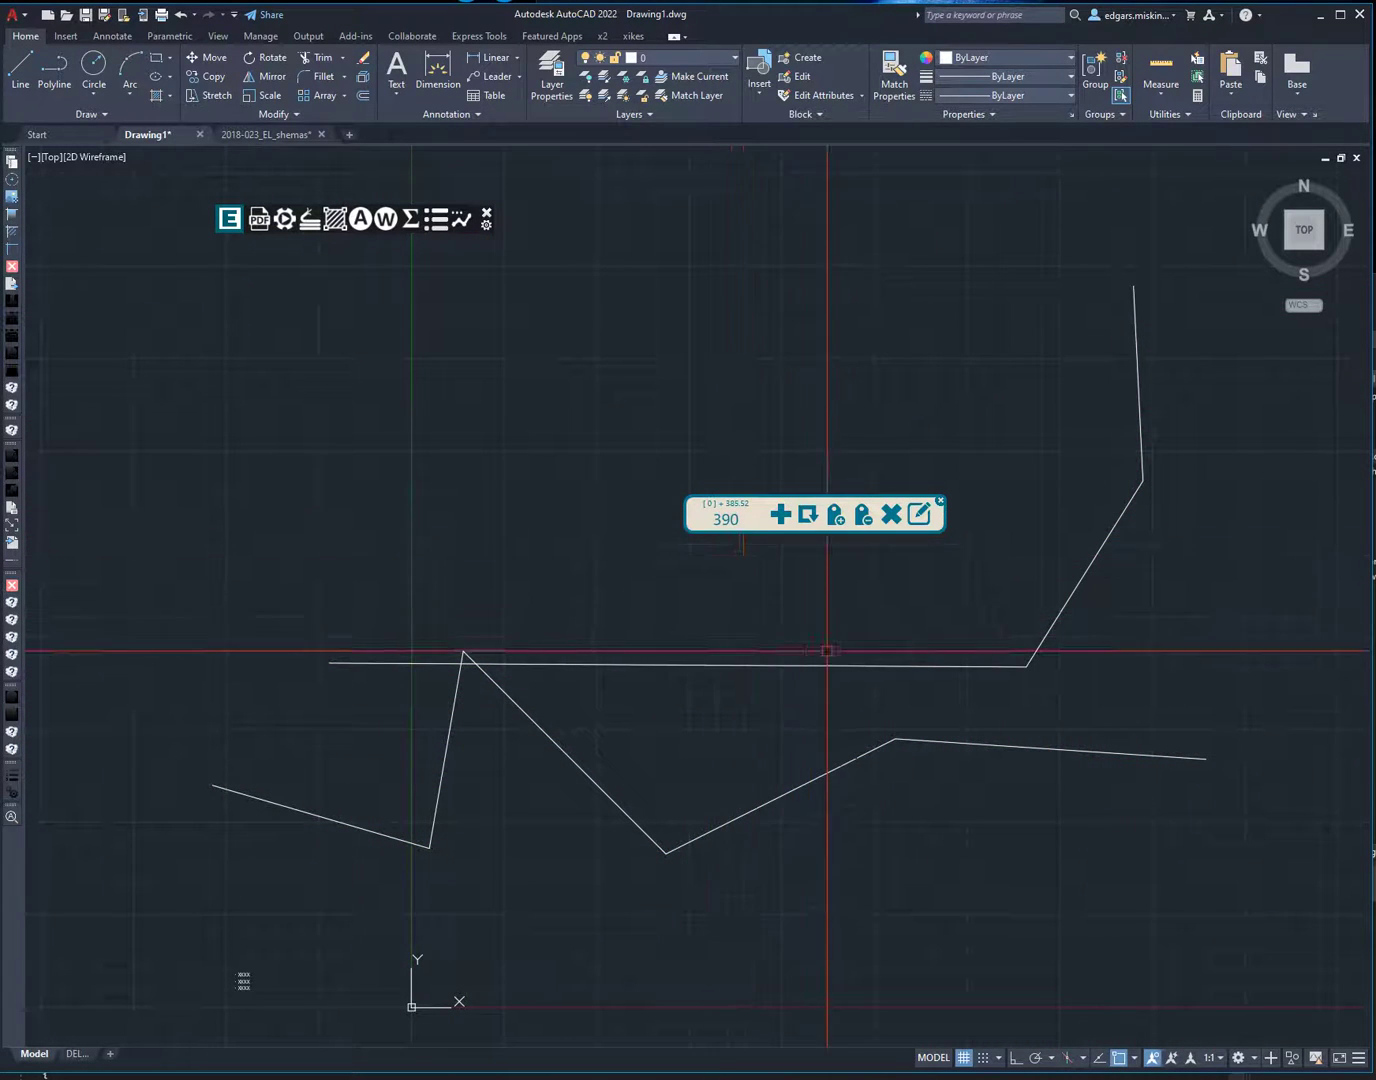
# - Start a new length measurement and total the lengths of the zigzag and the three-segment polyline
pyautogui.moveTo(824, 652); pyautogui.dragTo(772, 655, button='middle')
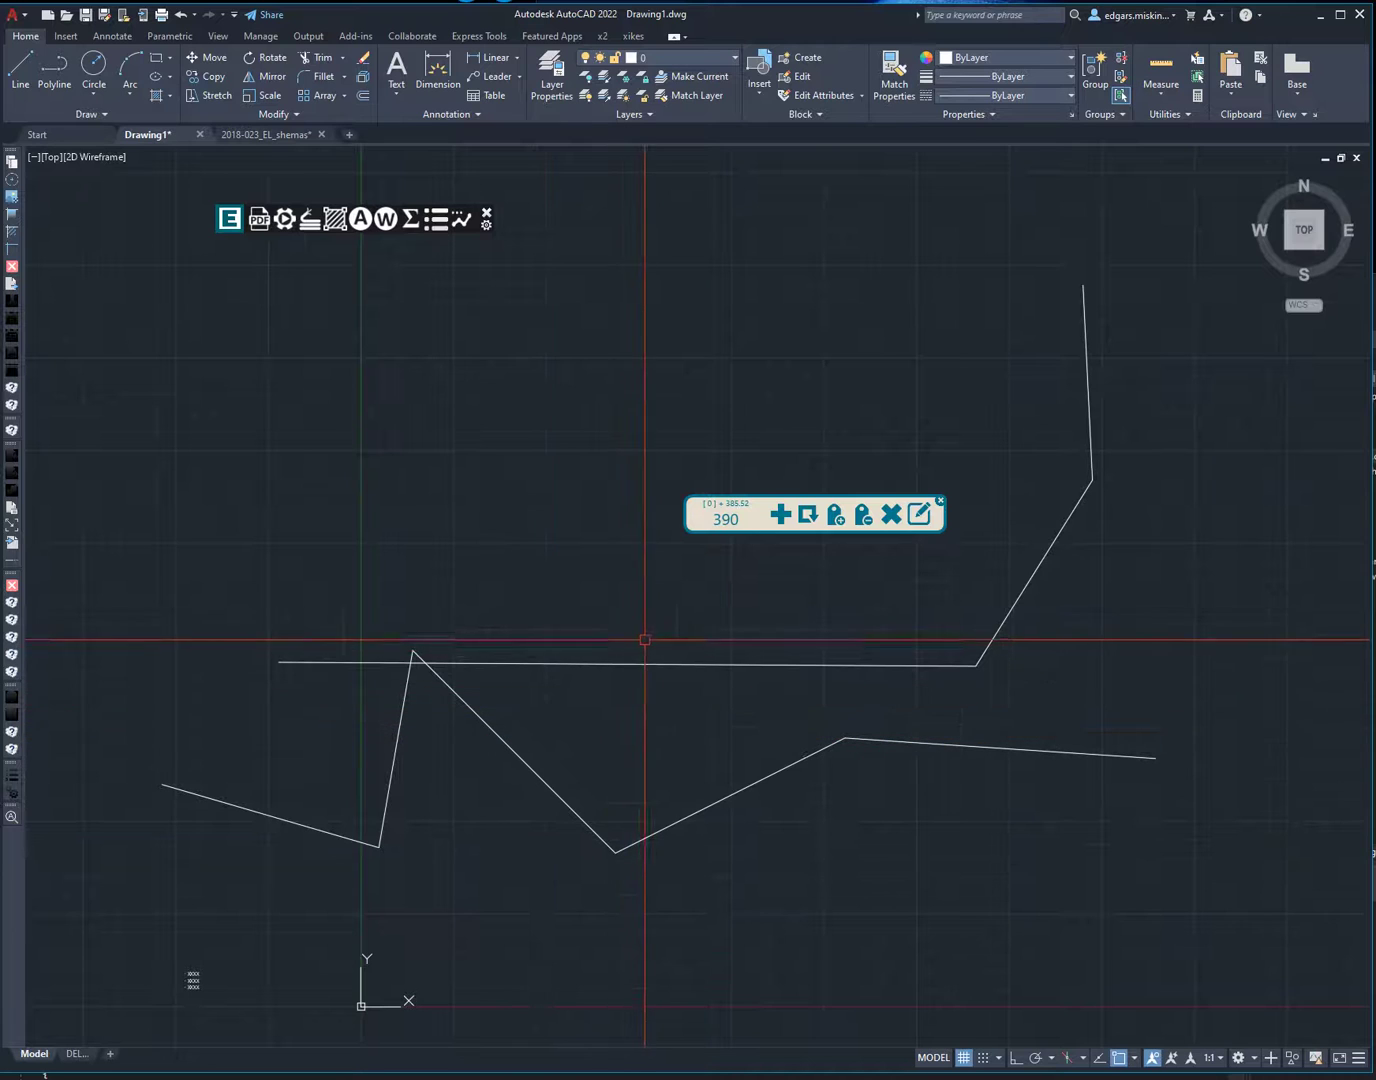
pyautogui.moveTo(641, 753); pyautogui.dragTo(700, 728, button='middle')
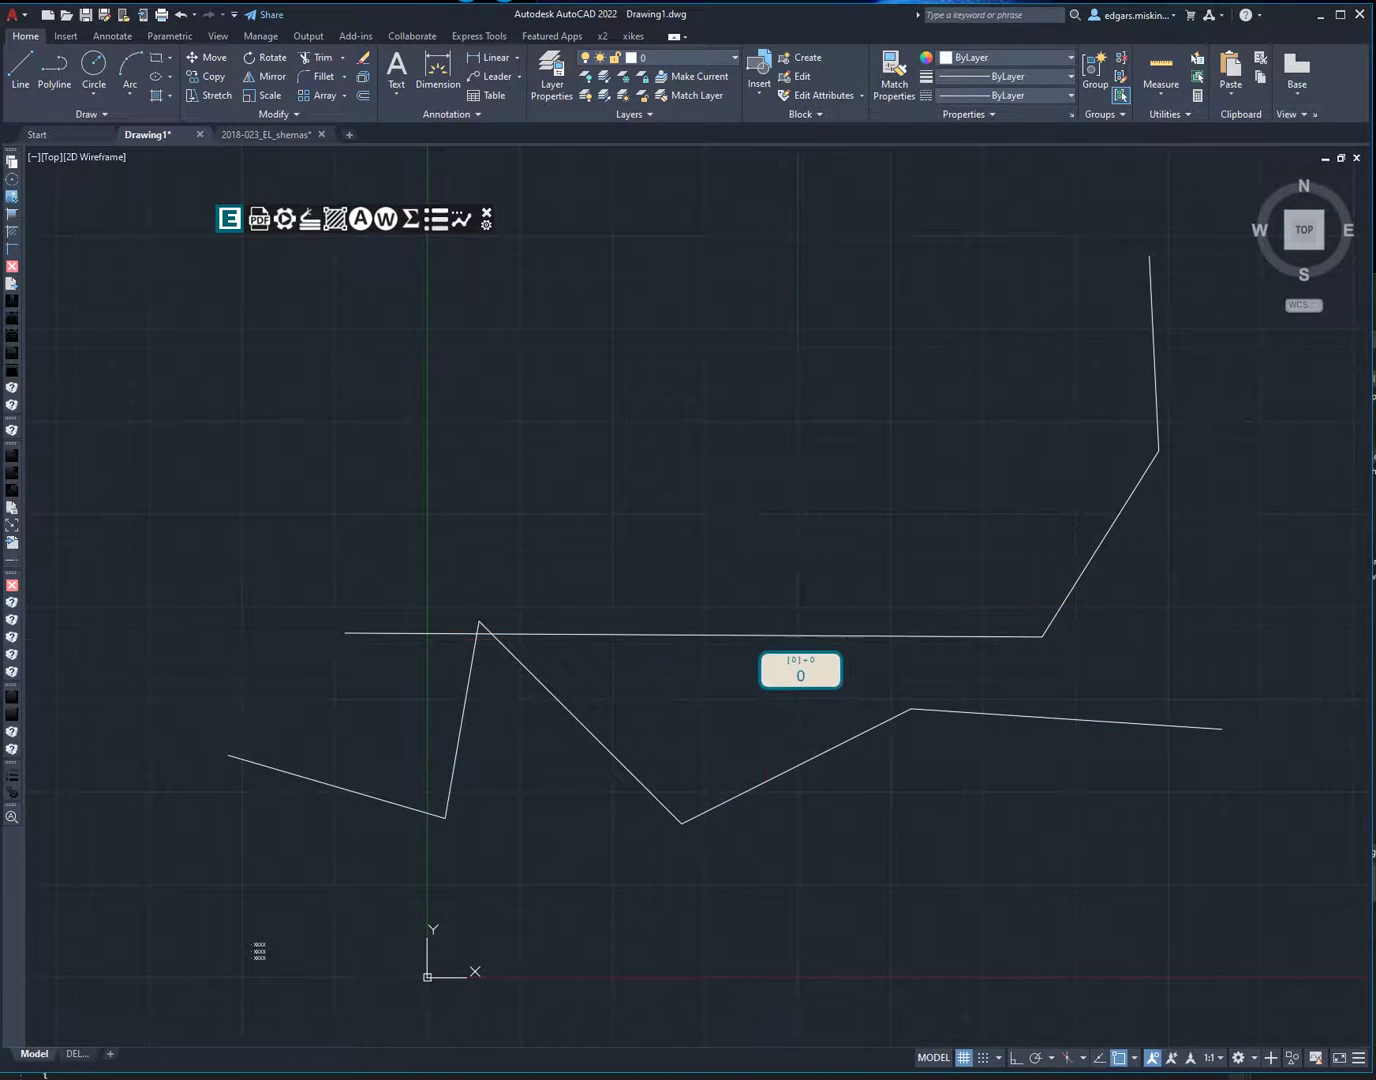
pyautogui.click(595, 736)
pyautogui.rightClick(709, 662)
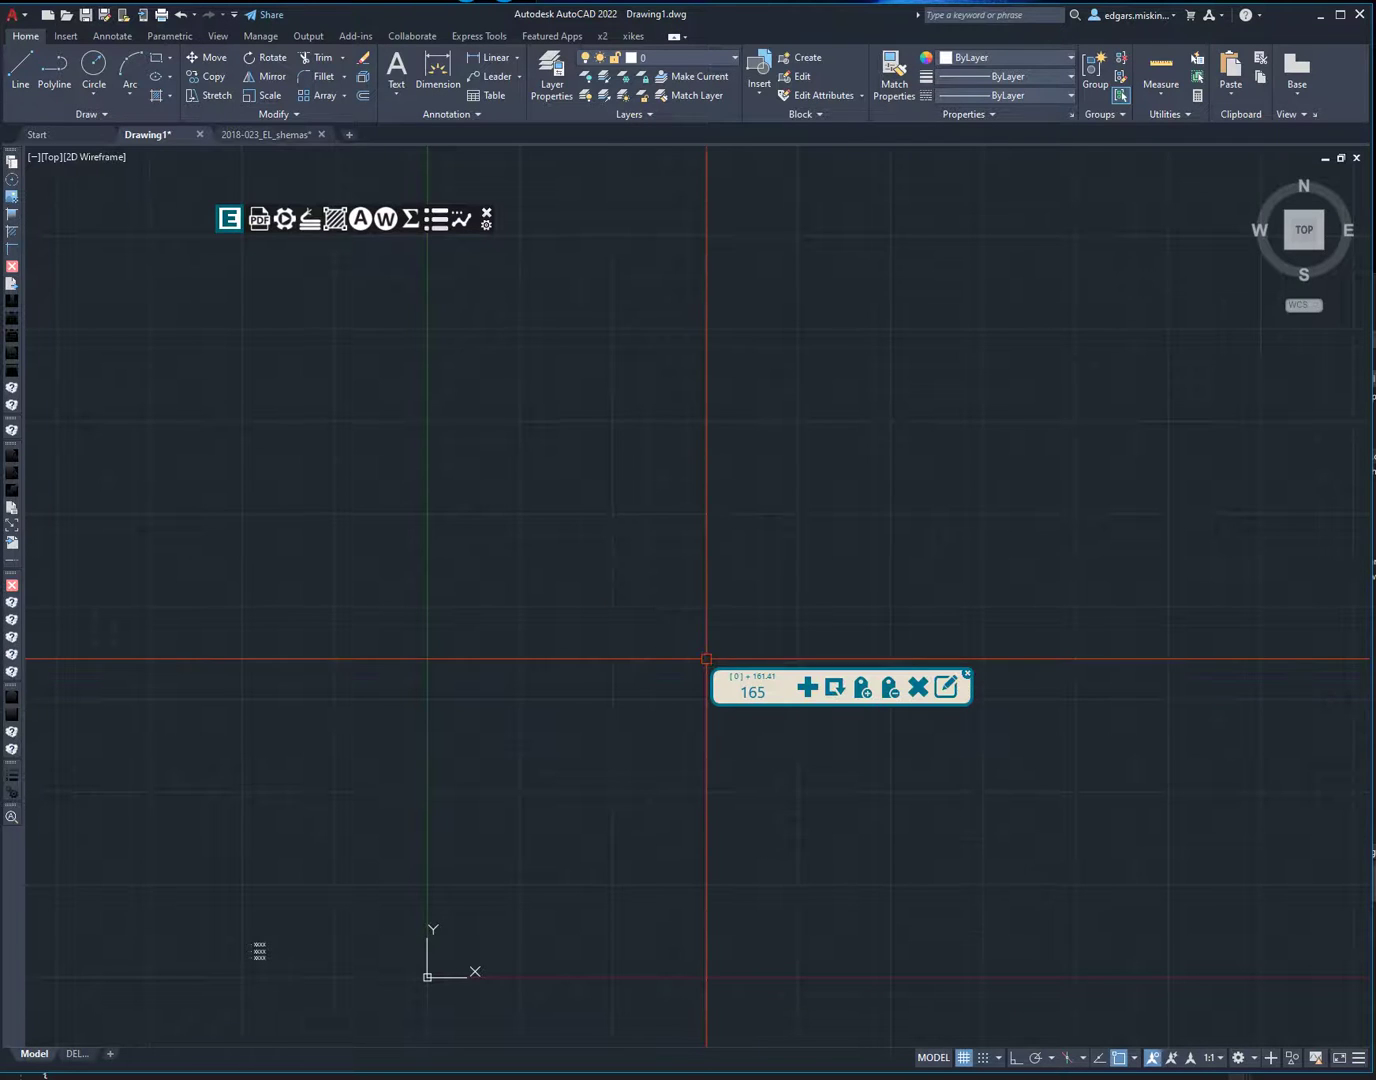
# - Replace the upper two XXXX placeholder texts with the measured total, 165
pyautogui.moveTo(578, 872); pyautogui.dragTo(881, 475, button='middle')
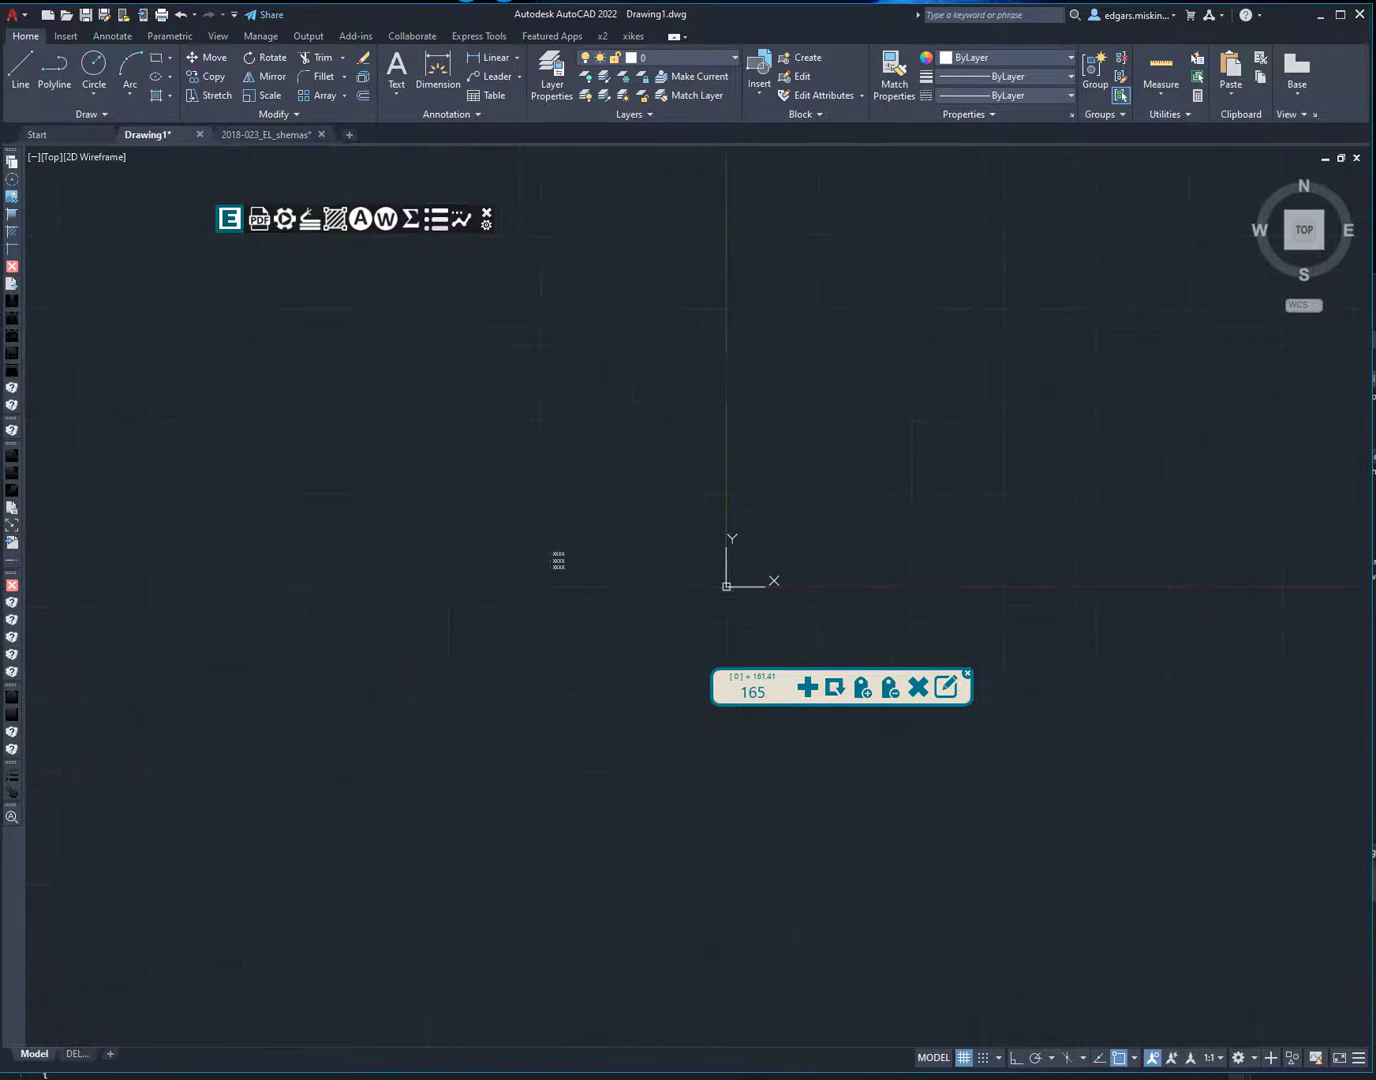
pyautogui.moveTo(559, 570); pyautogui.dragTo(597, 841, button='middle')
pyautogui.scroll(5, 596, 842)
pyautogui.moveTo(605, 723); pyautogui.dragTo(614, 860, button='middle')
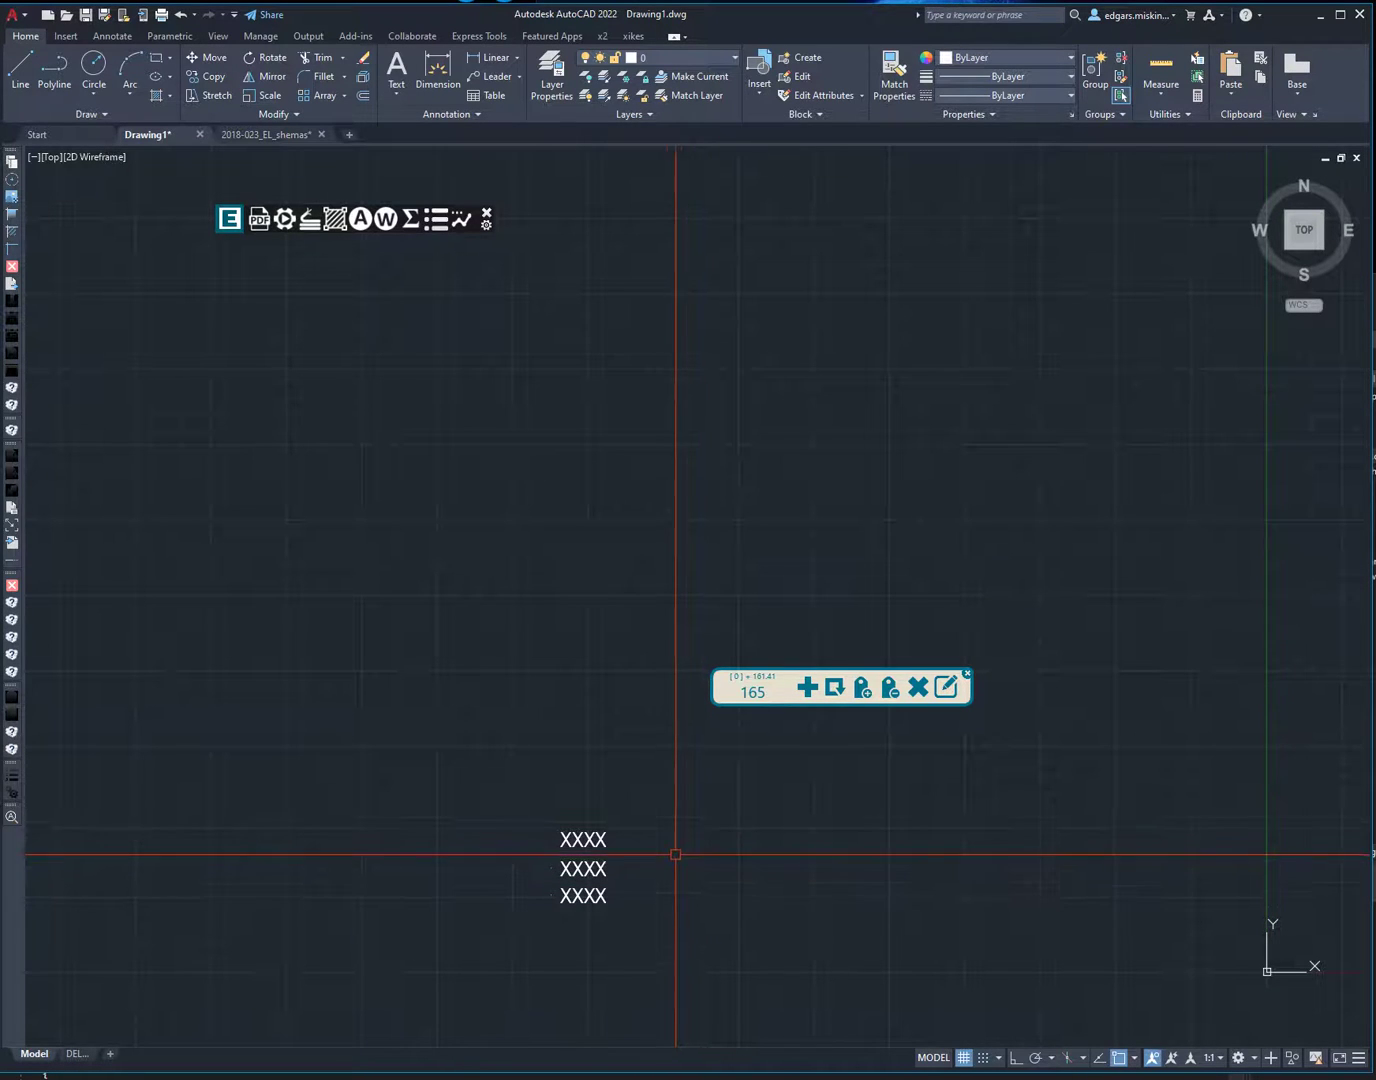
pyautogui.scroll(3, 605, 835)
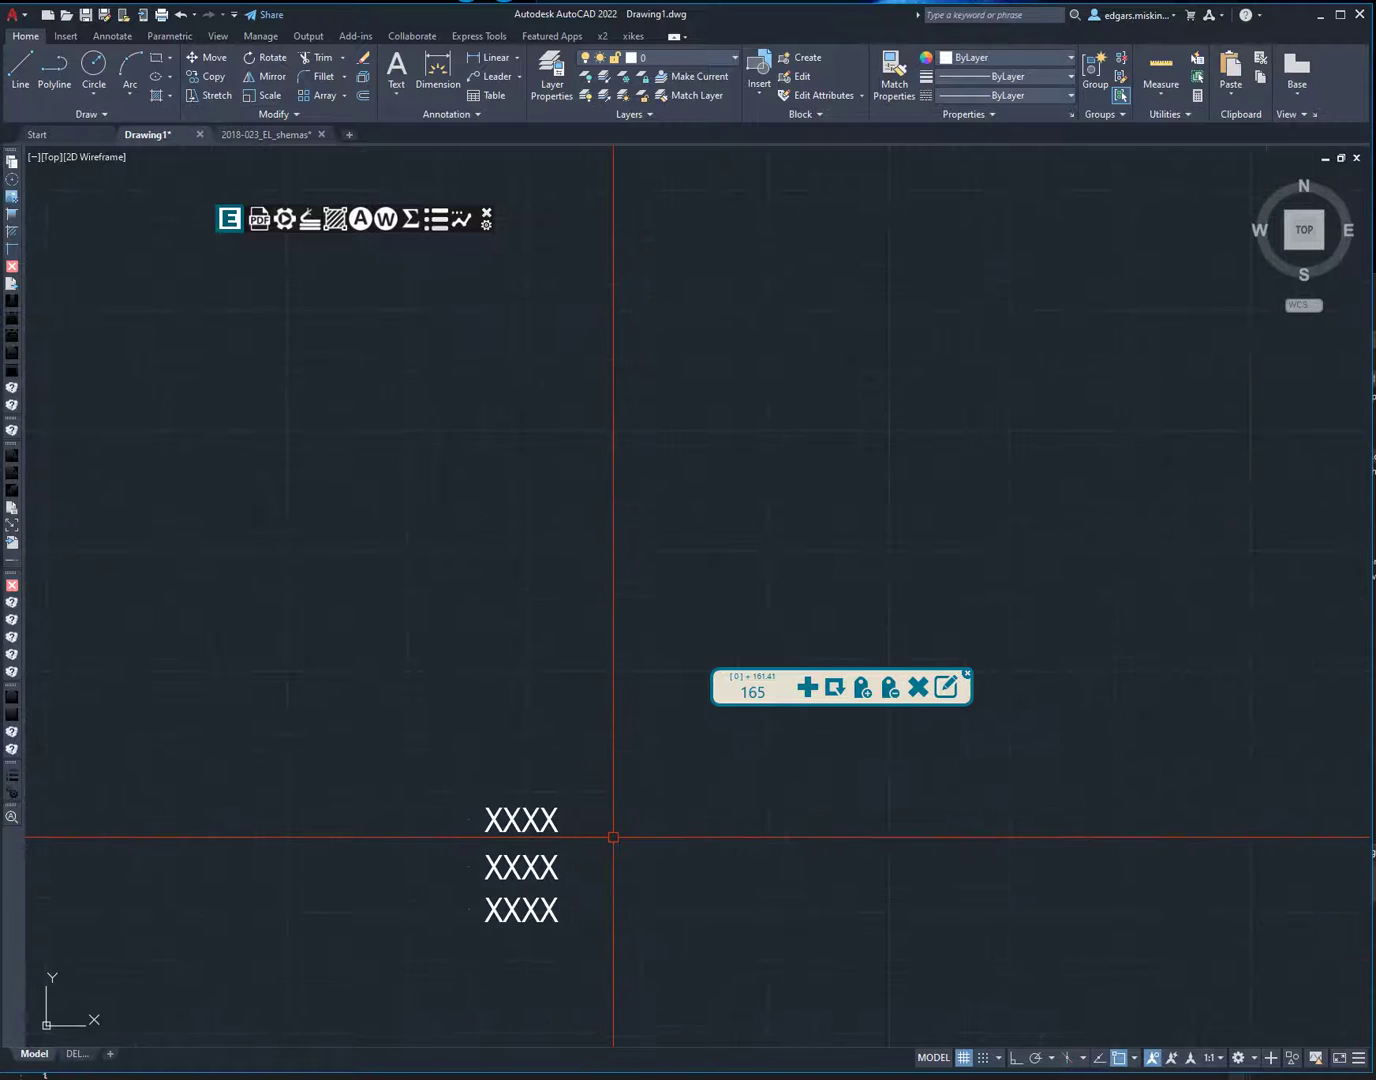
pyautogui.click(941, 688)
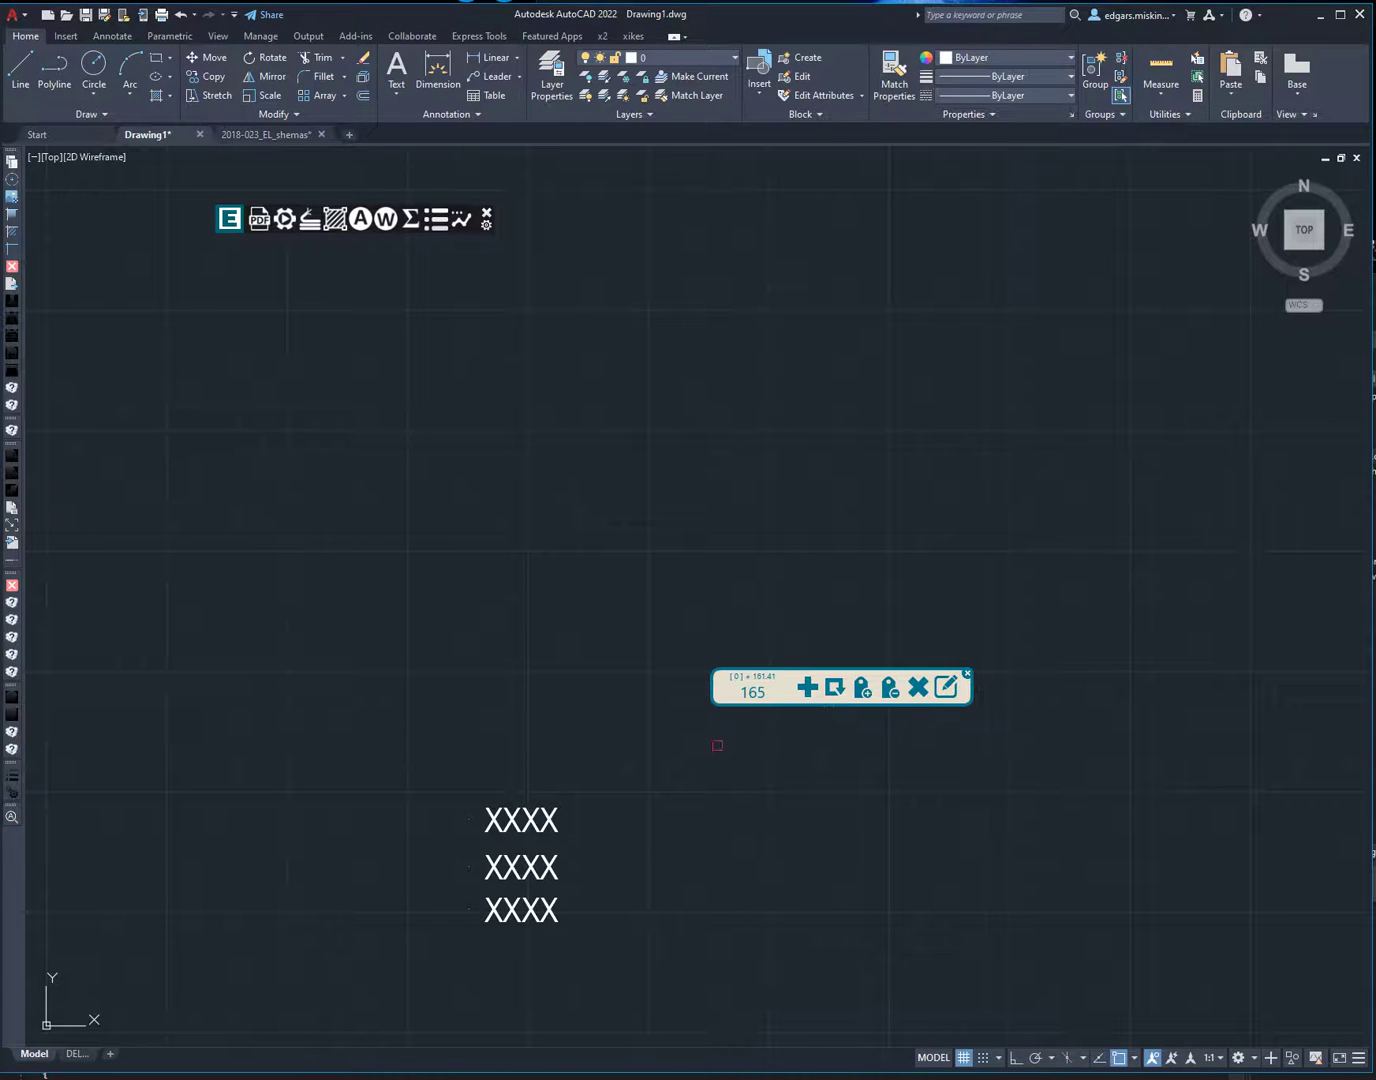
pyautogui.click(505, 820)
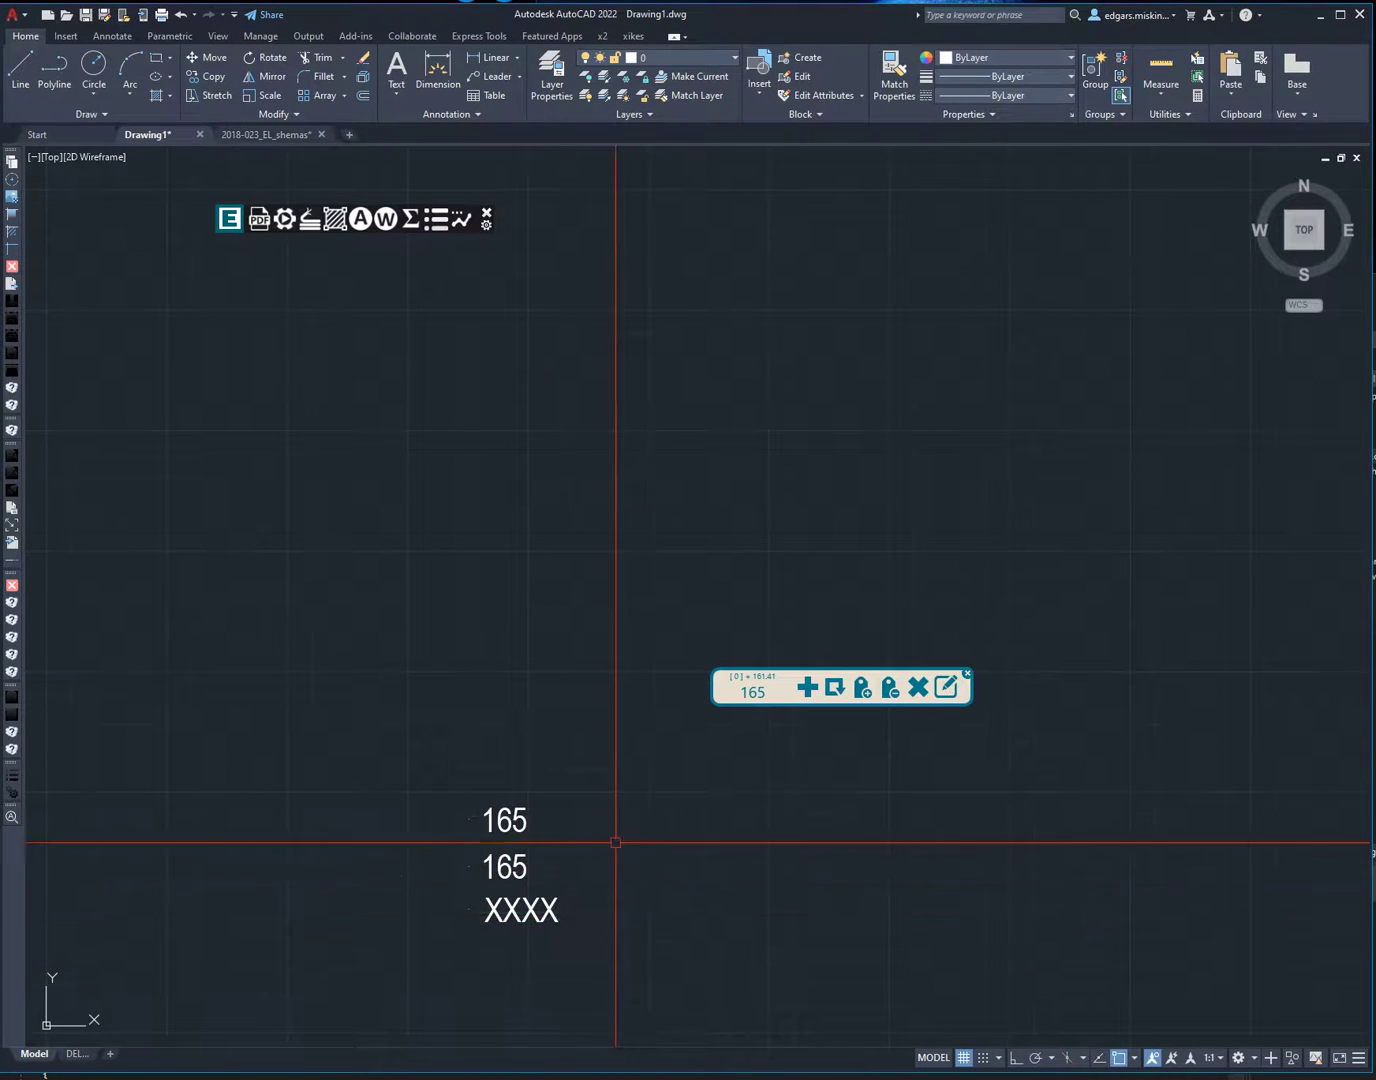
# - Draw a bent two-segment trunk polyline in an empty area, plus a straight horizontal branch joined to its right end
pyautogui.moveTo(606, 833); pyautogui.dragTo(508, 887, button='middle')
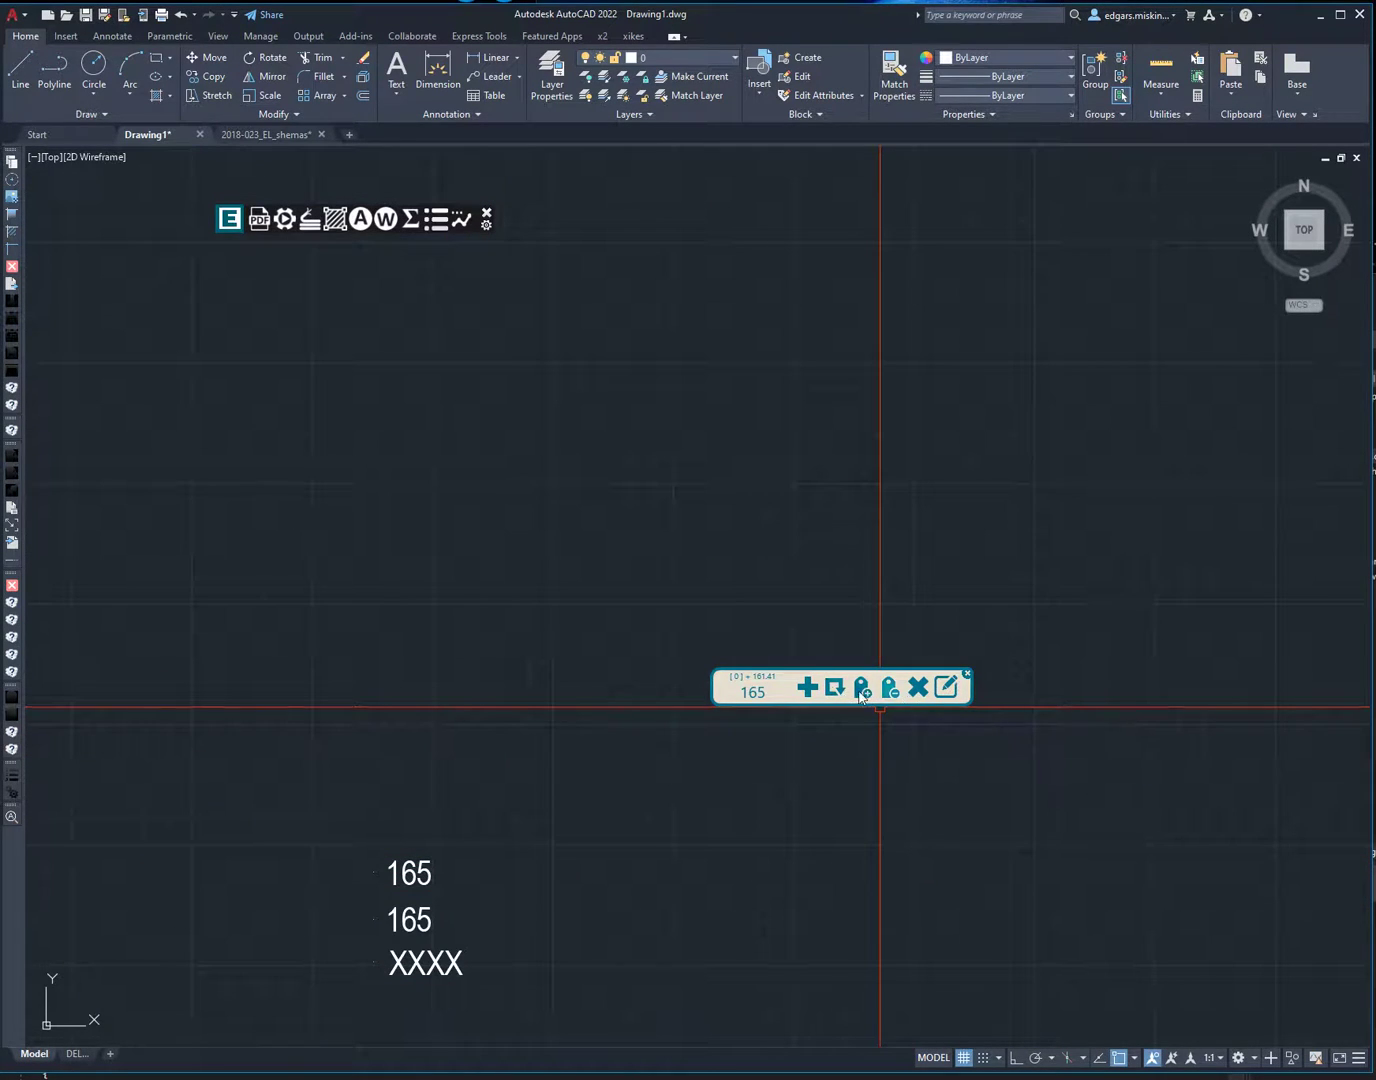
pyautogui.moveTo(691, 807)
pyautogui.mouseDown(button='middle')
pyautogui.moveTo(700, 845)
pyautogui.moveTo(806, 990)
pyautogui.mouseUp(button='middle')
pyautogui.scroll(-4, 700, 845)
pyautogui.moveTo(723, 900); pyautogui.dragTo(586, 783, button='middle')
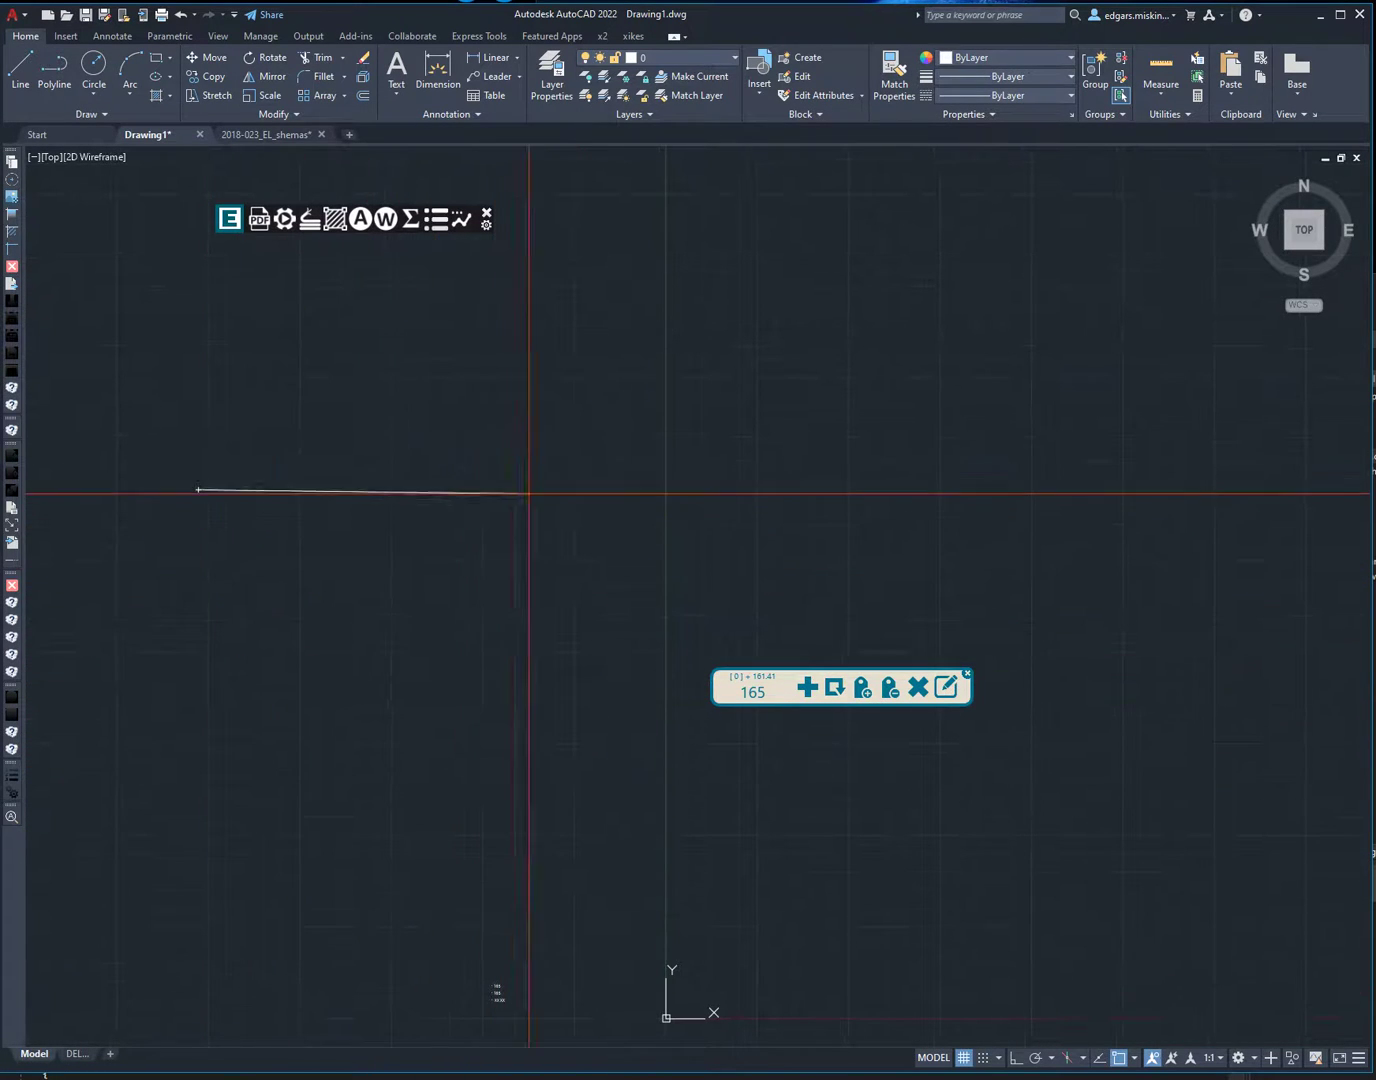
pyautogui.click(417, 466)
pyautogui.click(513, 529)
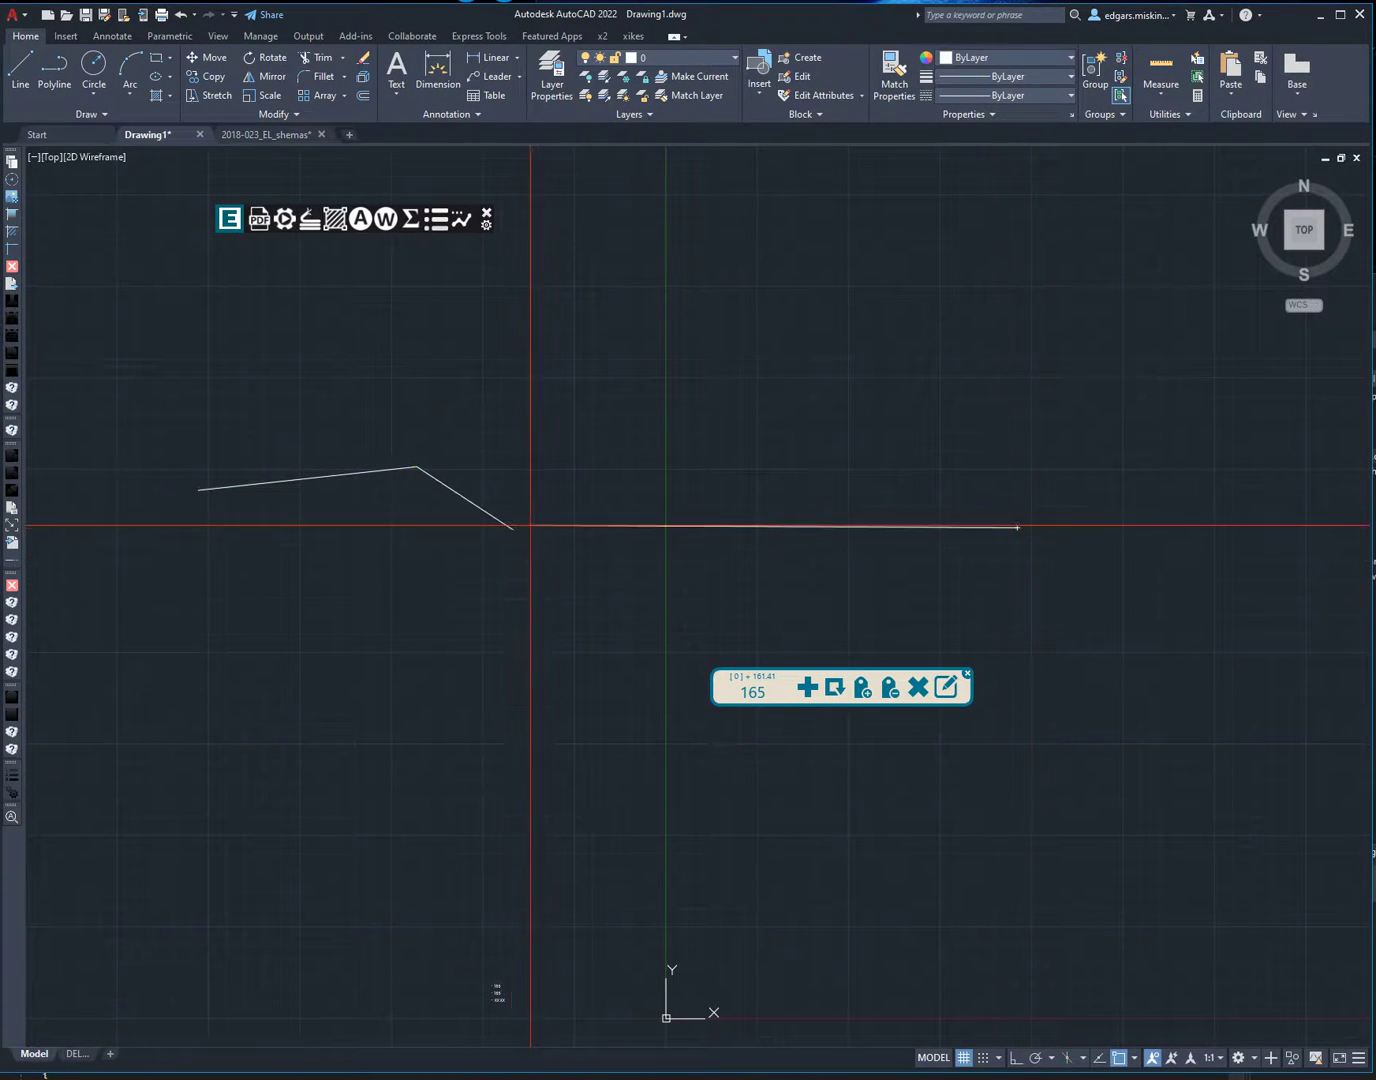
# - Draw two bent two-segment branch polylines below the horizontal branch, both ending at the trunk's right end
pyautogui.click(1092, 636)
pyautogui.click(587, 628)
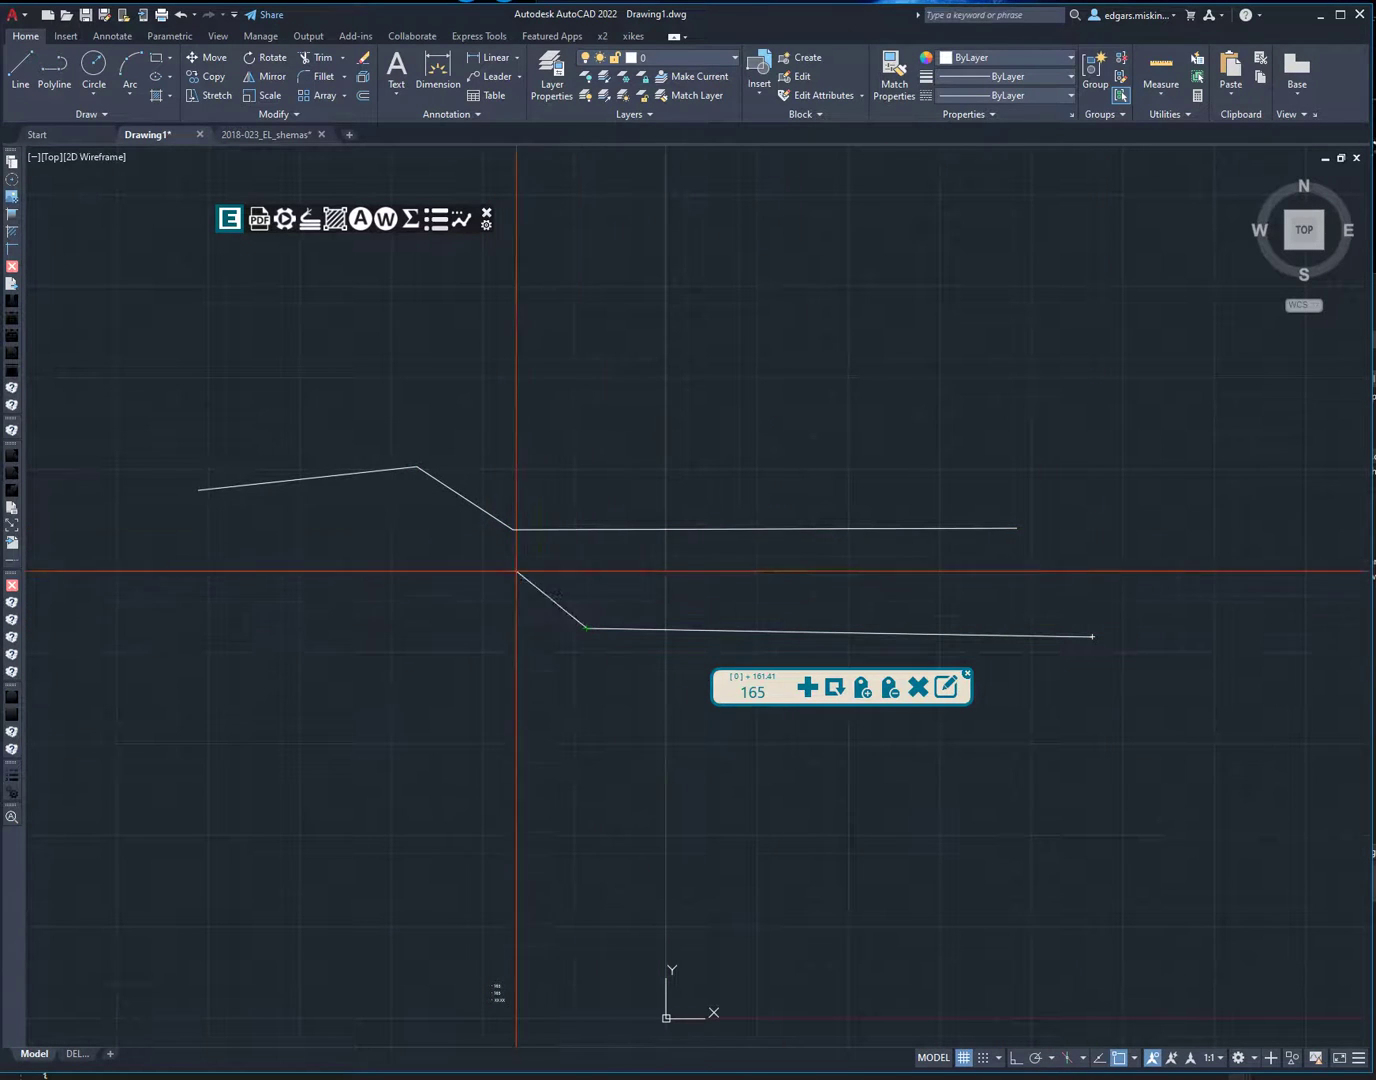
pyautogui.click(512, 529)
pyautogui.press('space')
pyautogui.press('space')
pyautogui.click(1152, 775)
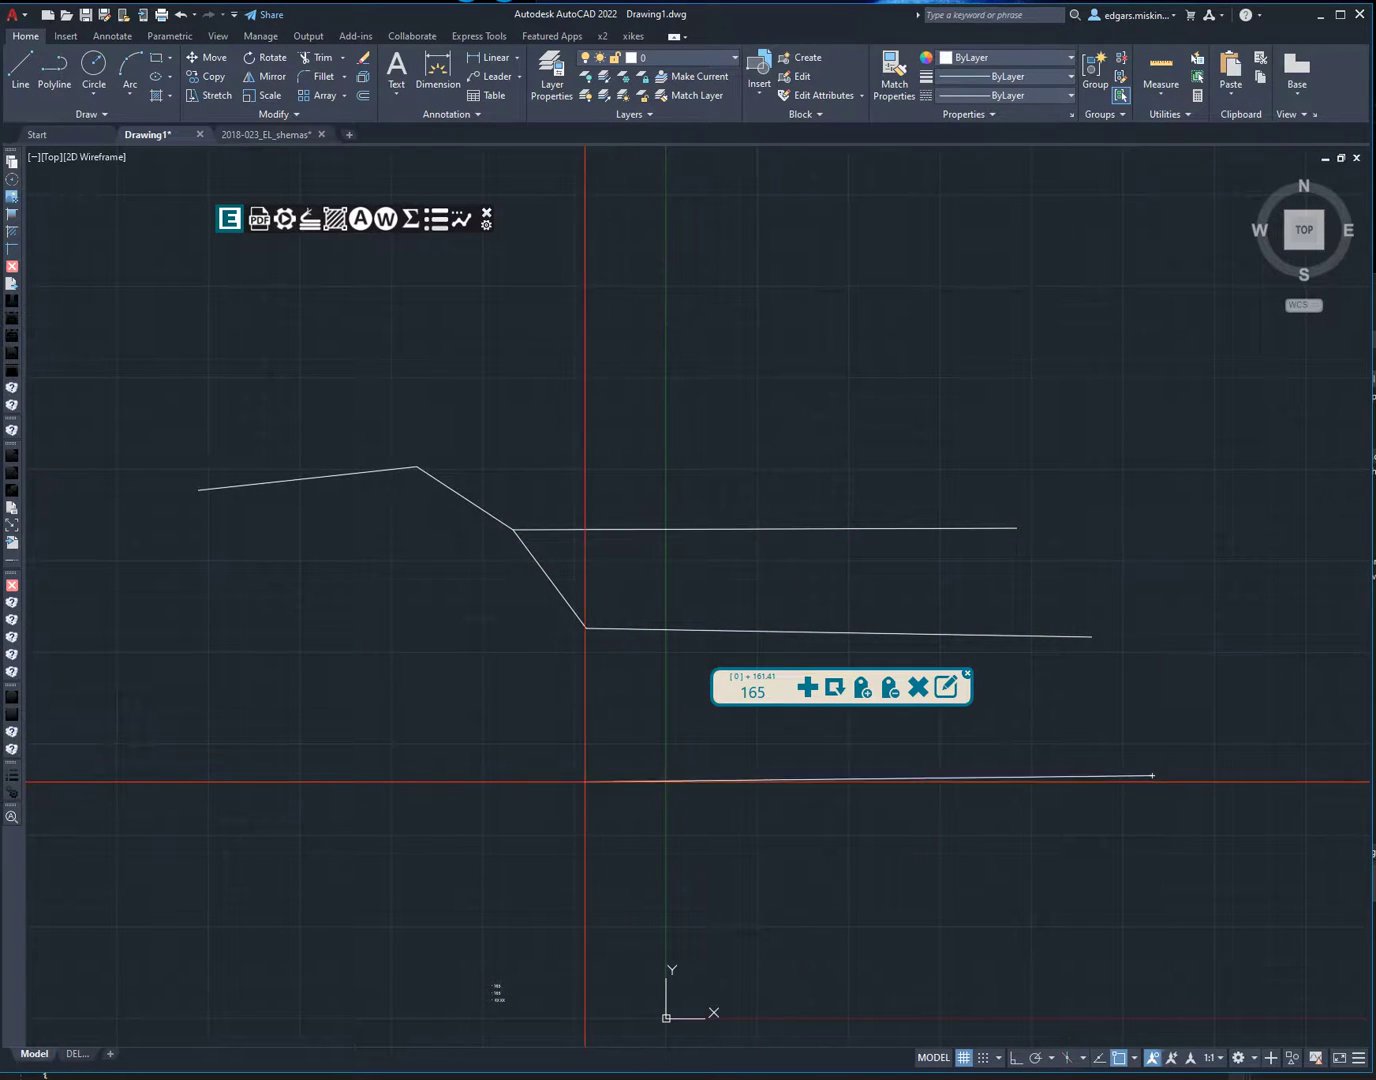
pyautogui.click(495, 785)
pyautogui.click(513, 529)
pyautogui.press('space')
# - Draw a bent two-segment branch polyline above the horizontal branch, ending at the trunk's right end
pyautogui.press('space')
pyautogui.click(1071, 386)
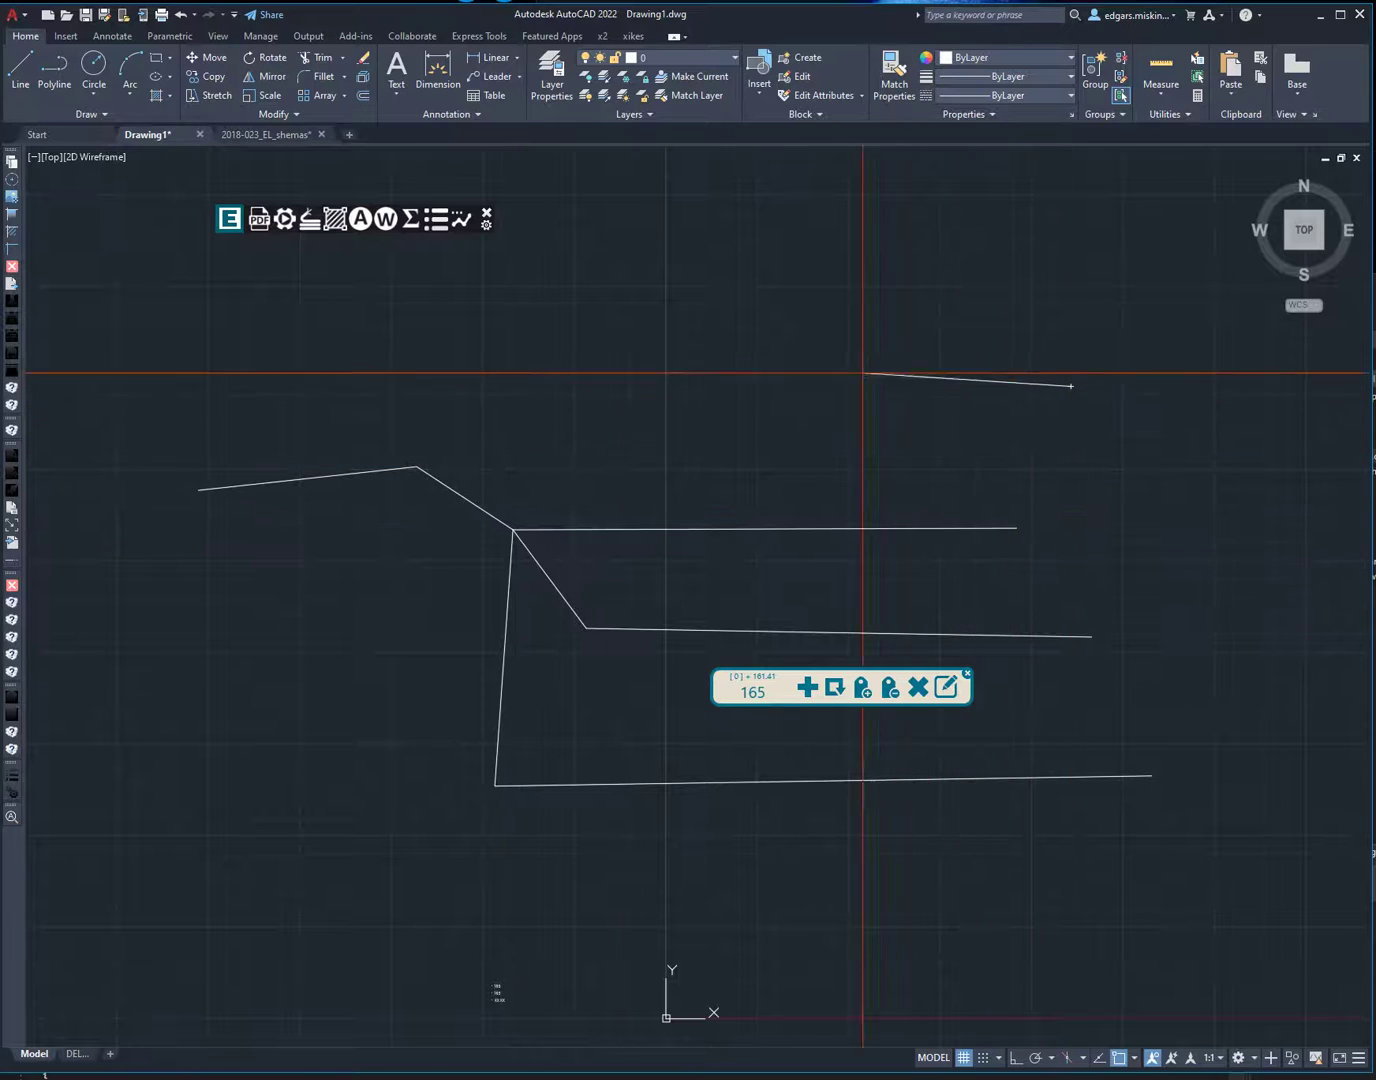
pyautogui.click(611, 357)
pyautogui.click(513, 529)
pyautogui.press('space')
# - Highlight the shared trunk polyline and individual branches in turn to examine the routes, and clear the selection
pyautogui.moveTo(437, 618); pyautogui.dragTo(445, 666, button='middle')
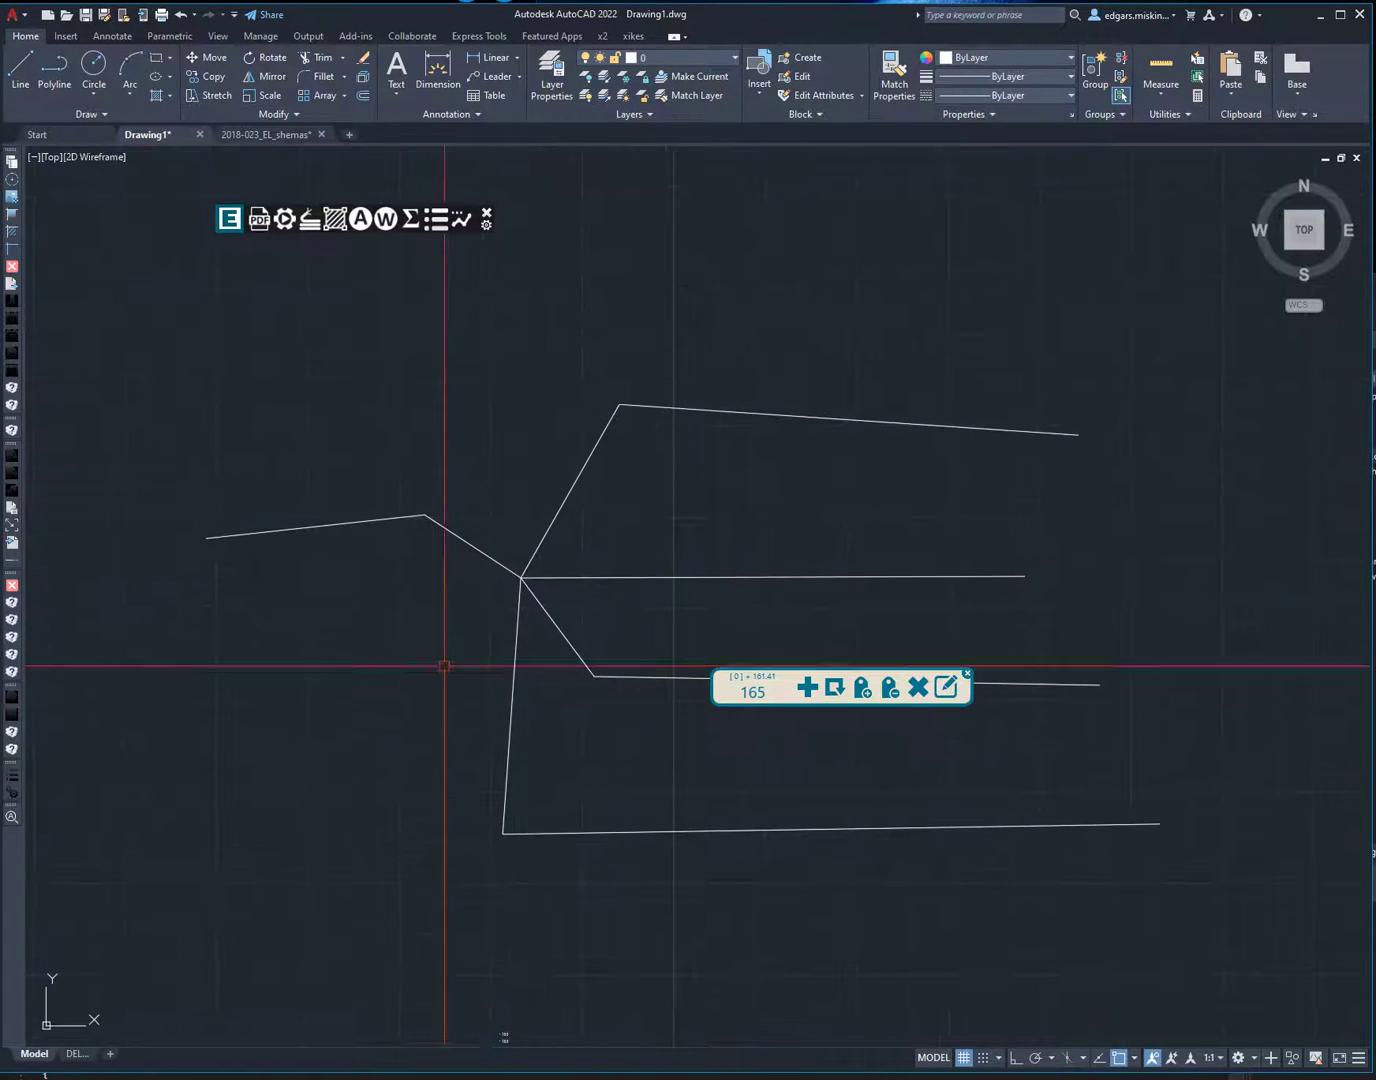
pyautogui.moveTo(452, 562); pyautogui.dragTo(453, 641, button='middle')
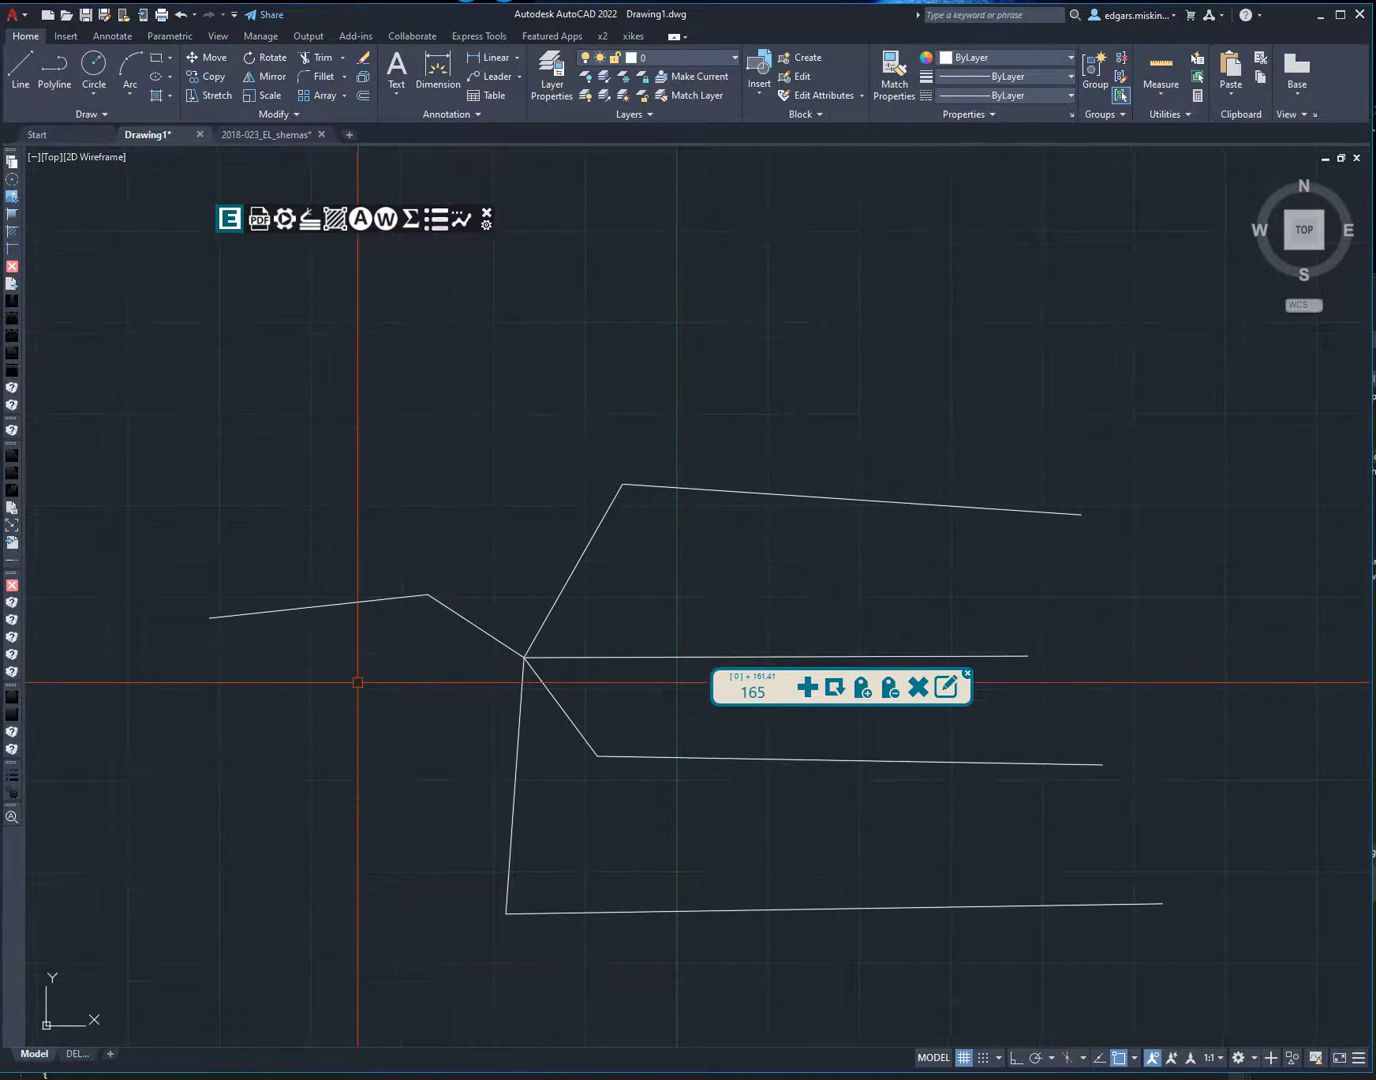
pyautogui.click(260, 610)
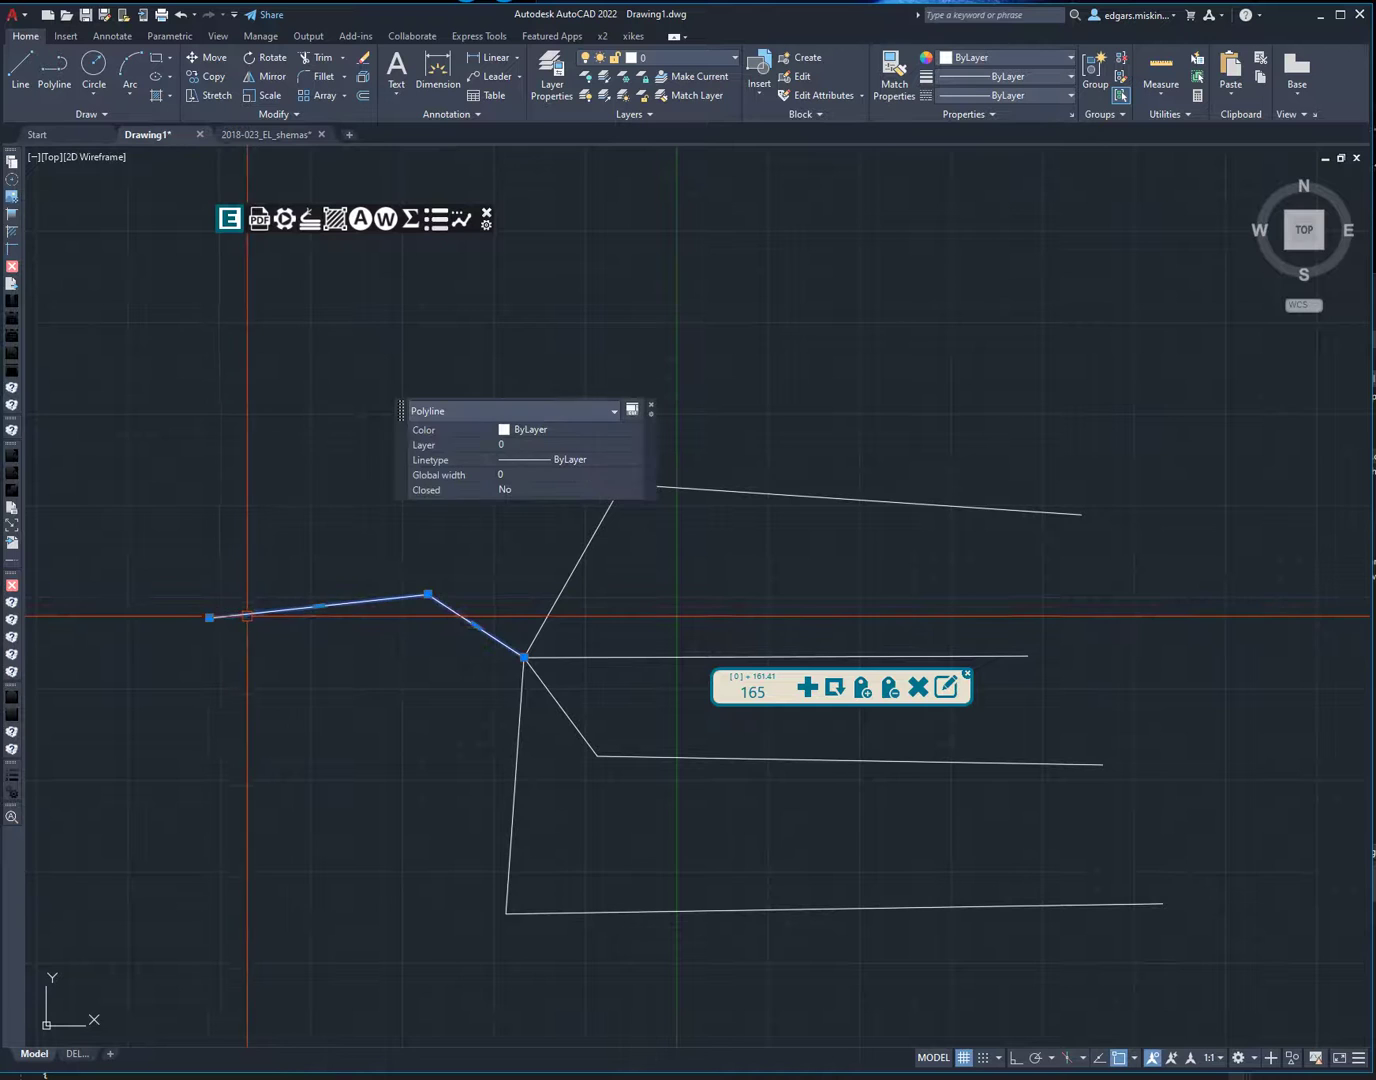
pyautogui.click(967, 508)
pyautogui.press('Escape')
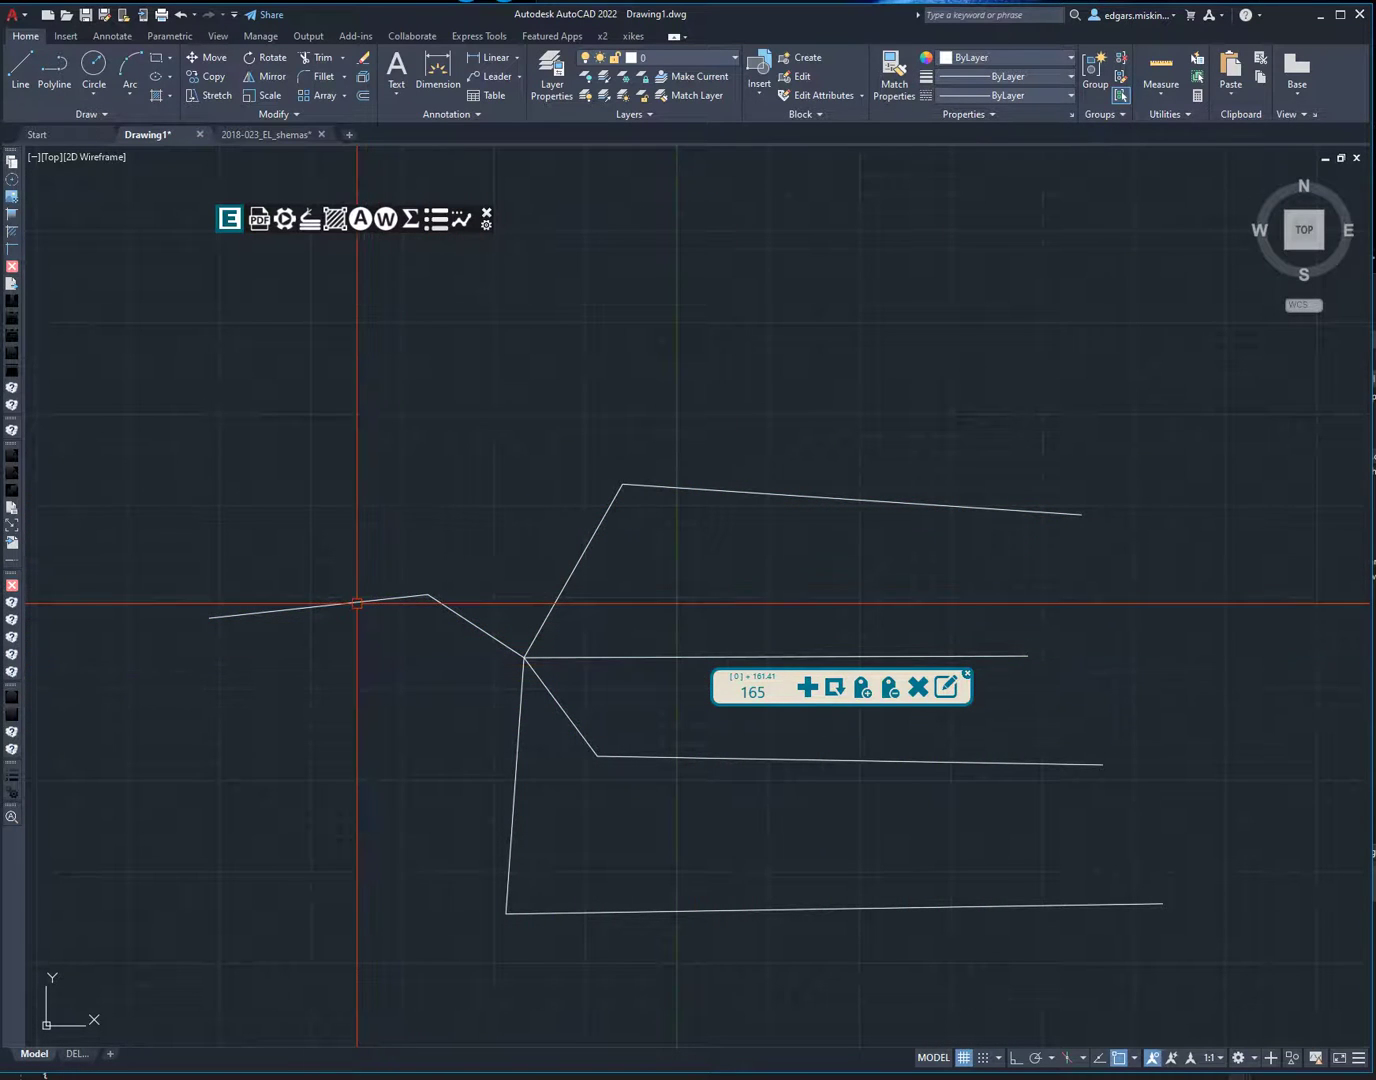
pyautogui.click(487, 633)
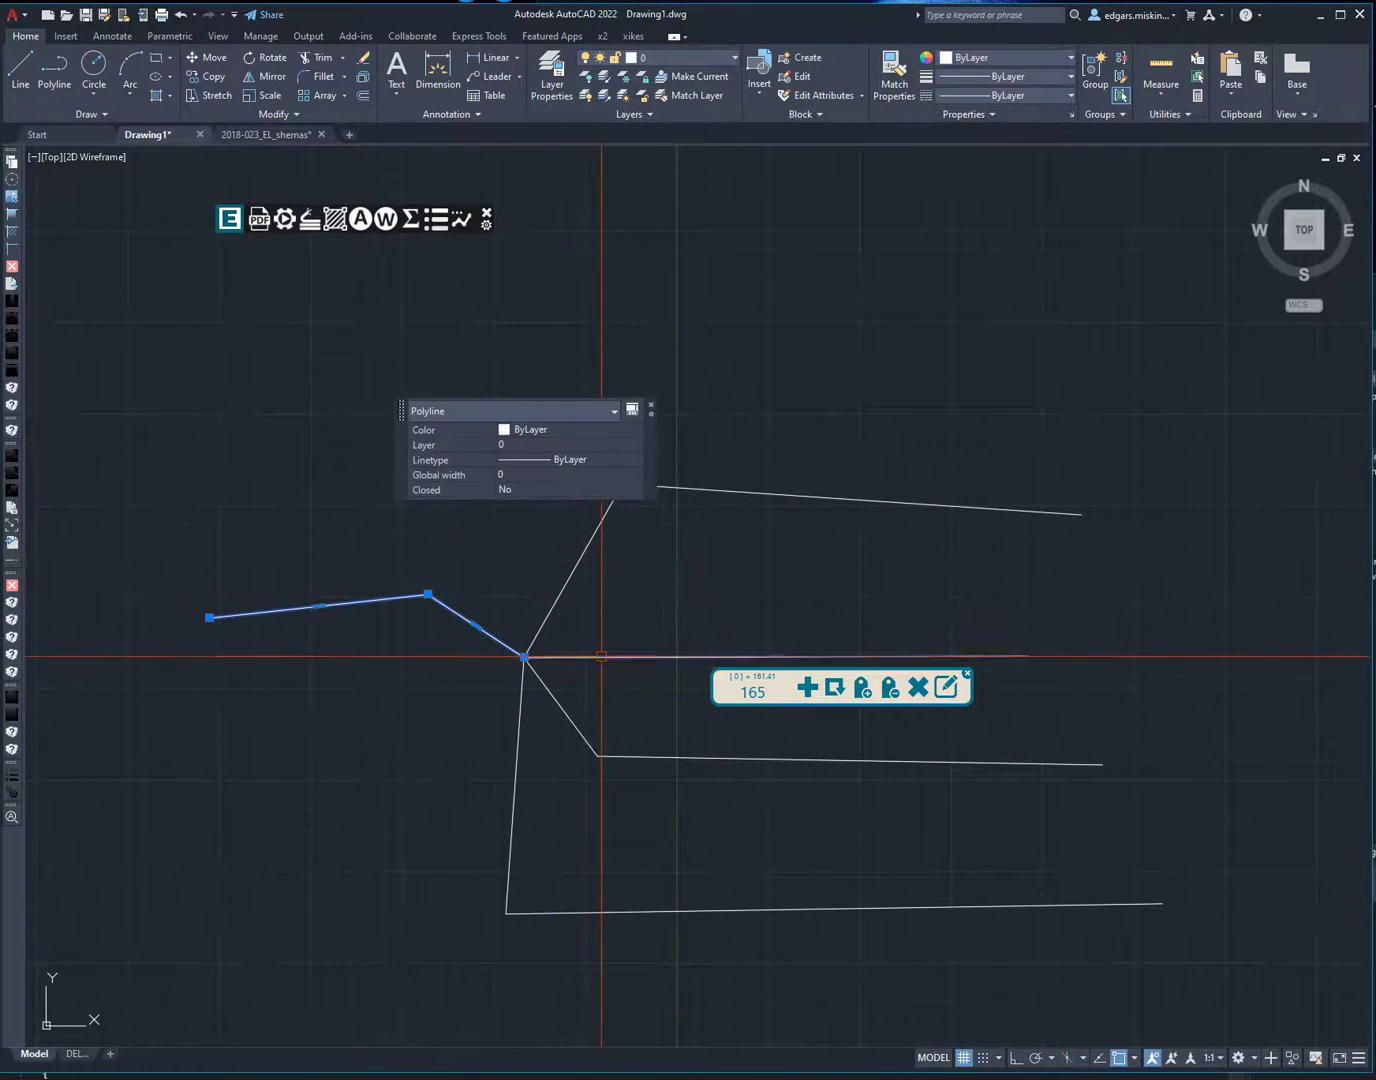
pyautogui.press('Escape')
pyautogui.click(382, 597)
pyautogui.press('Escape')
pyautogui.click(604, 752)
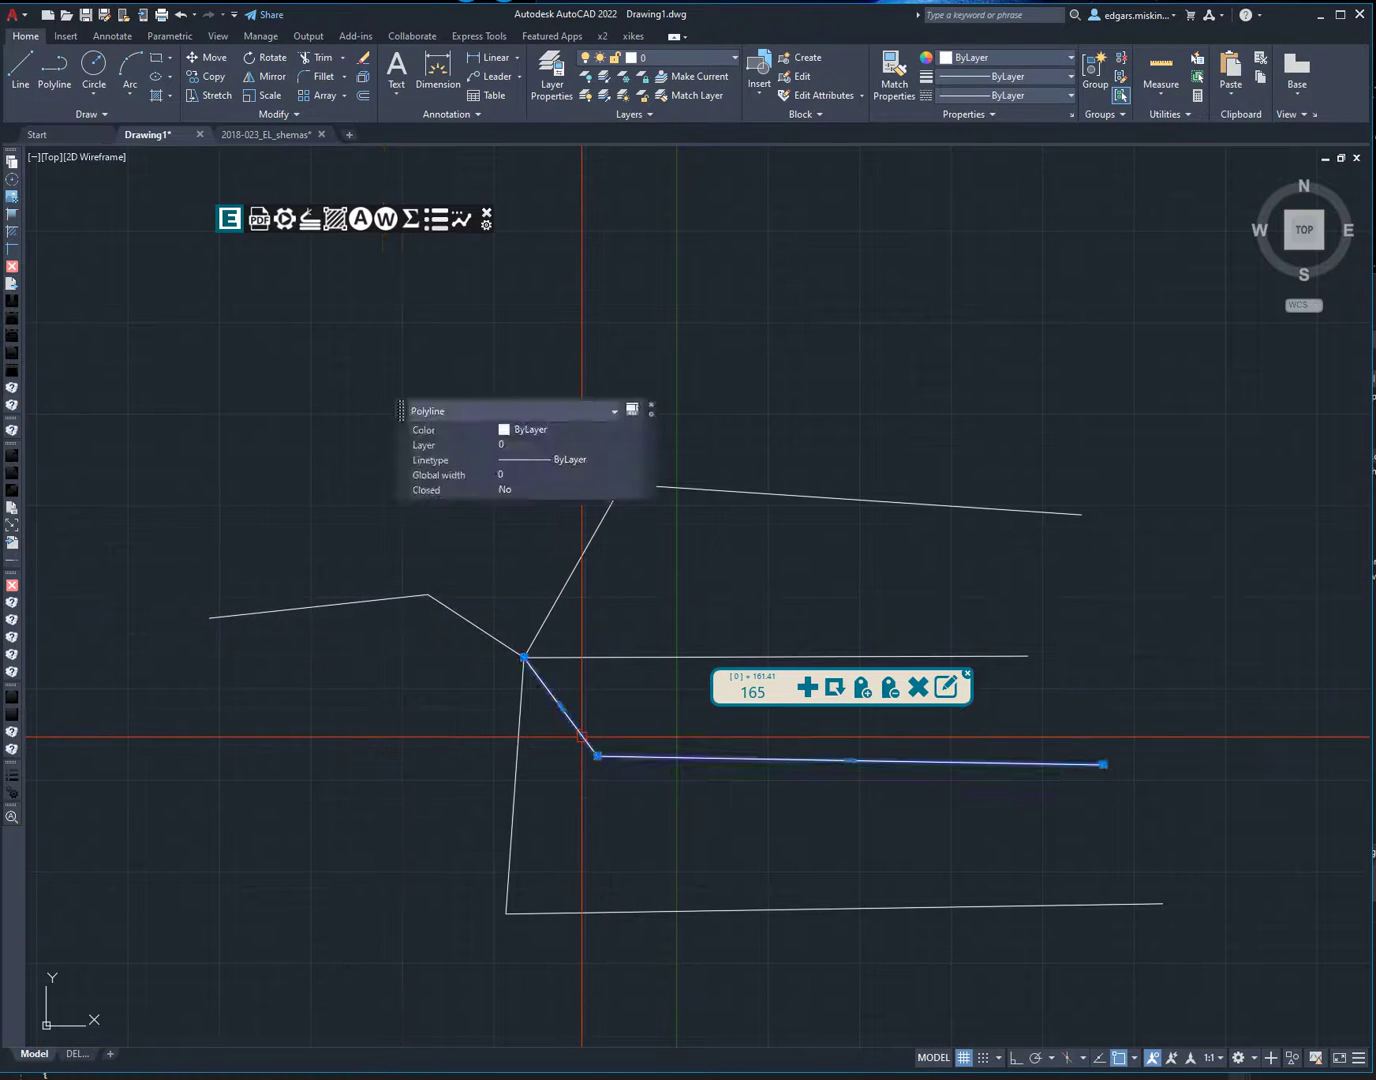
pyautogui.press('Escape')
pyautogui.click(427, 598)
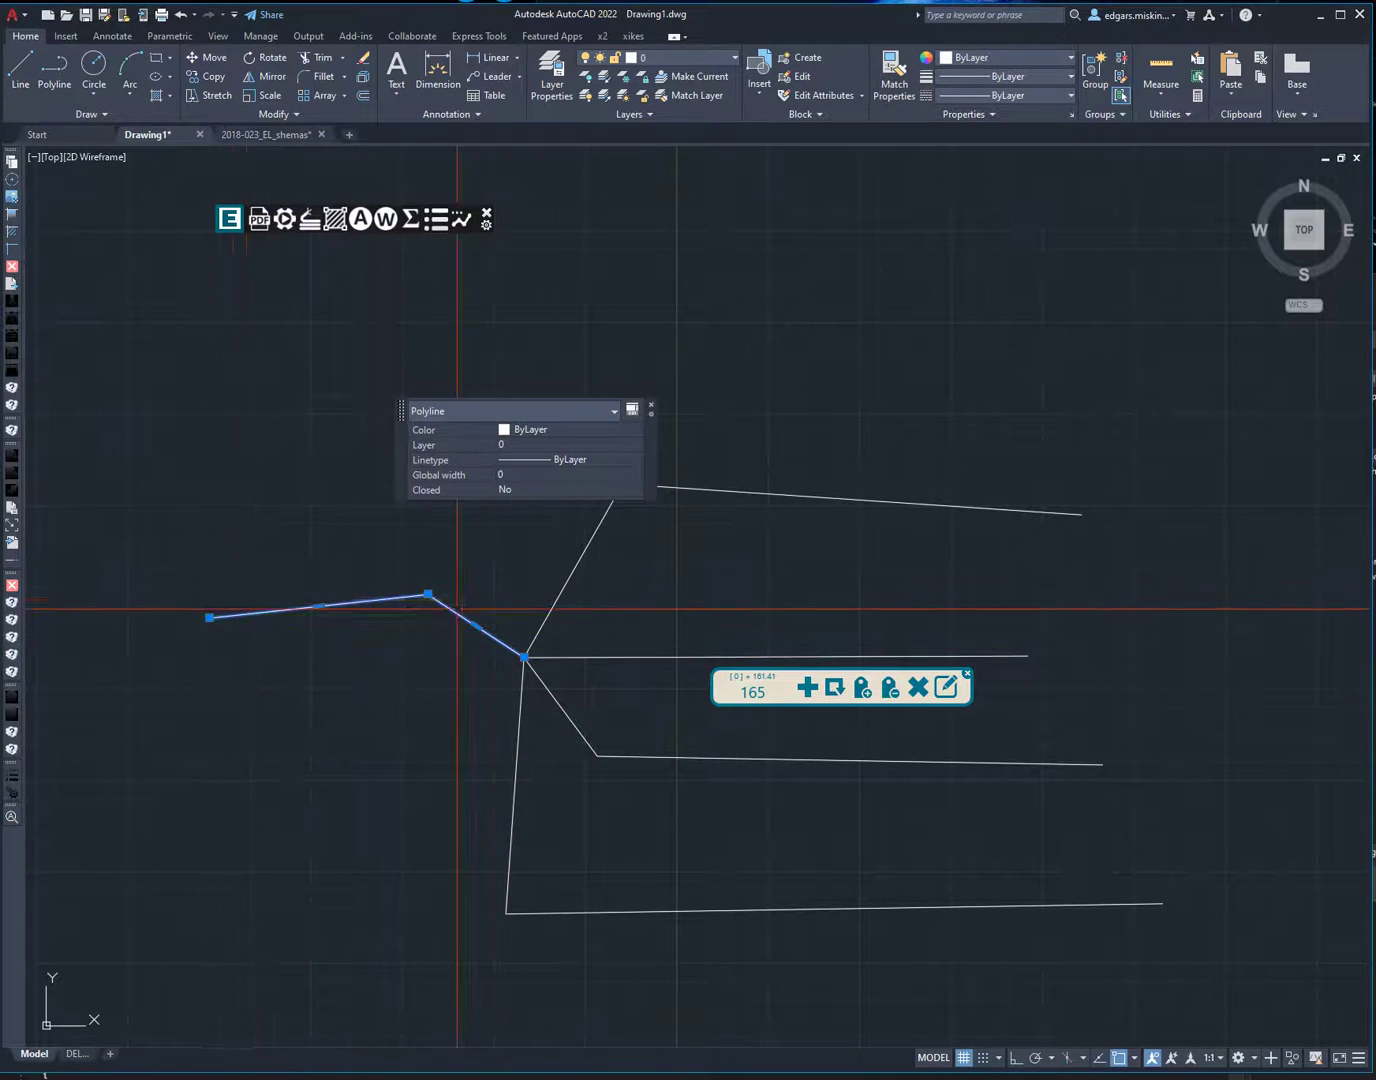
pyautogui.press('Escape')
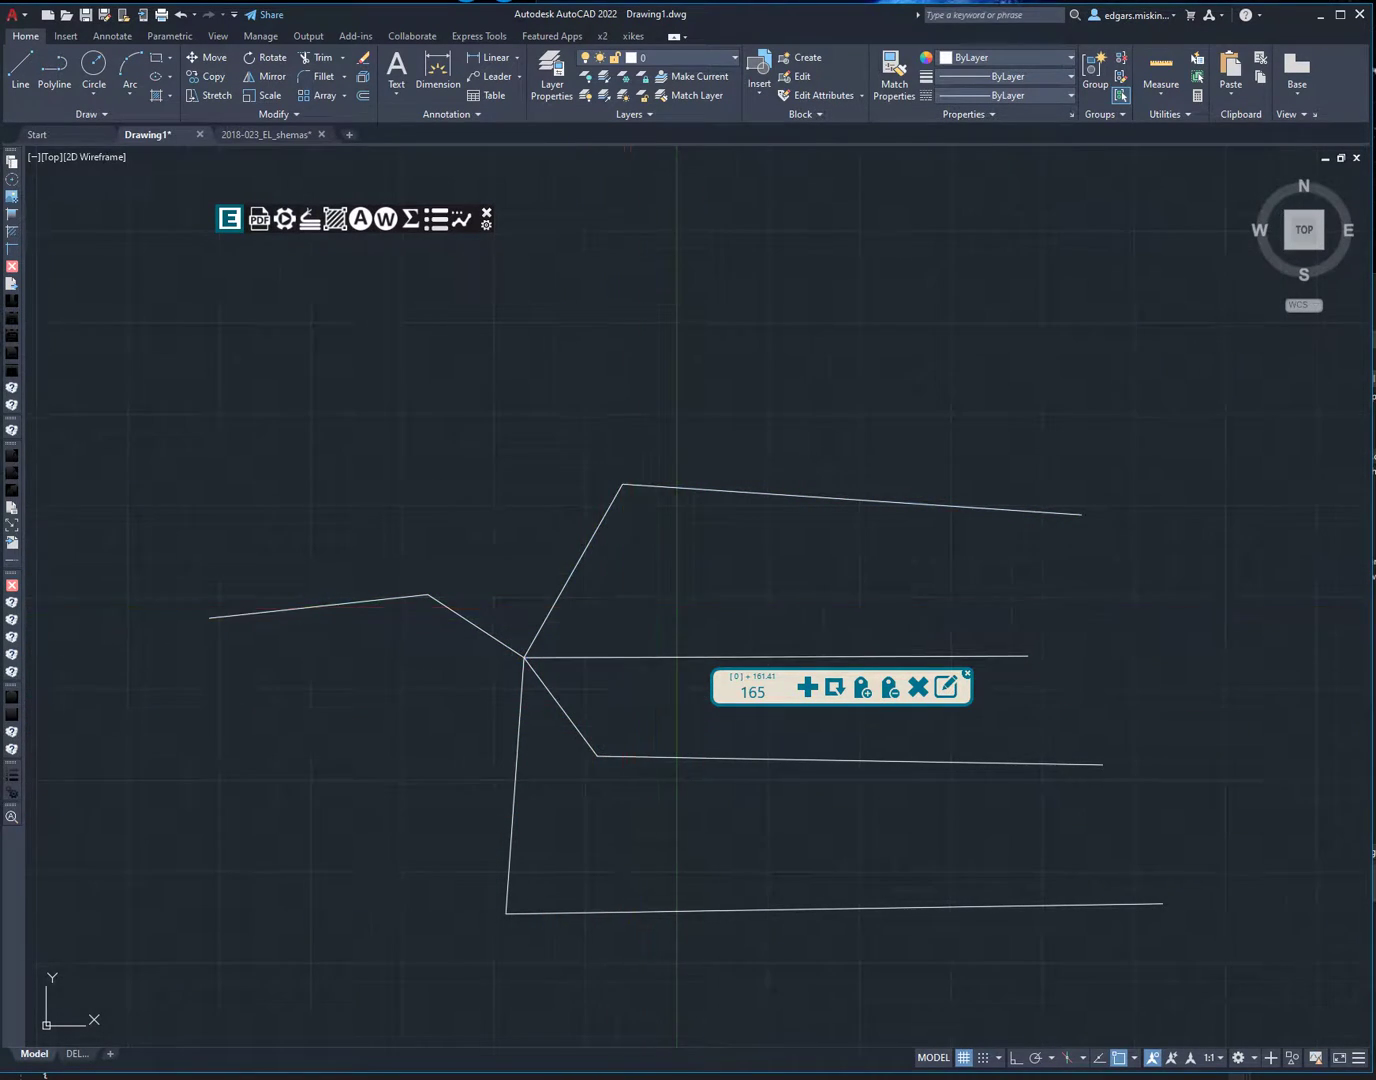
# - Clear the previous total and measure the shared trunk polyline as the fixed base length for further totals
pyautogui.moveTo(622, 625); pyautogui.dragTo(591, 628, button='middle')
pyautogui.moveTo(638, 713); pyautogui.dragTo(619, 680, button='middle')
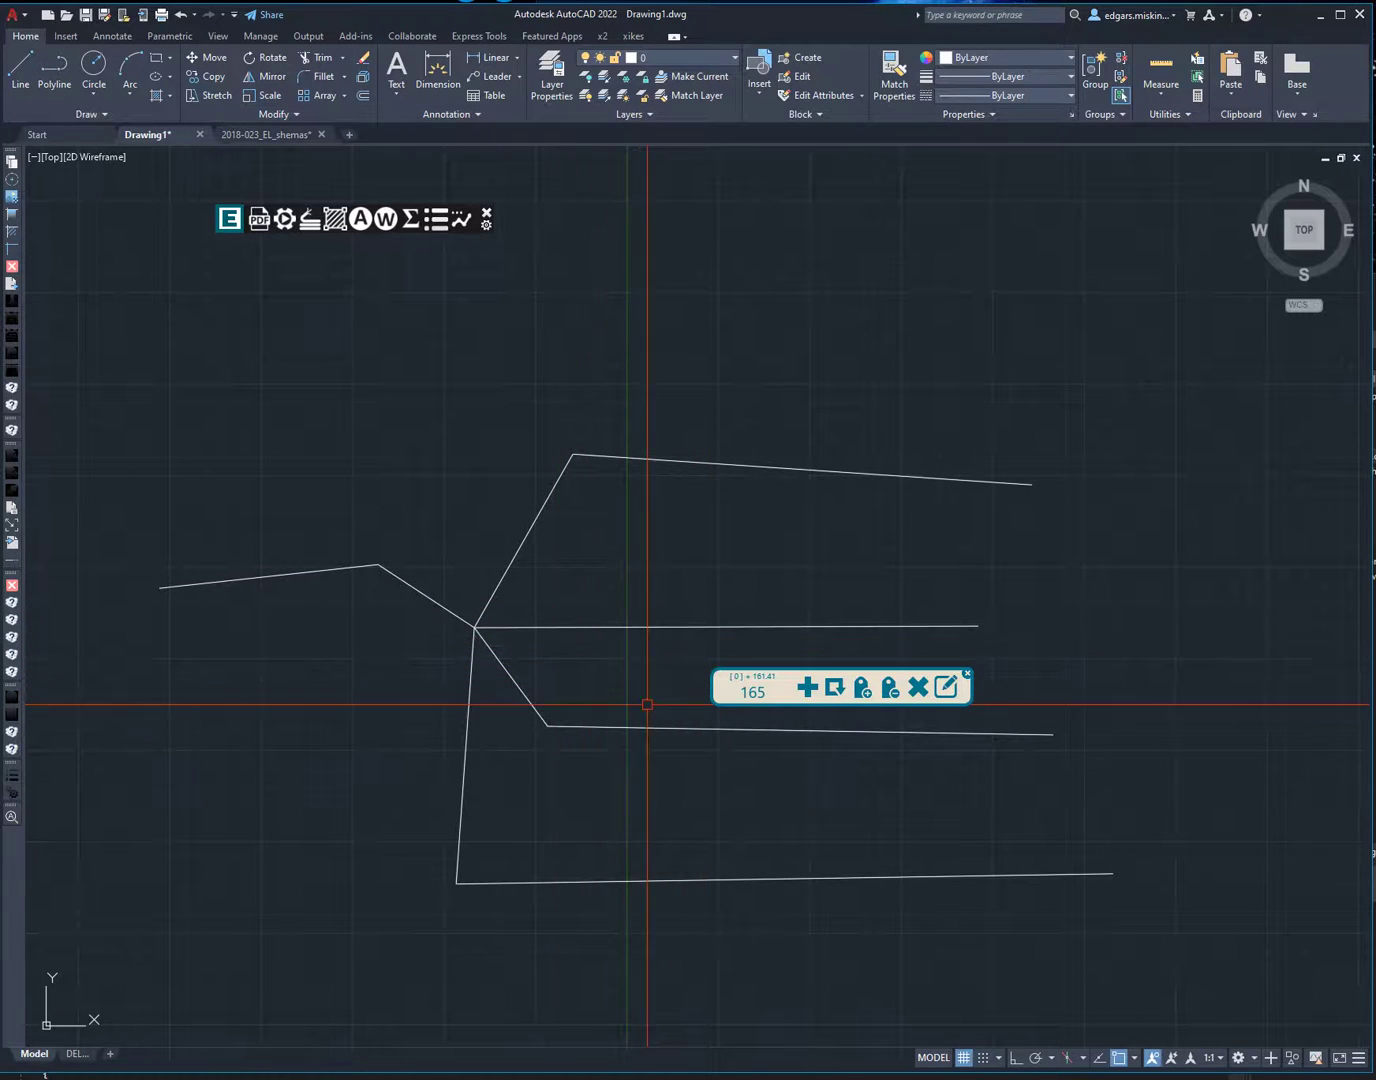
pyautogui.click(918, 688)
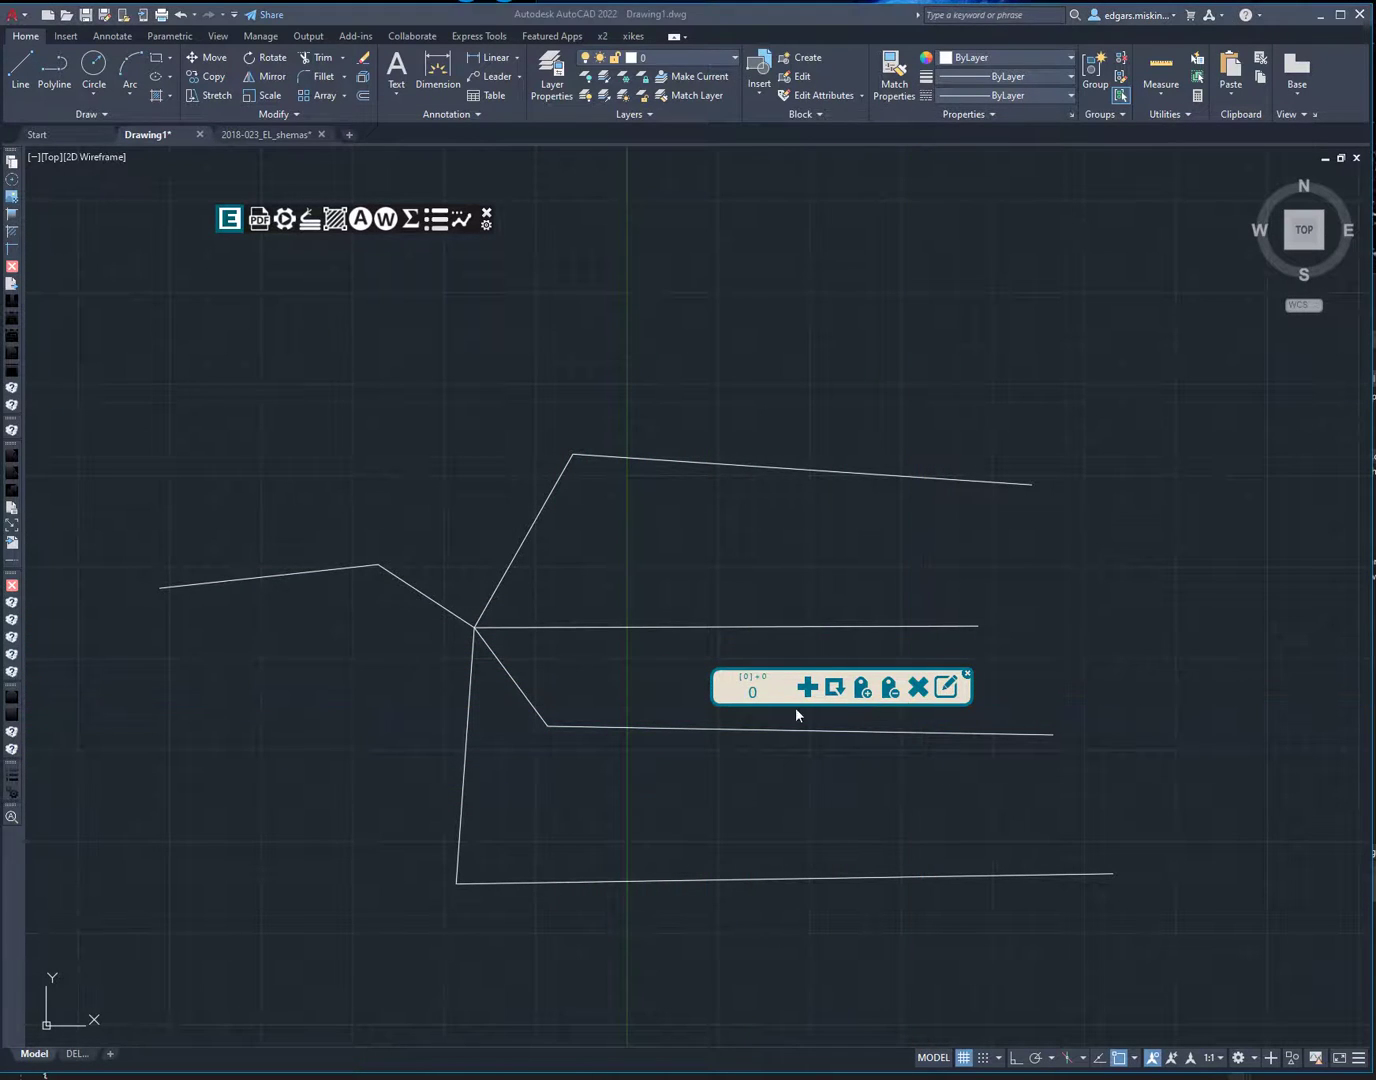
pyautogui.moveTo(745, 664); pyautogui.dragTo(627, 395)
pyautogui.click(683, 396)
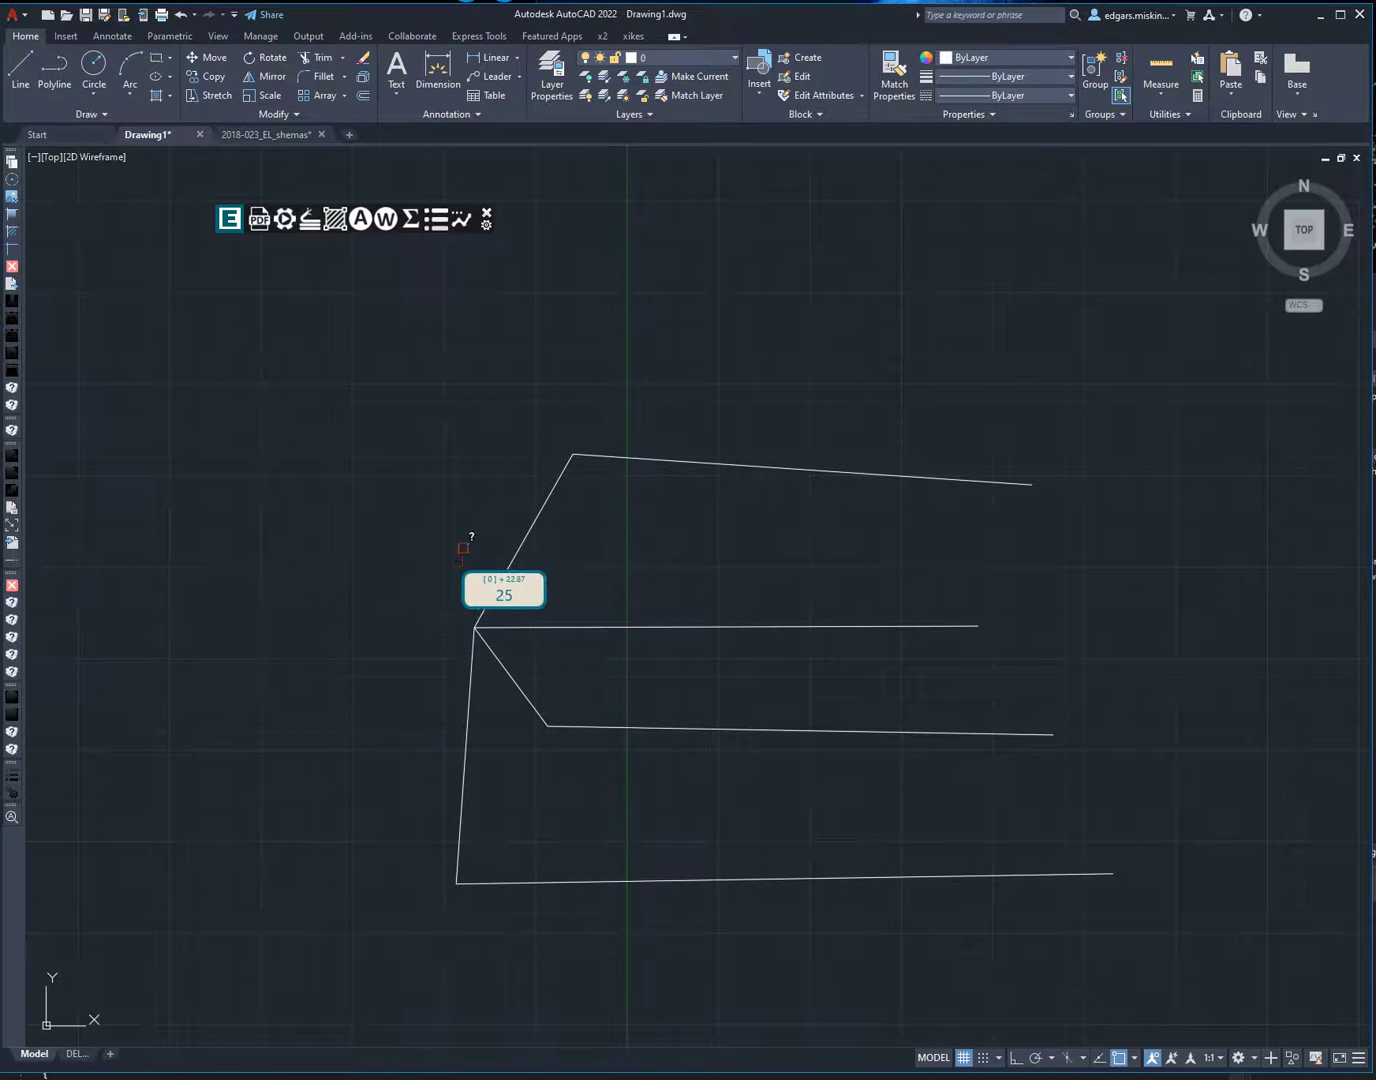
pyautogui.click(470, 618)
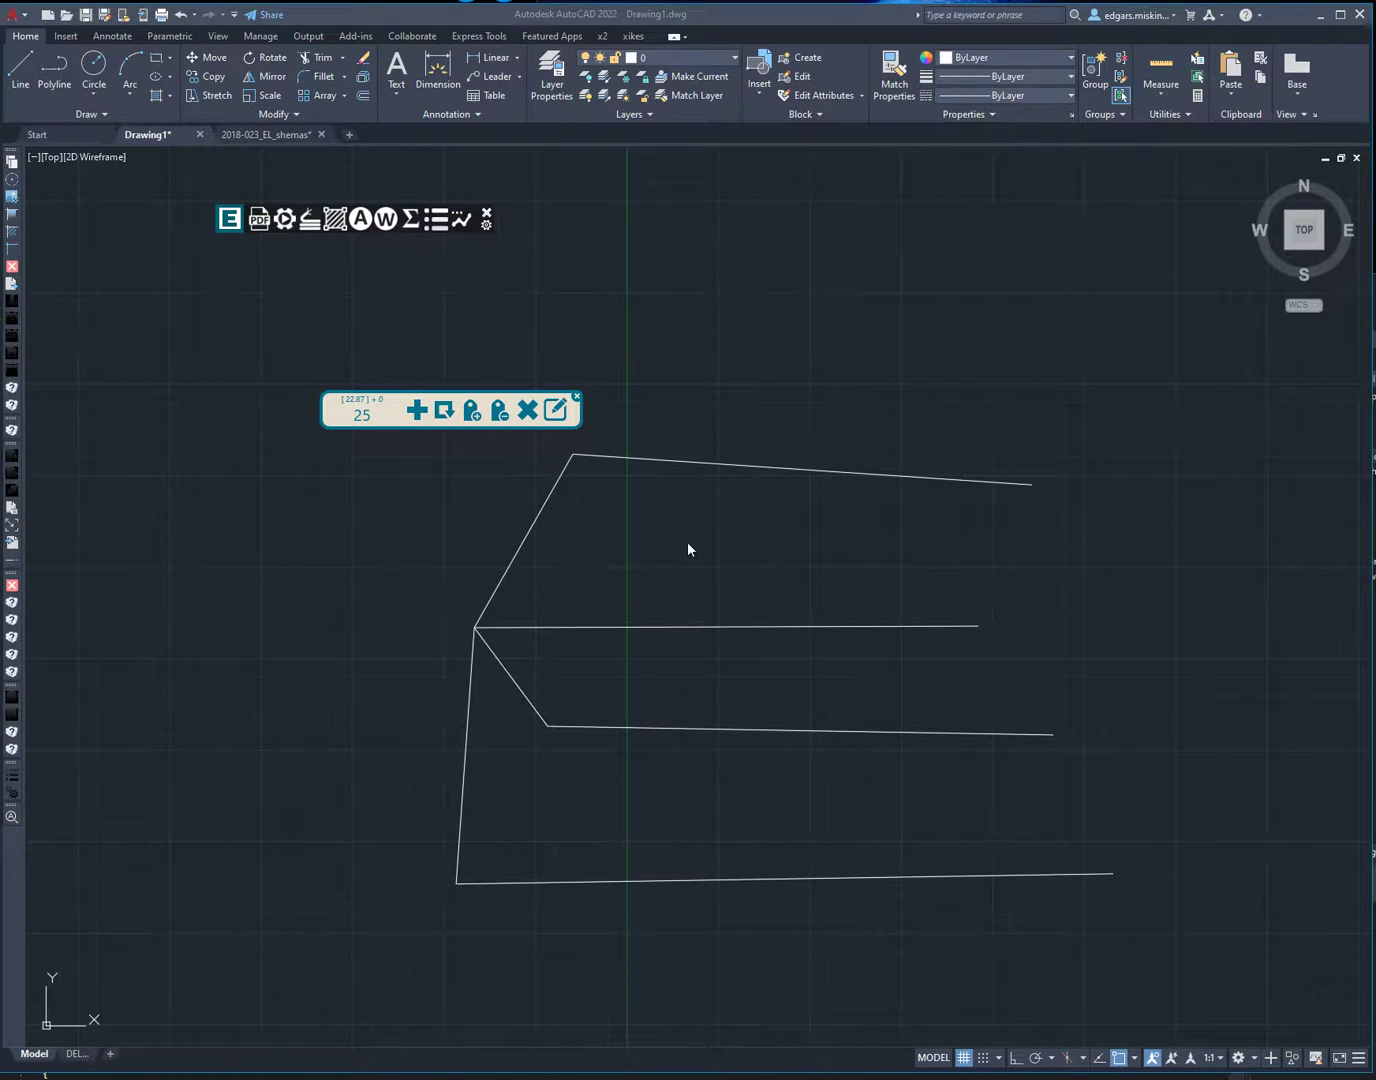
# - Total the fixed base length with the upper bent branch, and separately with the horizontal branch
pyautogui.click(695, 506)
pyautogui.moveTo(574, 538); pyautogui.dragTo(550, 551, button='middle')
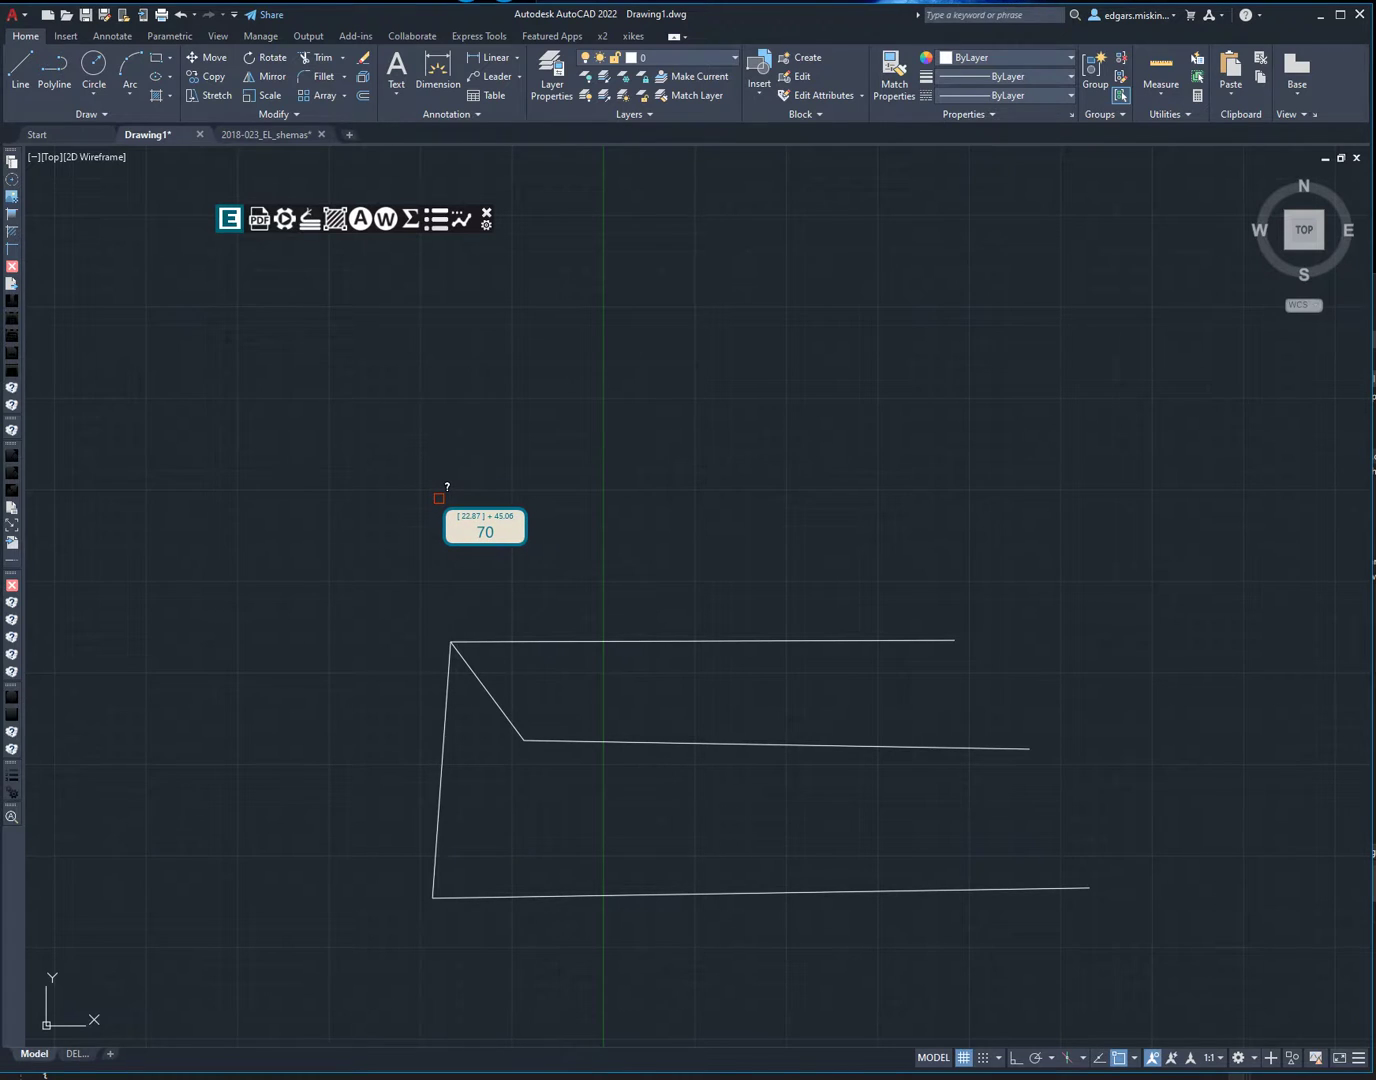
pyautogui.moveTo(509, 489)
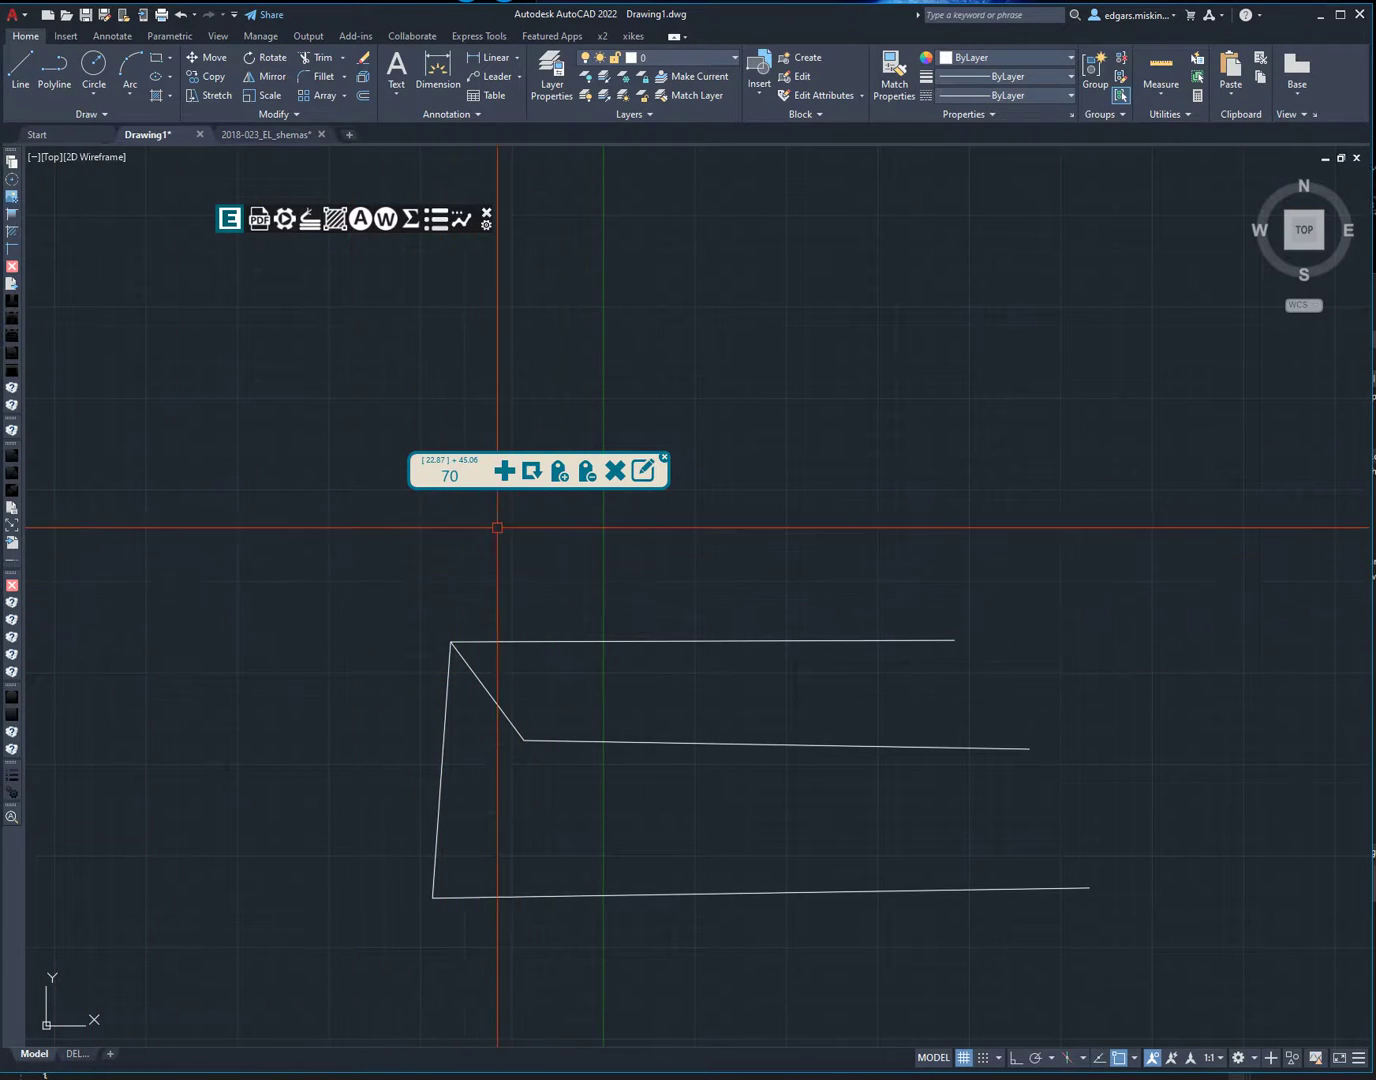
pyautogui.click(535, 473)
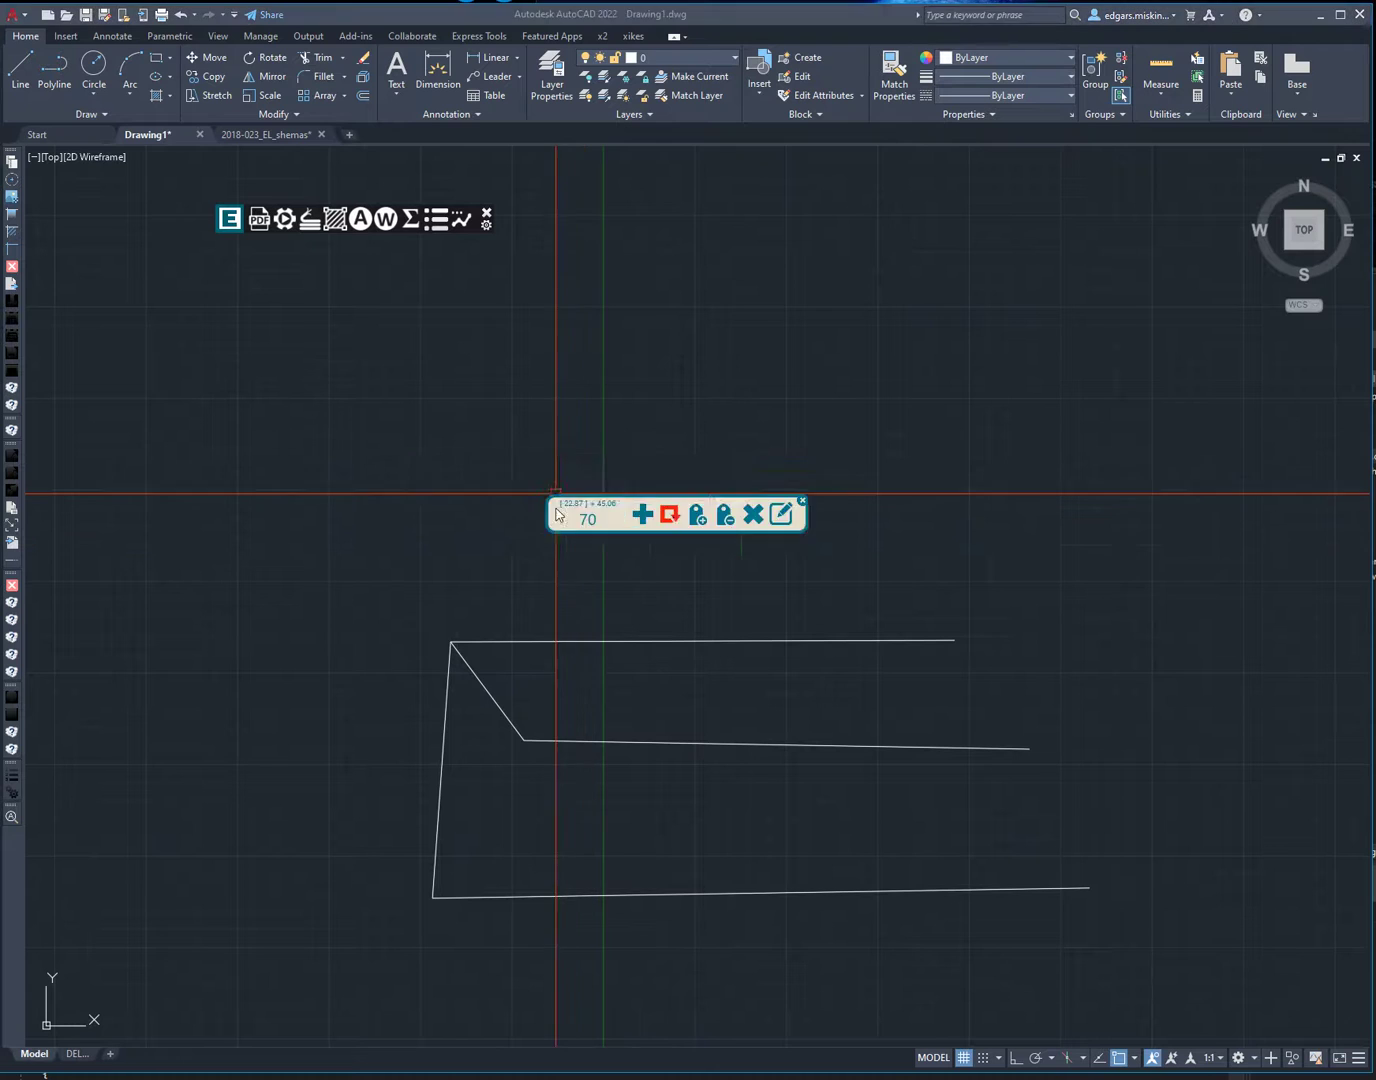
pyautogui.click(557, 515)
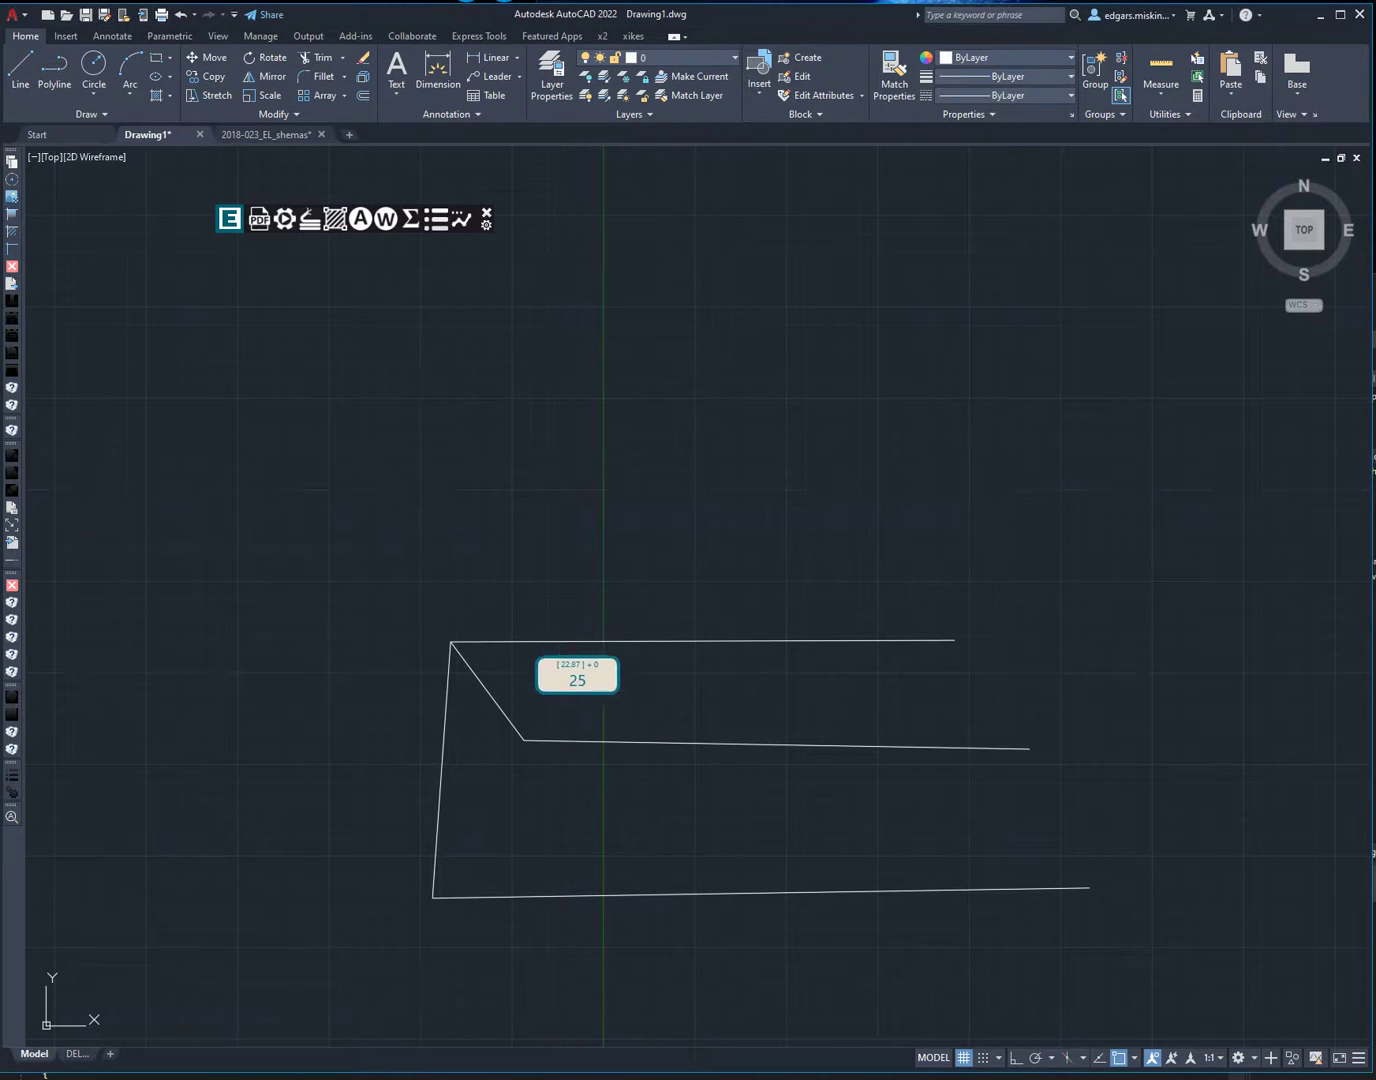
pyautogui.rightClick(494, 558)
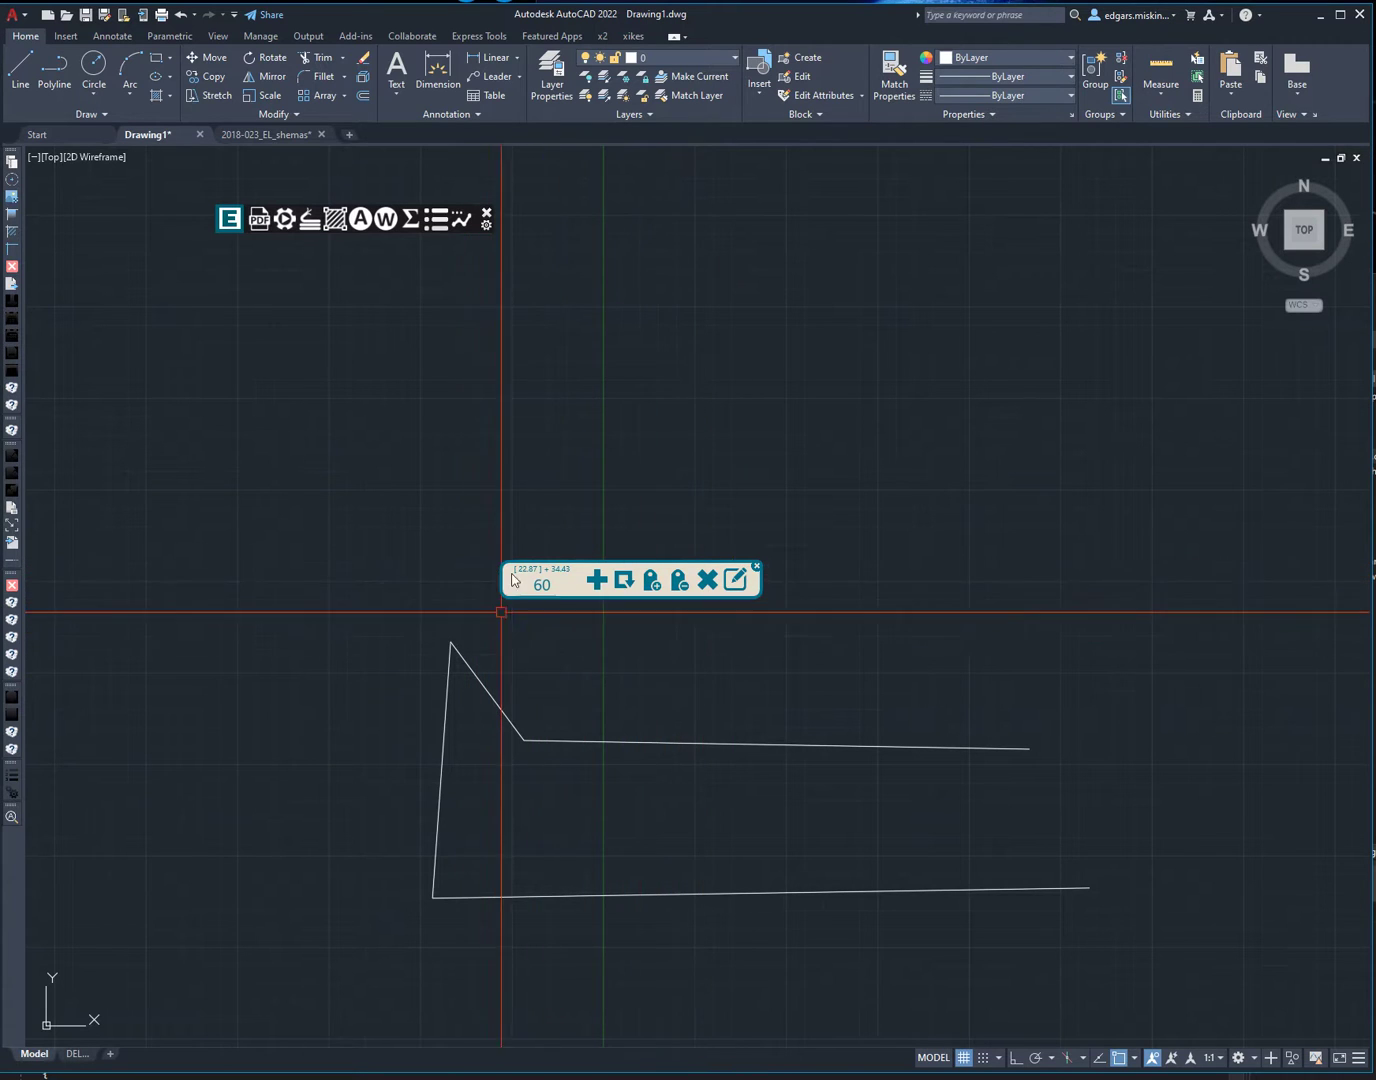
# - Reset the measurement result, including its fixed base length, to zero
pyautogui.click(680, 582)
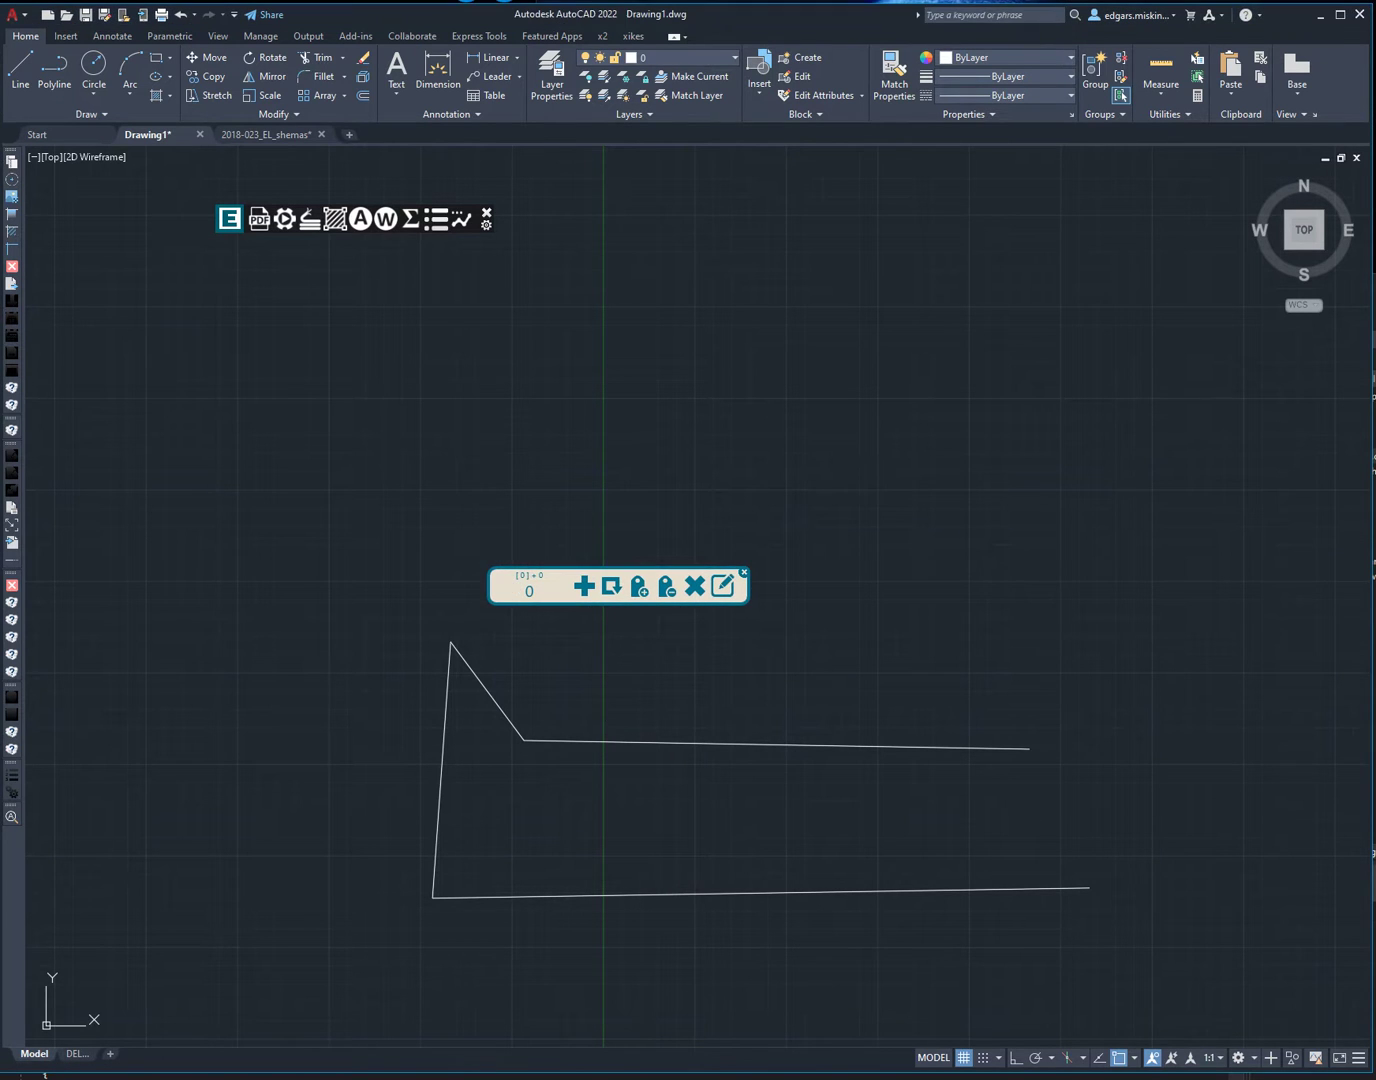
pyautogui.moveTo(802, 633)
pyautogui.mouseDown(button='middle')
pyautogui.moveTo(583, 778)
pyautogui.moveTo(565, 809)
pyautogui.mouseUp(button='middle')
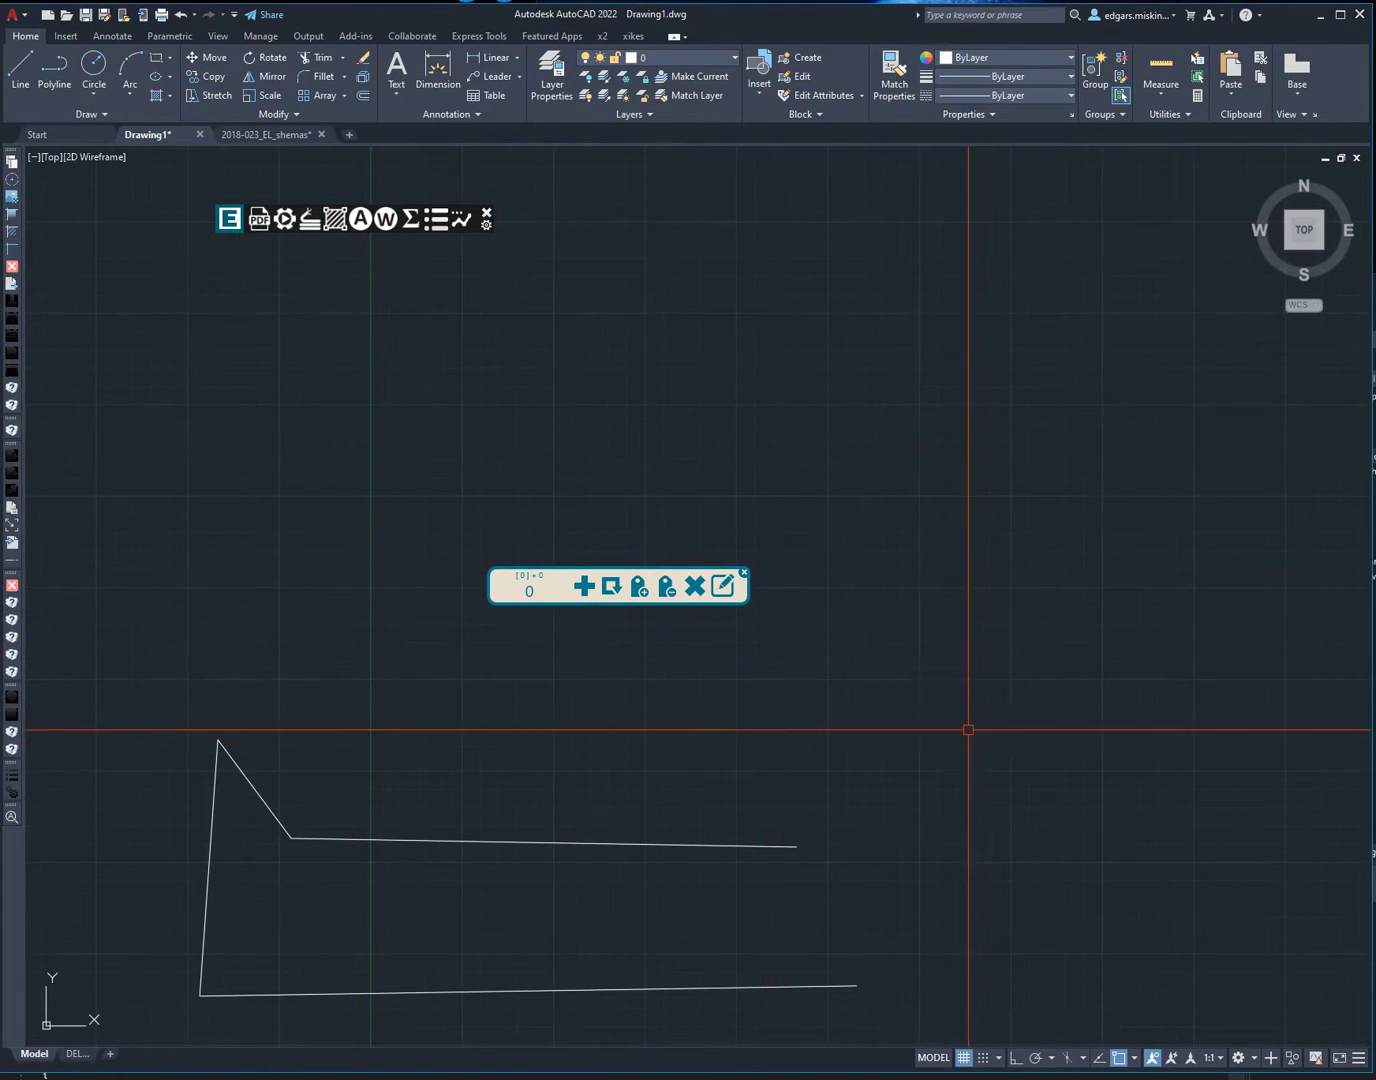